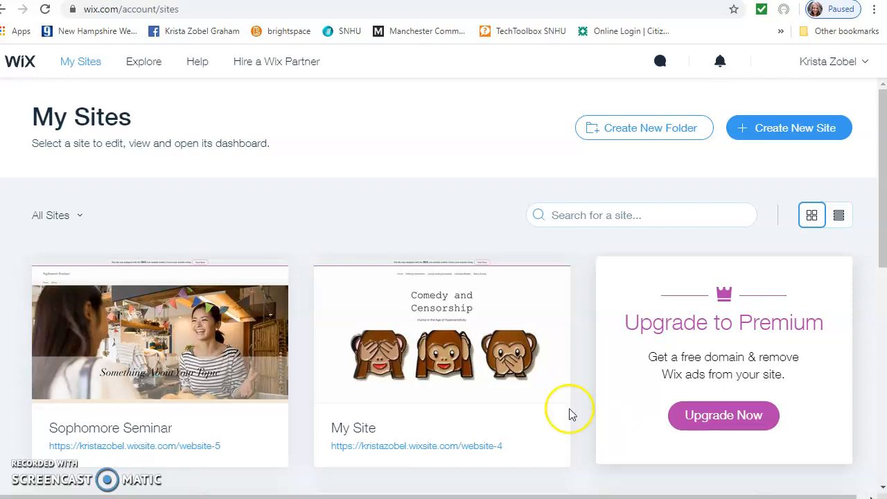
Open the Sophomore Seminar site from the site list and start editing it.
{"action": "left_click", "coordinate": [152, 336]}
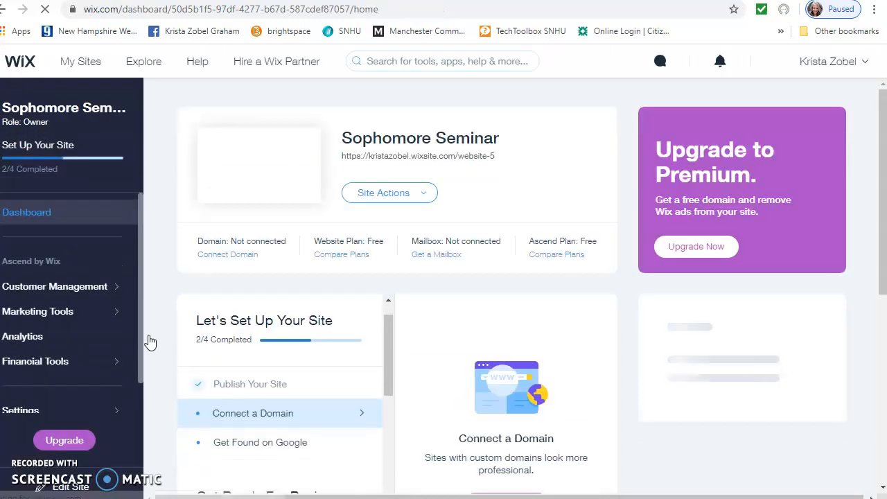
{"action": "left_click", "coordinate": [414, 194]}
{"action": "left_click", "coordinate": [667, 126]}
{"action": "left_click", "coordinate": [381, 197]}
{"action": "left_click", "coordinate": [423, 193]}
{"action": "left_click", "coordinate": [367, 224]}
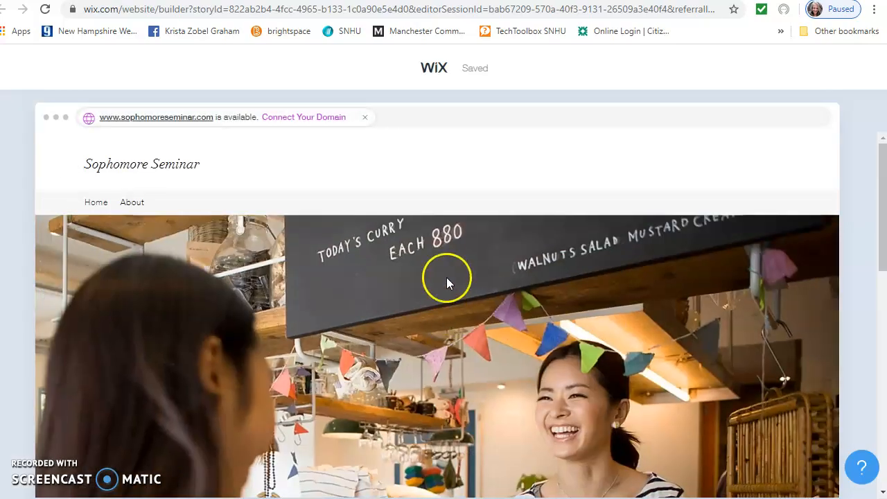
Bring up the layouts available for adding a new page to the site.
{"action": "scroll", "coordinate": [632, 333], "scroll_direction": "down", "scroll_amount": 1}
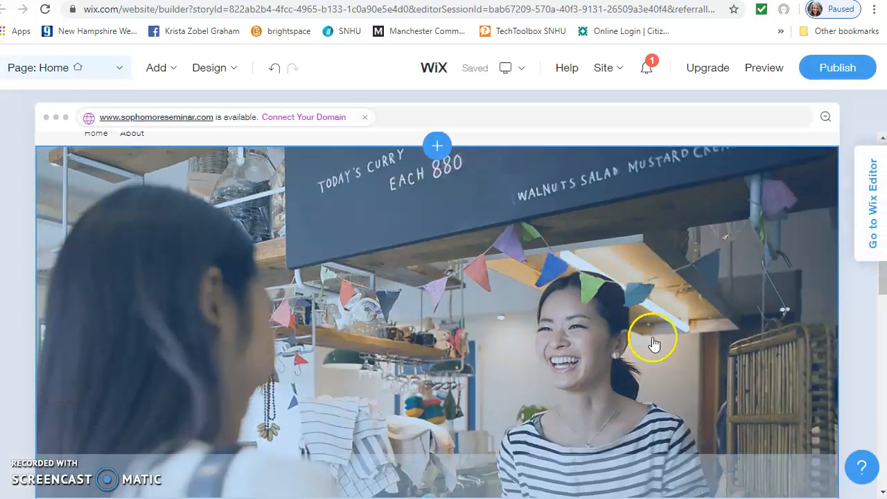
{"action": "scroll", "coordinate": [653, 342], "scroll_direction": "down", "scroll_amount": 2}
{"action": "scroll", "coordinate": [655, 344], "scroll_direction": "down", "scroll_amount": 5}
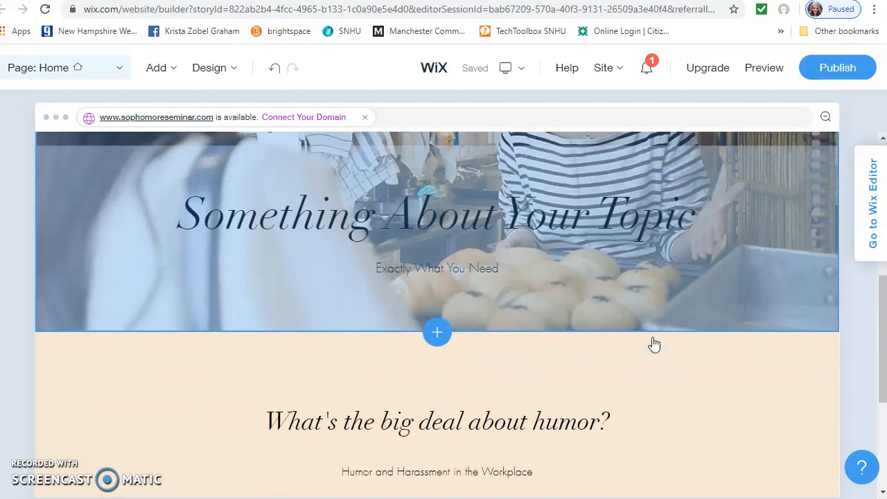
{"action": "scroll", "coordinate": [653, 340], "scroll_direction": "up", "scroll_amount": 4}
{"action": "scroll", "coordinate": [638, 330], "scroll_direction": "up", "scroll_amount": 4}
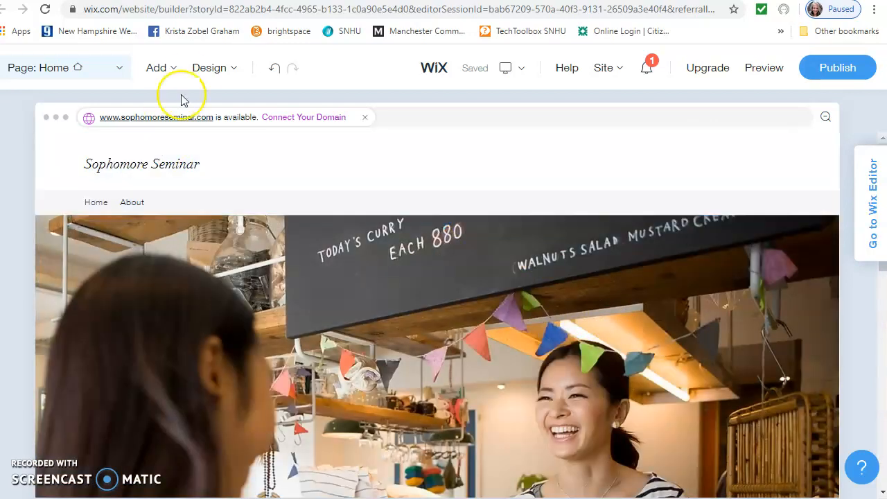
{"action": "left_click", "coordinate": [174, 78]}
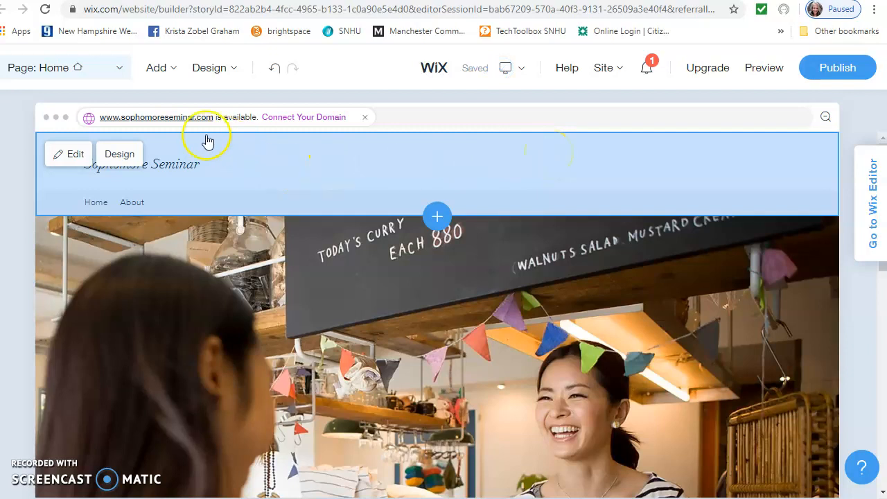
{"action": "mouse_move", "coordinate": [168, 69]}
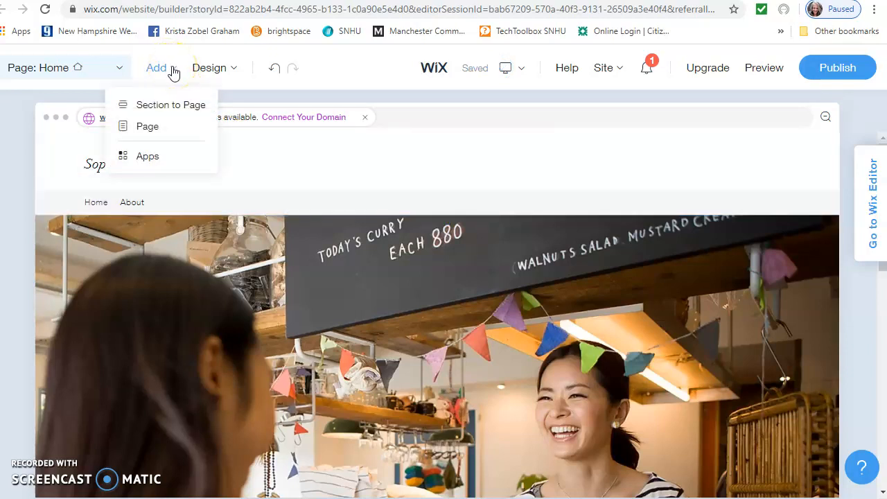
{"action": "left_click", "coordinate": [149, 128]}
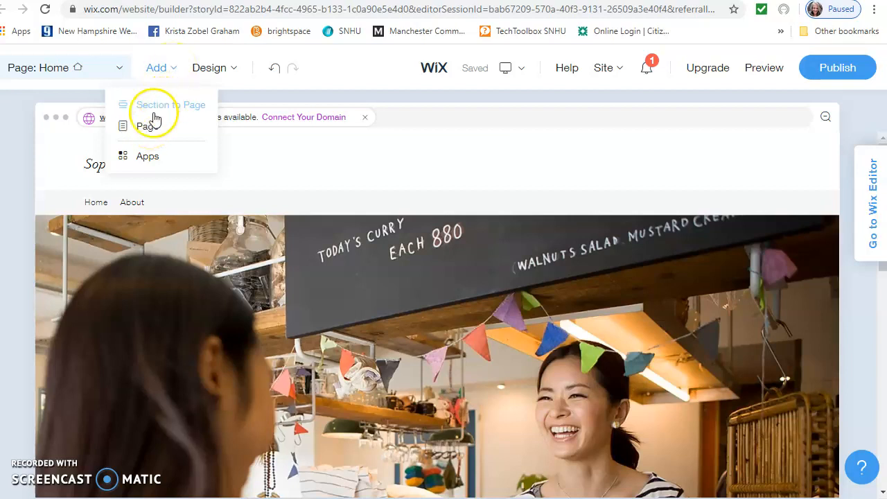
{"action": "left_click", "coordinate": [192, 138]}
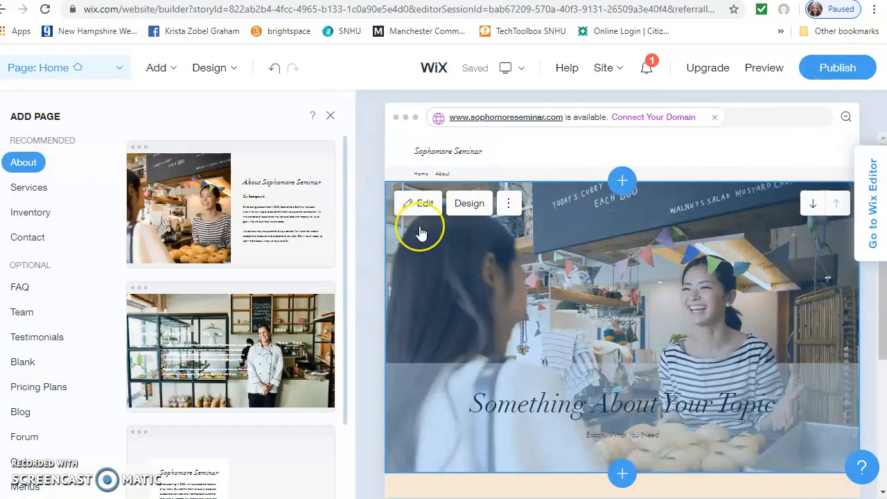
Add the About page layout that has a text card with a Learn More button overlapping a shop interior photo.
{"action": "left_click", "coordinate": [412, 229]}
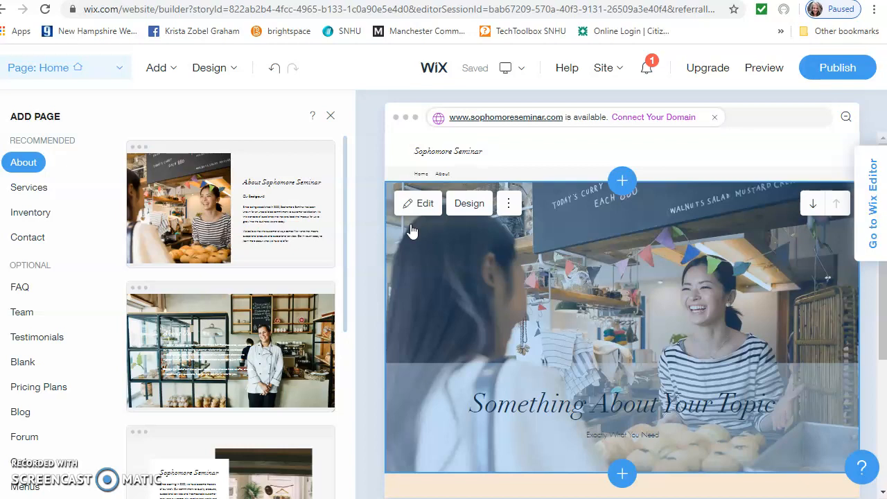
{"action": "left_click", "coordinate": [402, 229]}
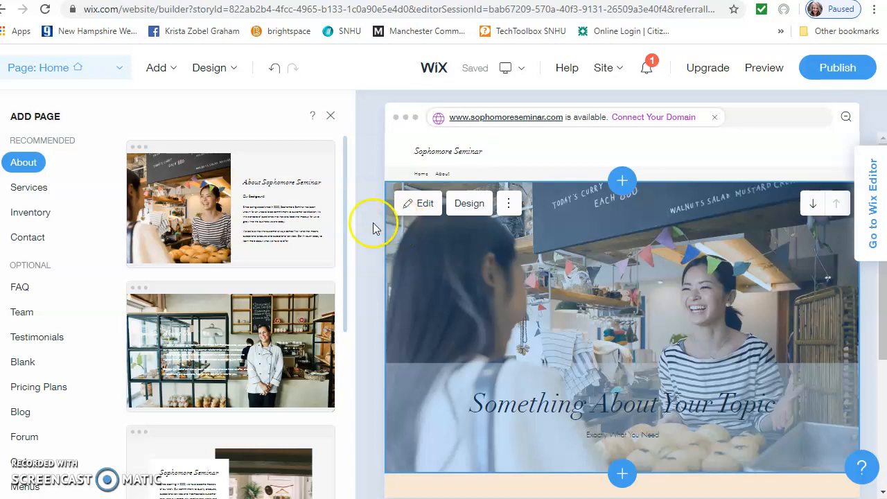
{"action": "scroll", "coordinate": [248, 236], "scroll_direction": "down", "scroll_amount": 2}
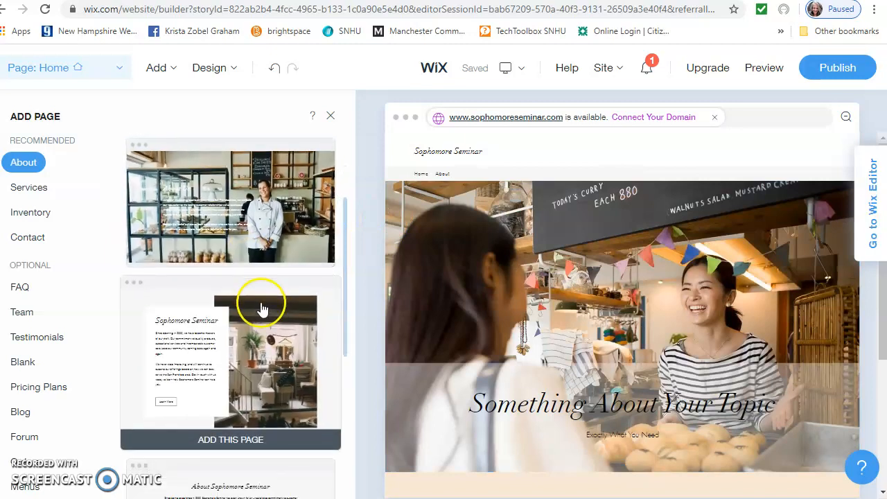
{"action": "scroll", "coordinate": [255, 334], "scroll_direction": "down", "scroll_amount": 1}
{"action": "scroll", "coordinate": [268, 343], "scroll_direction": "down", "scroll_amount": 2}
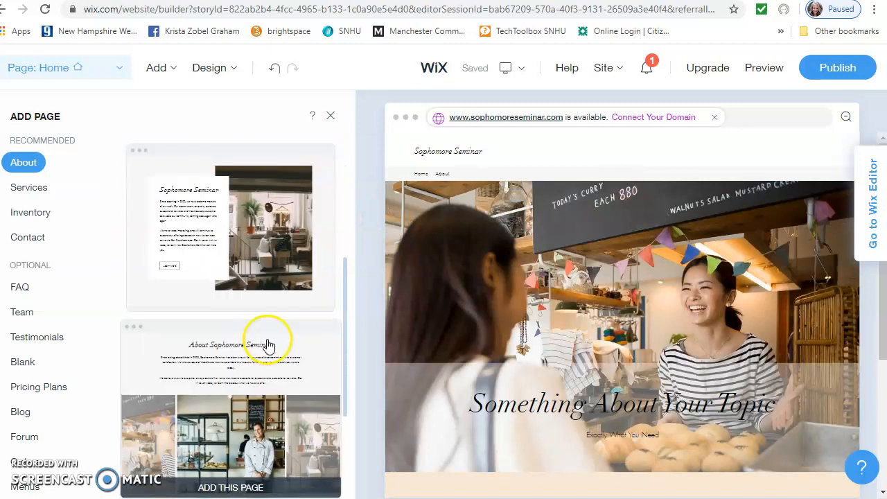
{"action": "scroll", "coordinate": [271, 340], "scroll_direction": "up", "scroll_amount": 3}
{"action": "scroll", "coordinate": [291, 327], "scroll_direction": "up", "scroll_amount": 2}
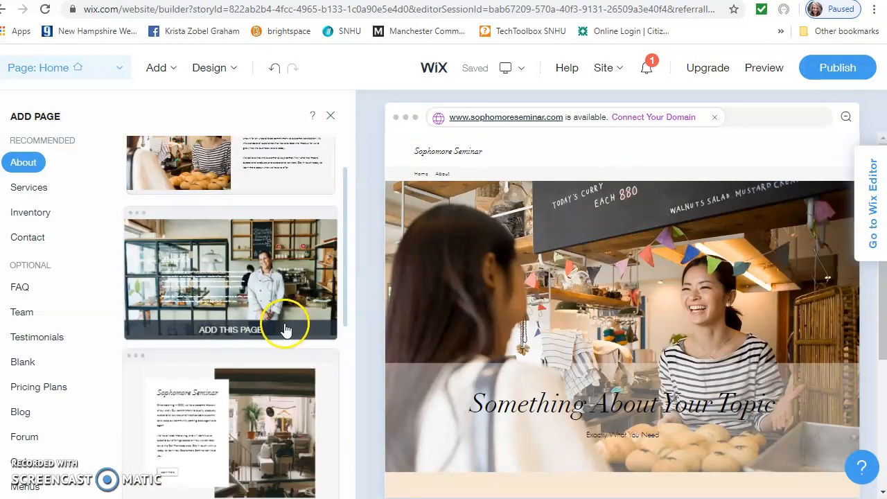
{"action": "scroll", "coordinate": [281, 326], "scroll_direction": "down", "scroll_amount": 1}
{"action": "scroll", "coordinate": [264, 324], "scroll_direction": "down", "scroll_amount": 1}
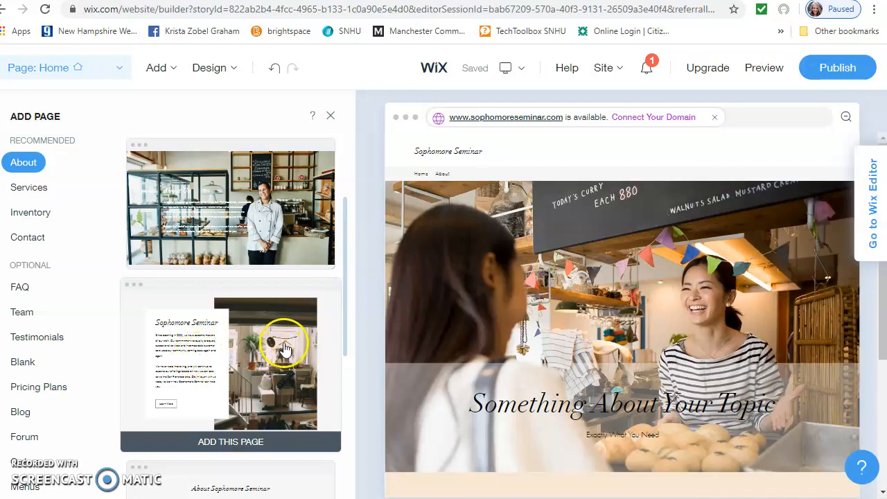
{"action": "left_click", "coordinate": [166, 369]}
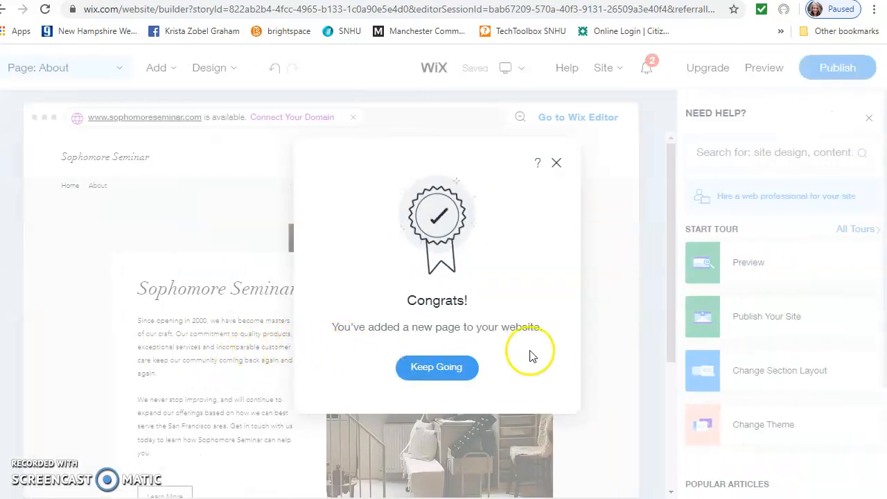
{"action": "left_click", "coordinate": [447, 368]}
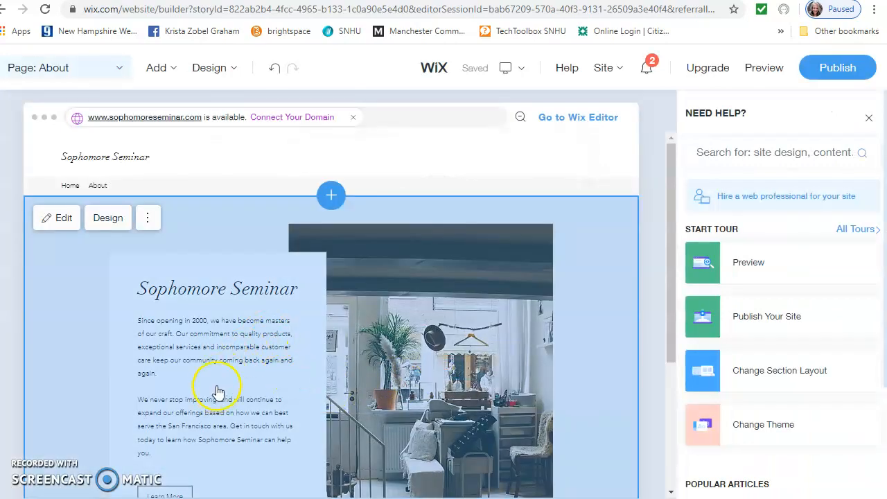
Edit the new page's About section and replace its title with "Defining Terms".
{"action": "scroll", "coordinate": [226, 413], "scroll_direction": "down", "scroll_amount": 1}
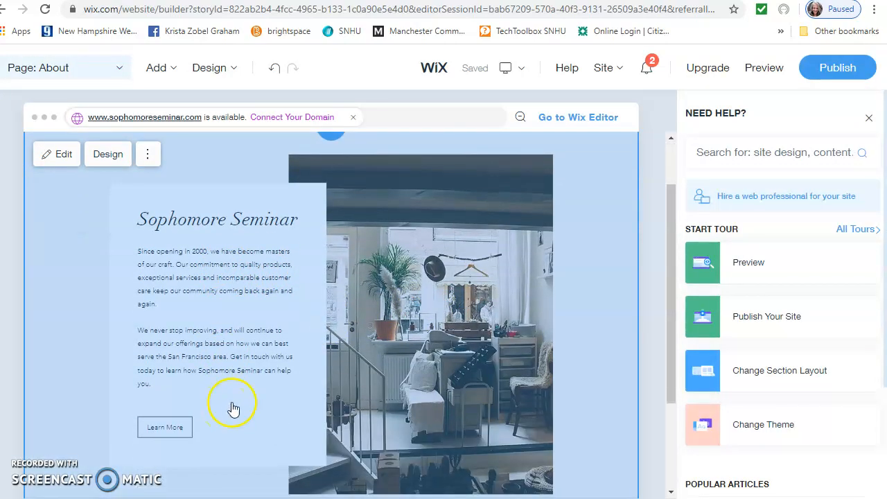
{"action": "scroll", "coordinate": [223, 370], "scroll_direction": "up", "scroll_amount": 1}
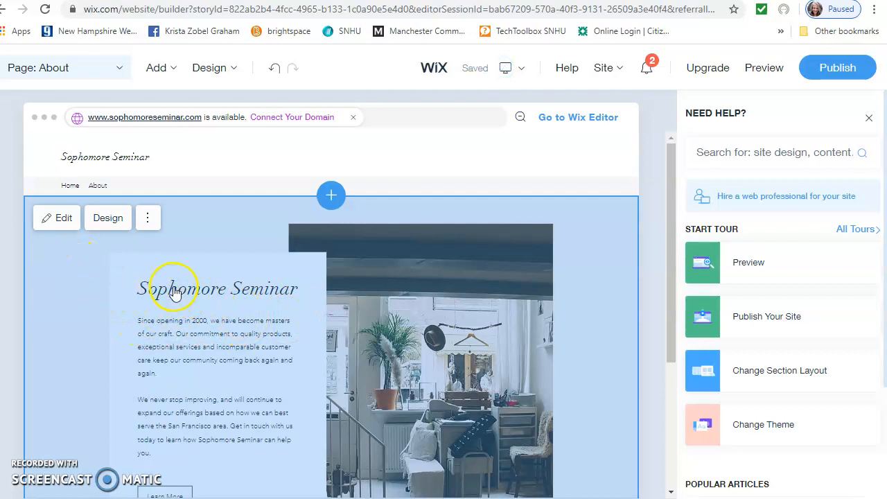
{"action": "left_click", "coordinate": [57, 221]}
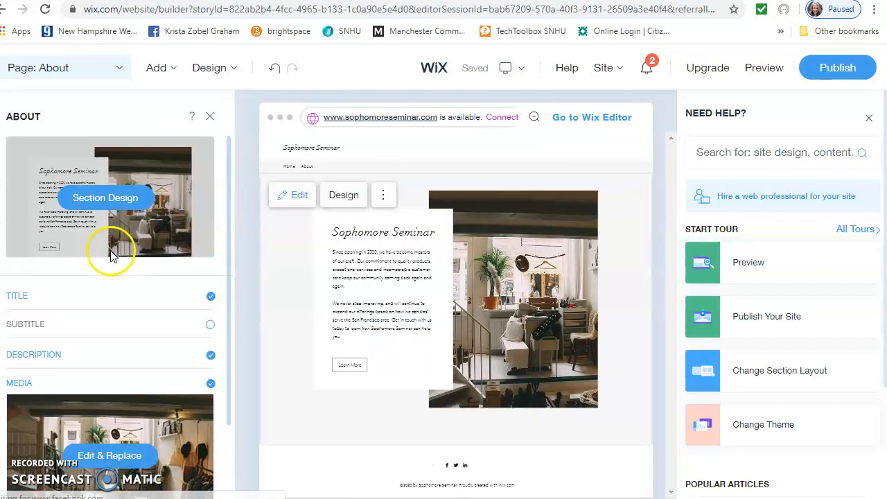
{"action": "left_click", "coordinate": [127, 313]}
{"action": "left_click_drag", "start_coordinate": [135, 334], "coordinate": [14, 334]}
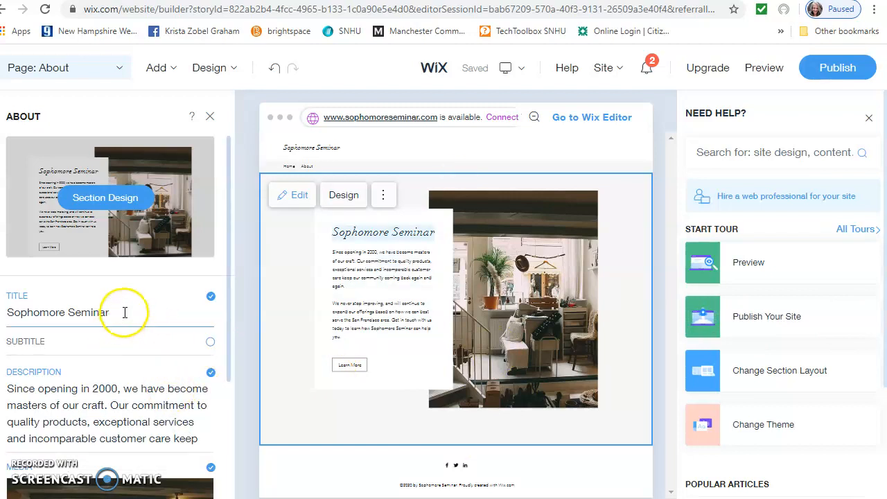
{"action": "left_click", "coordinate": [35, 313]}
{"action": "left_click_drag", "start_coordinate": [104, 329], "coordinate": [5, 340]}
{"action": "type", "text": "Defining Terms"}
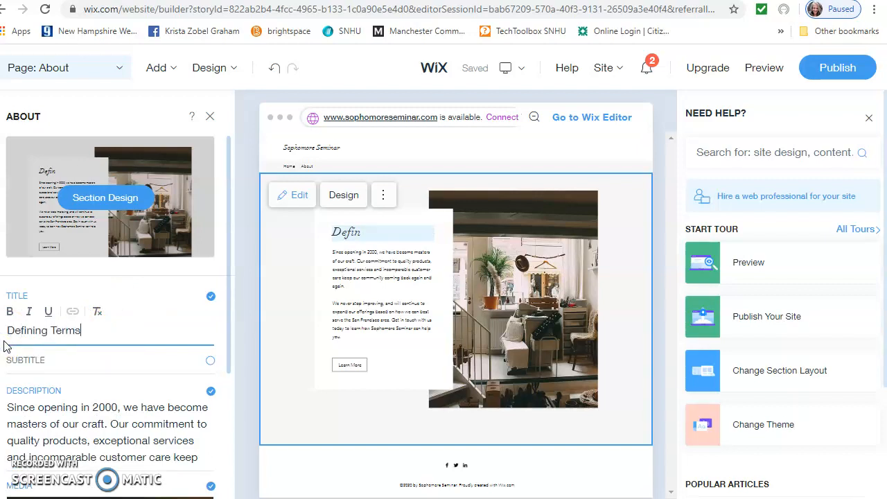
Enable the section's subtitle and set it to "Meanings Matter, so let's get on the same page.".
{"action": "left_click", "coordinate": [35, 362]}
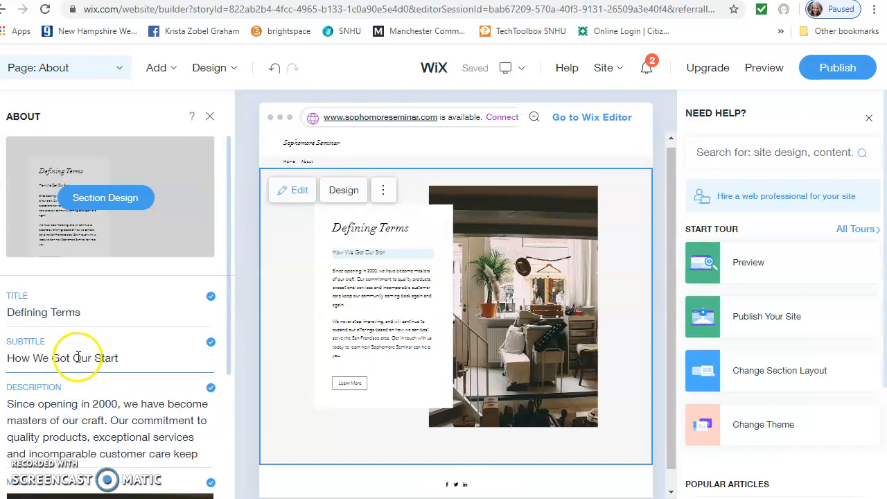
{"action": "left_click", "coordinate": [146, 355]}
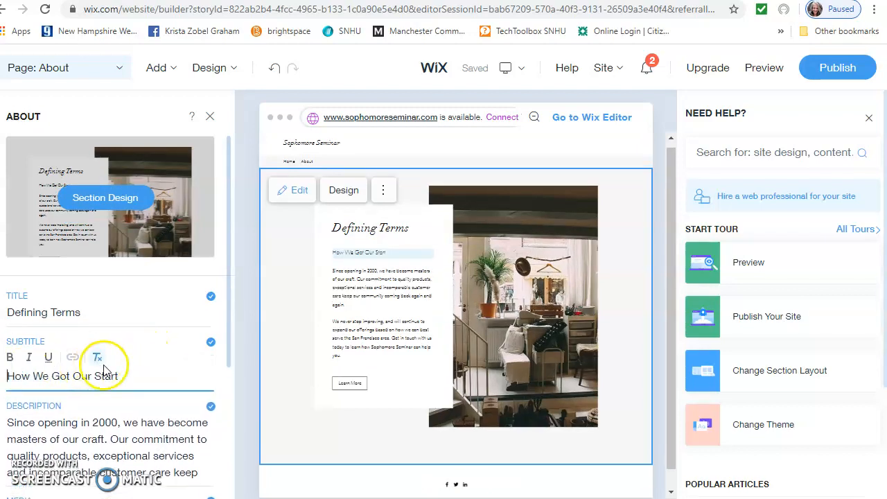
{"action": "left_click_drag", "start_coordinate": [118, 378], "coordinate": [9, 378]}
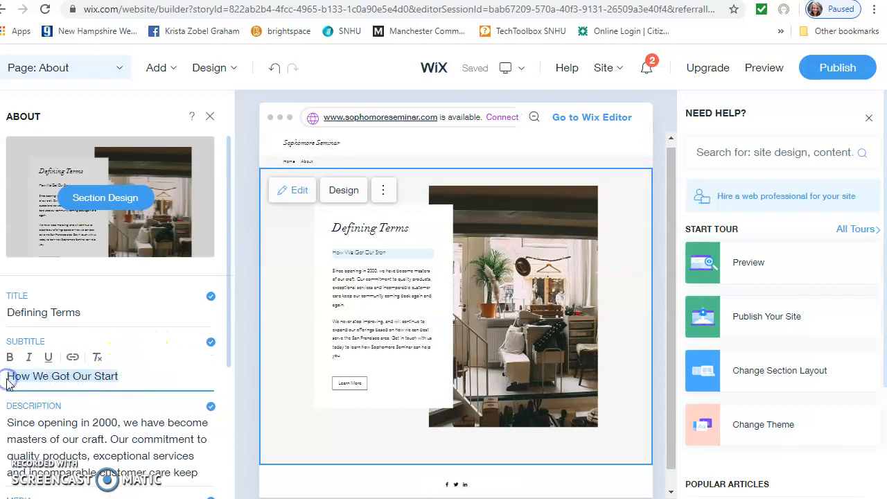
{"action": "type", "text": "Mea"}
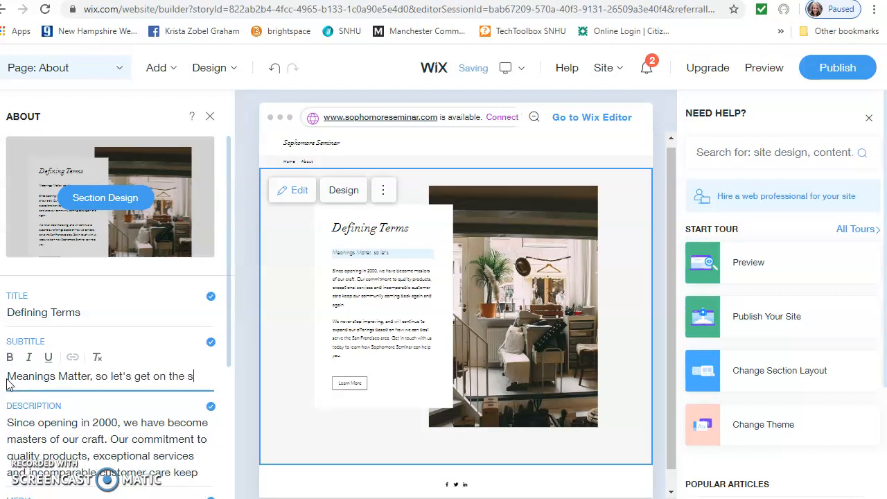
{"action": "type", "text": "same page."}
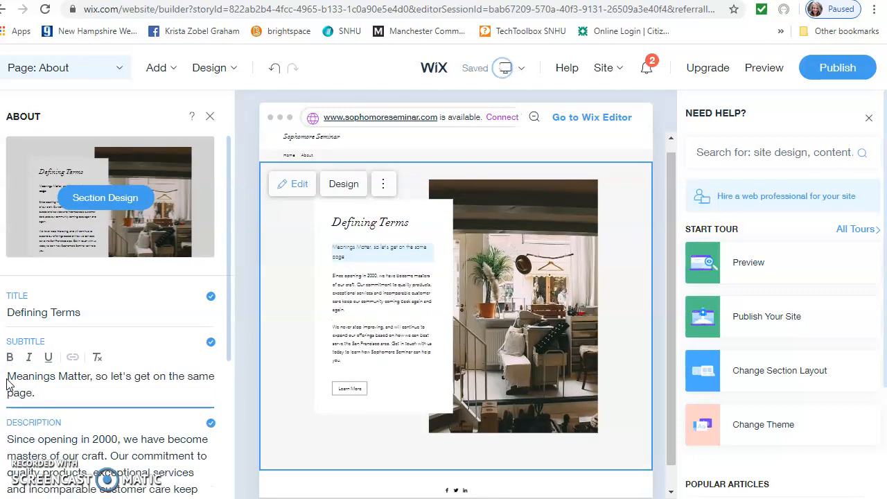
Delete all of the placeholder text from the section's description.
{"action": "left_click", "coordinate": [80, 440]}
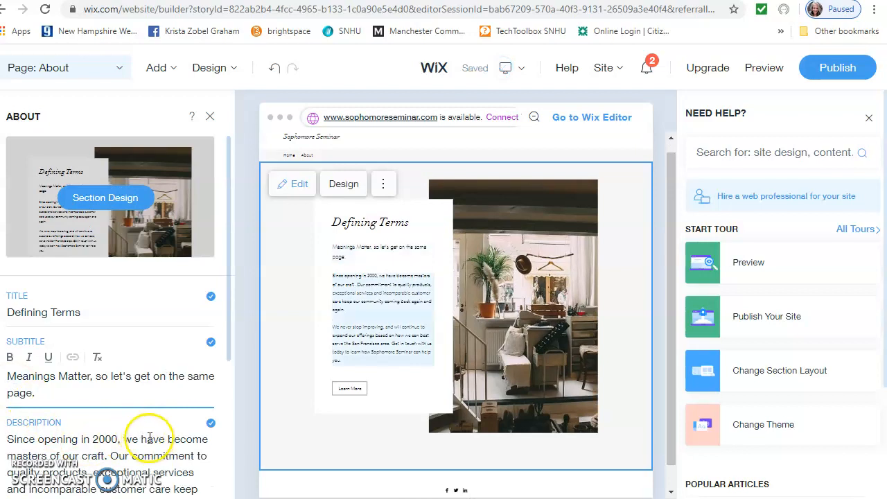
{"action": "left_click", "coordinate": [93, 433]}
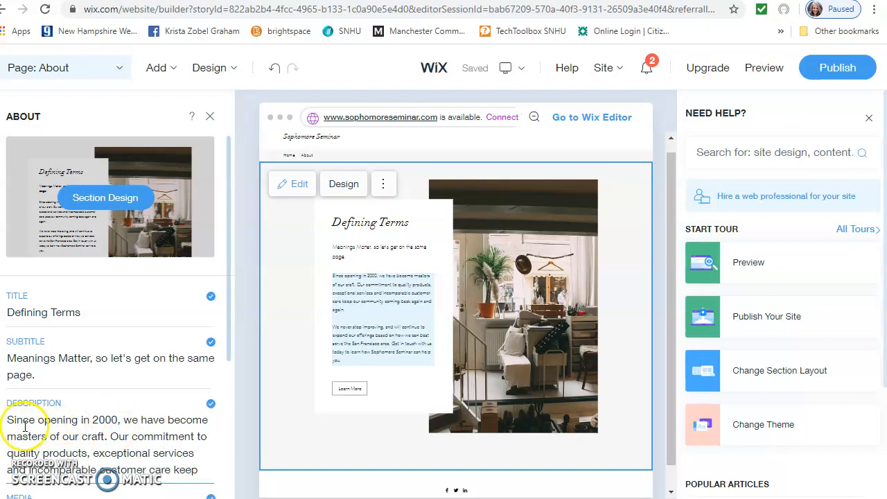
{"action": "left_click_drag", "start_coordinate": [8, 418], "coordinate": [201, 495]}
{"action": "key", "text": "BackSpace"}
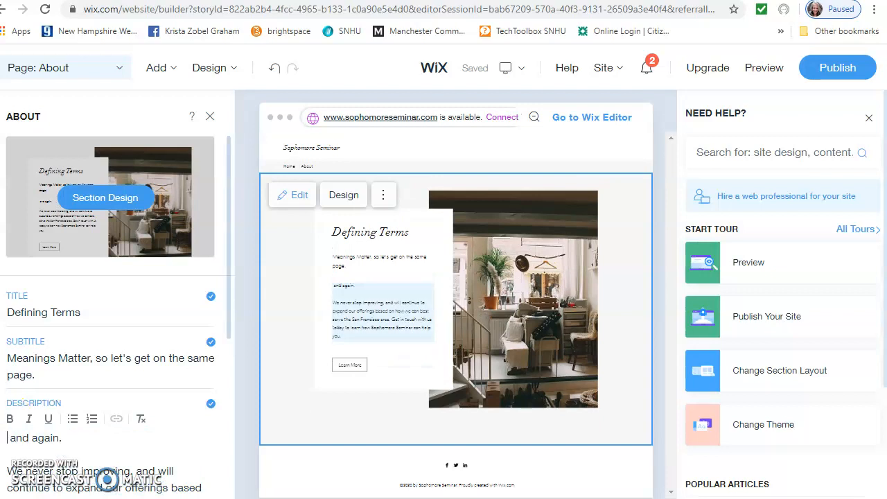
{"action": "key", "text": "BackSpace"}
{"action": "key", "text": "BackSpace"}
{"action": "key", "text": "BackSpace"}
{"action": "key", "text": "BackSpace"}
{"action": "key", "text": "BackSpace"}
{"action": "key", "text": "BackSpace"}
{"action": "key", "text": "BackSpace"}
{"action": "key", "text": "BackSpace"}
{"action": "key", "text": "BackSpace"}
{"action": "key", "text": "BackSpace"}
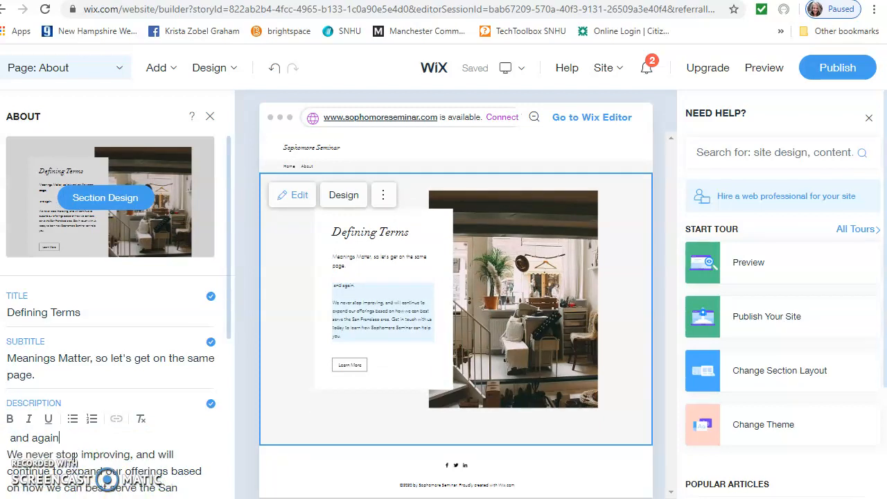
{"action": "key", "text": "Delete"}
{"action": "key", "text": "Delete"}
{"action": "key", "text": "Delete"}
{"action": "key", "text": "Delete"}
{"action": "key", "text": "Delete"}
{"action": "key", "text": "Delete"}
{"action": "key", "text": "Delete"}
{"action": "key", "text": "Delete"}
{"action": "key", "text": "Delete"}
{"action": "key", "text": "Delete"}
{"action": "key", "text": "Delete"}
{"action": "key", "text": "Delete"}
{"action": "key", "text": "Delete"}
{"action": "key", "text": "Delete"}
{"action": "key", "text": "Delete"}
{"action": "key", "text": "Delete"}
{"action": "key", "text": "Delete"}
{"action": "key", "text": "Delete"}
{"action": "key", "text": "Delete"}
{"action": "key", "text": "Delete"}
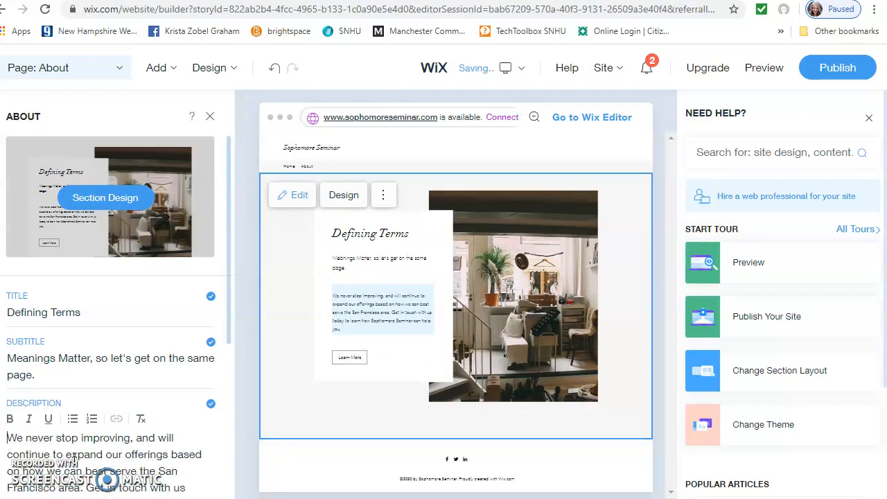
{"action": "key", "text": "Delete"}
{"action": "key", "text": "Delete"}
{"action": "key", "text": "Delete"}
{"action": "key", "text": "Delete"}
{"action": "key", "text": "Delete"}
{"action": "key", "text": "Delete"}
{"action": "key", "text": "Delete"}
{"action": "key", "text": "Delete"}
{"action": "key", "text": "Delete"}
{"action": "key", "text": "Delete"}
{"action": "key", "text": "Delete"}
{"action": "key", "text": "Delete"}
{"action": "key", "text": "Delete"}
{"action": "key", "text": "Delete"}
{"action": "key", "text": "Delete"}
{"action": "key", "text": "Delete"}
{"action": "key", "text": "Delete"}
{"action": "key", "text": "Delete"}
{"action": "key", "text": "Delete"}
{"action": "key", "text": "Delete"}
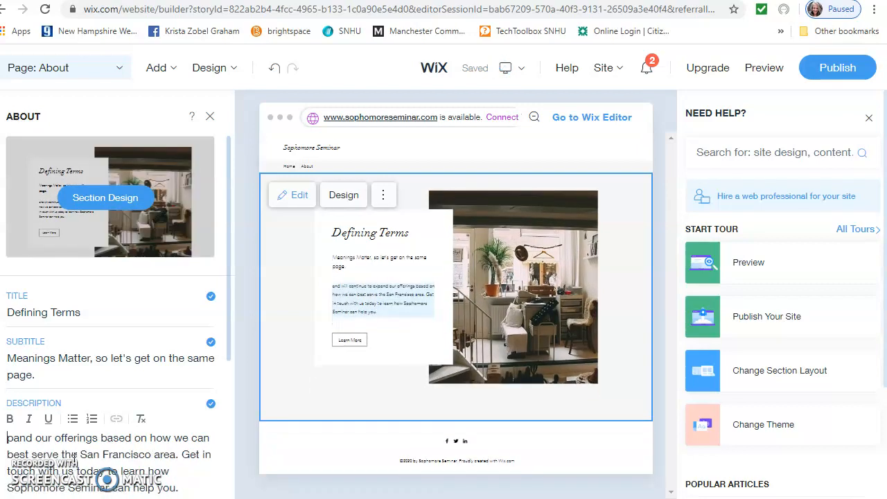
{"action": "key", "text": "Delete"}
{"action": "key", "text": "Delete"}
{"action": "key", "text": "Delete"}
{"action": "key", "text": "Delete"}
{"action": "key", "text": "Delete"}
{"action": "key", "text": "Delete"}
{"action": "key", "text": "Delete"}
{"action": "key", "text": "Delete"}
{"action": "key", "text": "Delete"}
{"action": "key", "text": "Delete"}
{"action": "key", "text": "Delete"}
{"action": "key", "text": "Delete"}
{"action": "key", "text": "Delete"}
{"action": "key", "text": "Delete"}
{"action": "key", "text": "Delete"}
{"action": "key", "text": "Delete"}
{"action": "key", "text": "Delete"}
{"action": "key", "text": "Delete"}
{"action": "key", "text": "Delete"}
{"action": "key", "text": "Delete"}
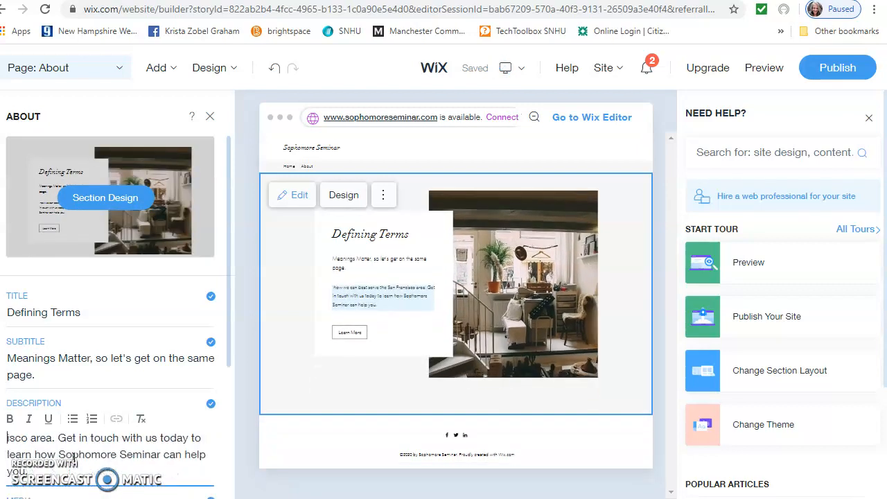
{"action": "key", "text": "Delete"}
{"action": "key", "text": "Delete"}
{"action": "key", "text": "Delete"}
{"action": "key", "text": "Delete"}
{"action": "key", "text": "Delete"}
{"action": "key", "text": "Delete"}
{"action": "key", "text": "Delete"}
{"action": "key", "text": "Delete"}
{"action": "key", "text": "Delete"}
{"action": "key", "text": "Delete"}
{"action": "key", "text": "Delete"}
{"action": "key", "text": "Delete"}
{"action": "key", "text": "Delete"}
{"action": "key", "text": "Delete"}
{"action": "key", "text": "Delete"}
{"action": "key", "text": "Delete"}
{"action": "key", "text": "Delete"}
{"action": "key", "text": "Delete"}
{"action": "key", "text": "Delete"}
{"action": "key", "text": "Delete"}
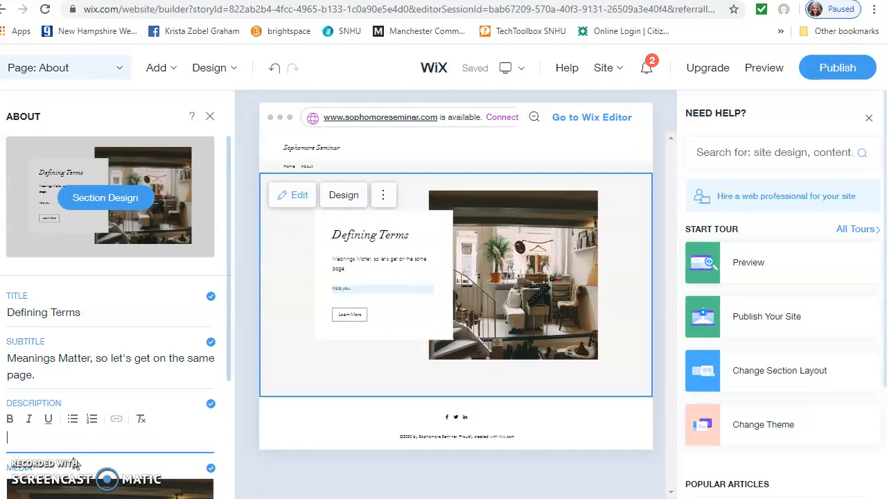
Set the section's description to "Insert several key definitions here." and turn off its buttons.
{"action": "type", "text": "Ins"}
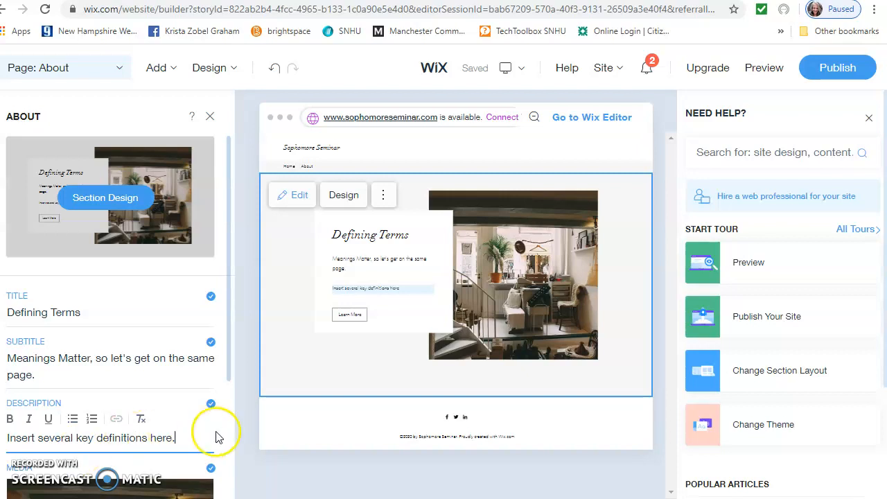
{"action": "scroll", "coordinate": [195, 421], "scroll_direction": "down", "scroll_amount": 1}
{"action": "scroll", "coordinate": [196, 421], "scroll_direction": "down", "scroll_amount": 1}
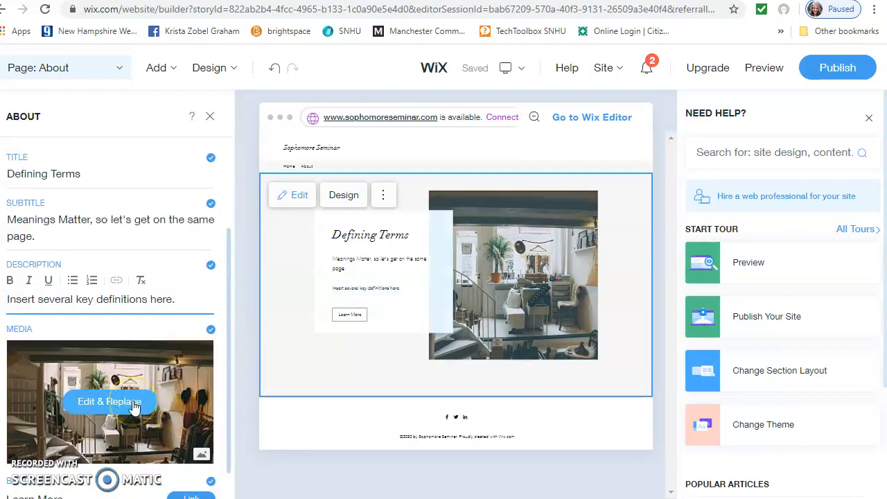
{"action": "scroll", "coordinate": [134, 408], "scroll_direction": "down", "scroll_amount": 1}
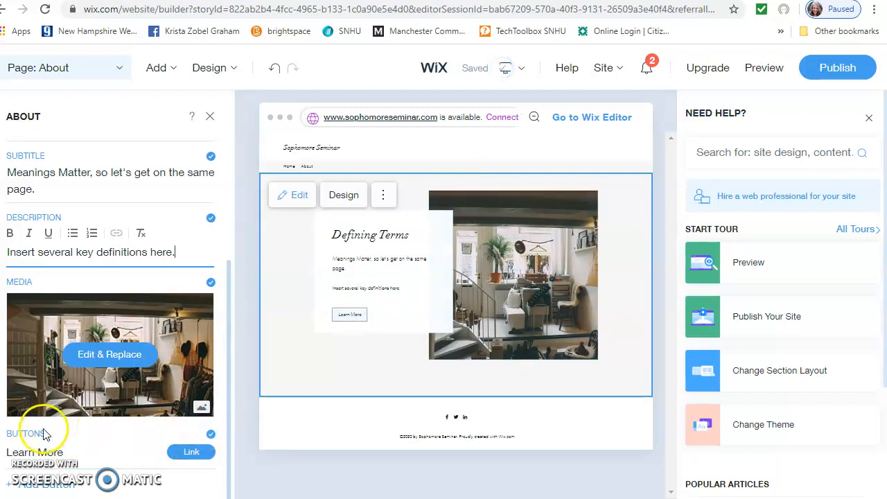
{"action": "left_click", "coordinate": [211, 434]}
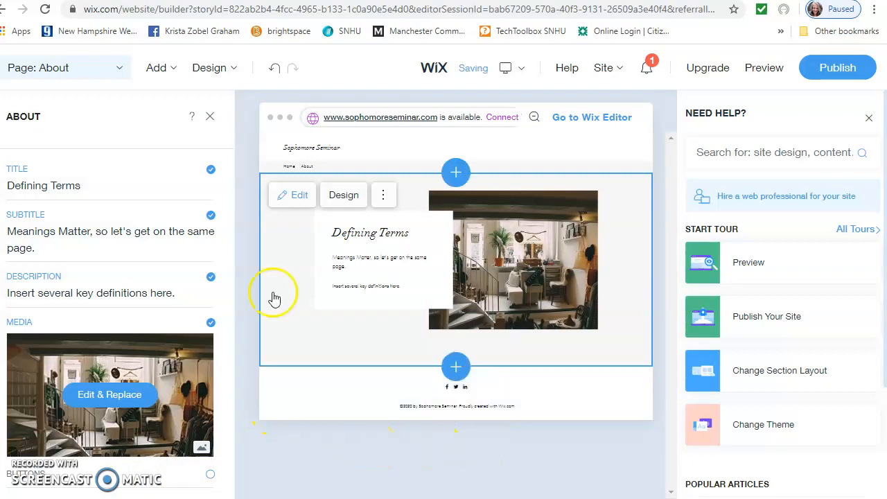
Rename the About page in the site's page list as "Defining Some Terms".
{"action": "left_click", "coordinate": [120, 72]}
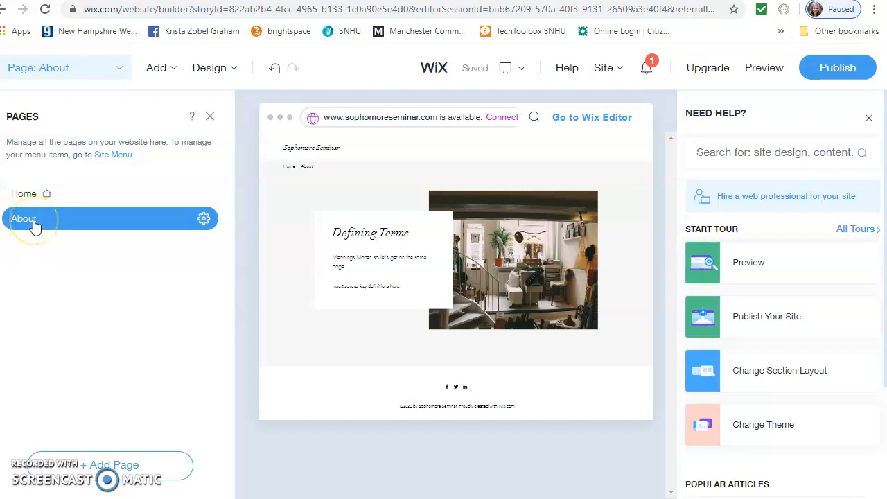
{"action": "left_click", "coordinate": [204, 221]}
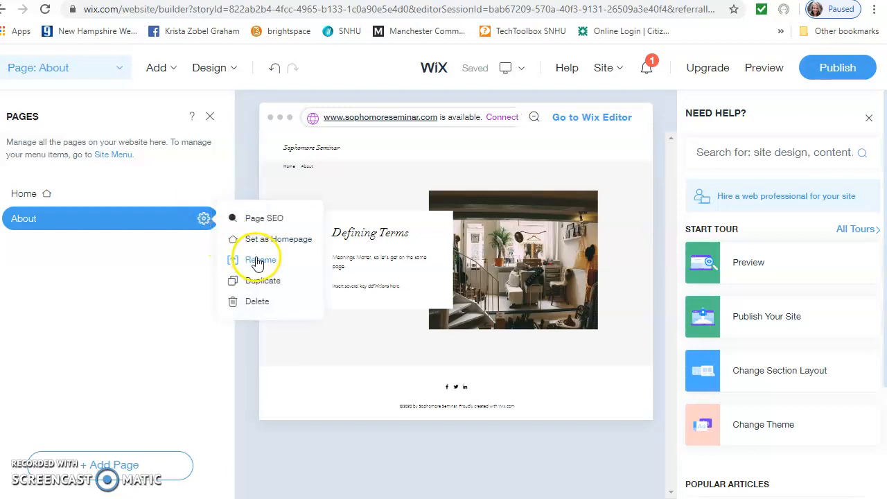
{"action": "left_click", "coordinate": [258, 261]}
{"action": "key", "text": "BackSpace"}
{"action": "key", "text": "BackSpace"}
{"action": "key", "text": "BackSpace"}
{"action": "type", "text": "Defining Some Terms"}
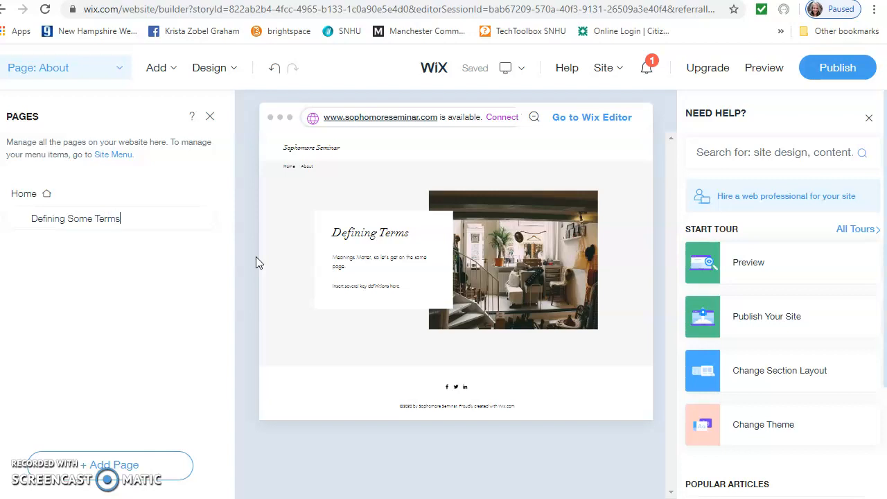
{"action": "left_click", "coordinate": [221, 302]}
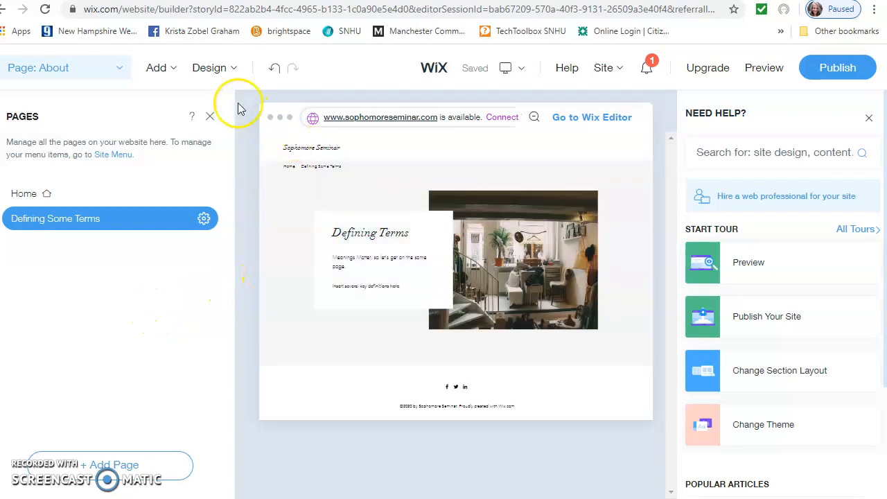
Start adding another page and browse the available About and Services page layouts.
{"action": "left_click", "coordinate": [170, 79]}
{"action": "left_click", "coordinate": [149, 128]}
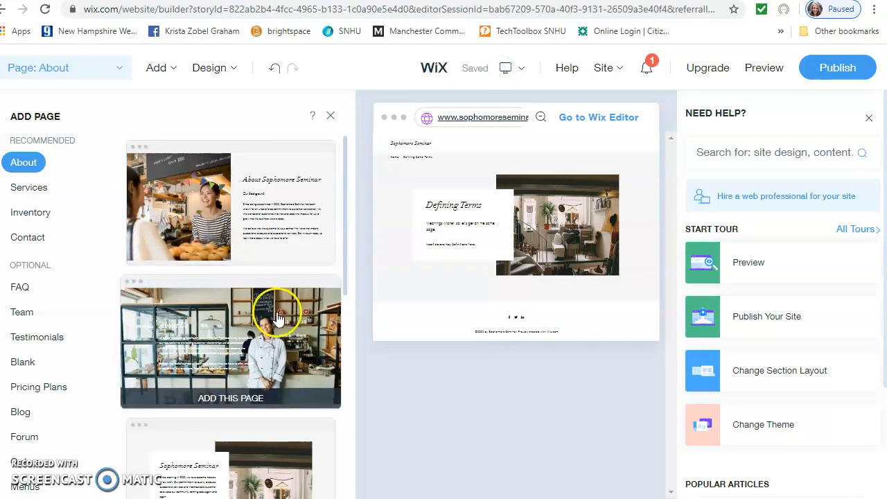
{"action": "scroll", "coordinate": [274, 319], "scroll_direction": "down", "scroll_amount": 3}
{"action": "scroll", "coordinate": [273, 343], "scroll_direction": "down", "scroll_amount": 1}
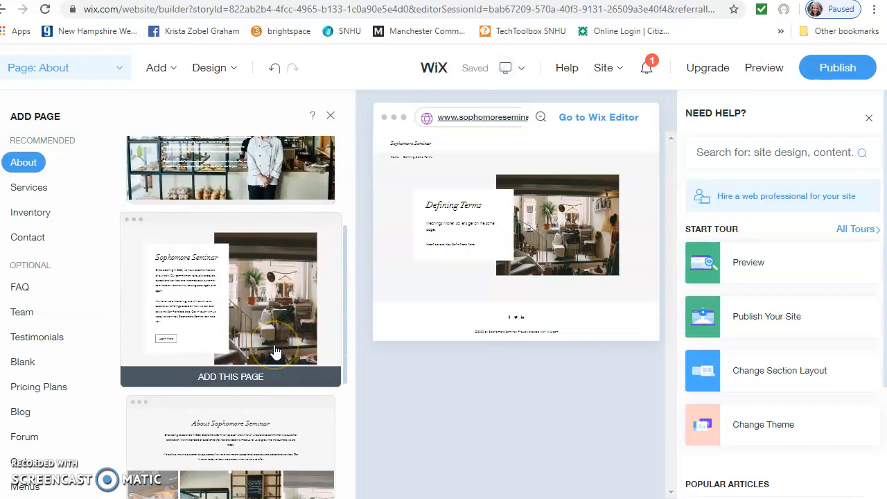
{"action": "scroll", "coordinate": [274, 347], "scroll_direction": "down", "scroll_amount": 2}
{"action": "scroll", "coordinate": [276, 351], "scroll_direction": "down", "scroll_amount": 2}
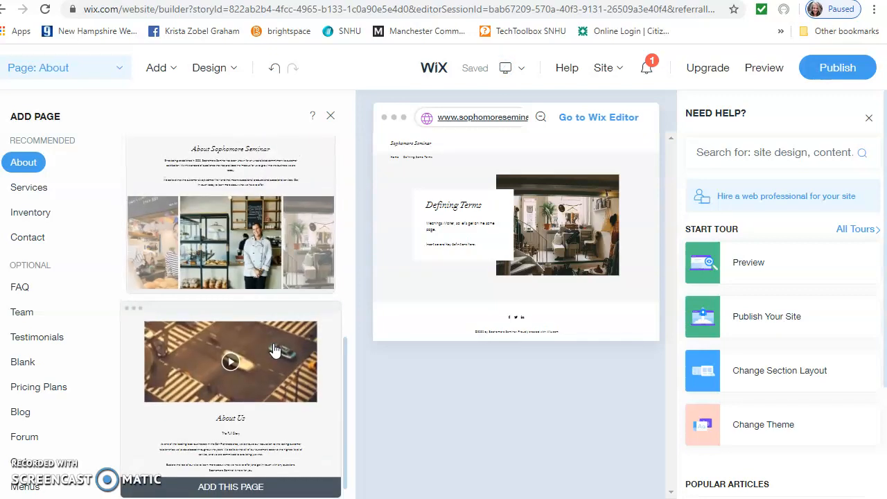
{"action": "scroll", "coordinate": [252, 388], "scroll_direction": "down", "scroll_amount": 1}
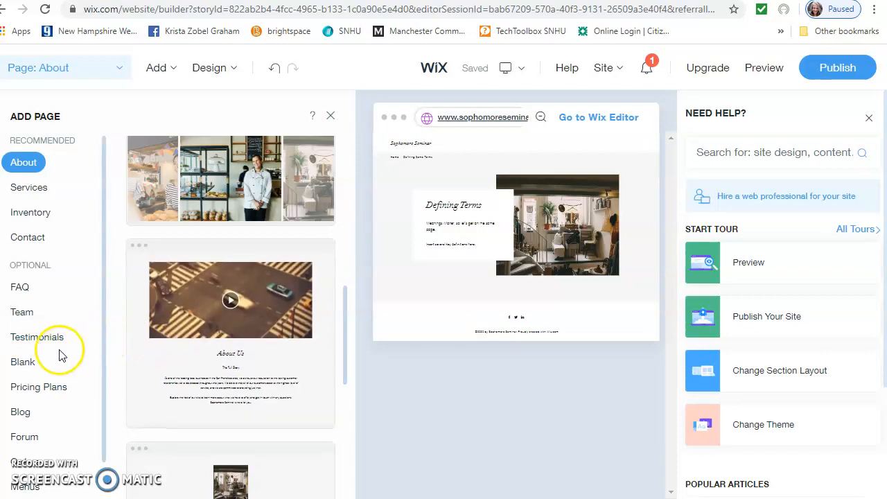
{"action": "left_click", "coordinate": [34, 188]}
{"action": "scroll", "coordinate": [235, 298], "scroll_direction": "down", "scroll_amount": 5}
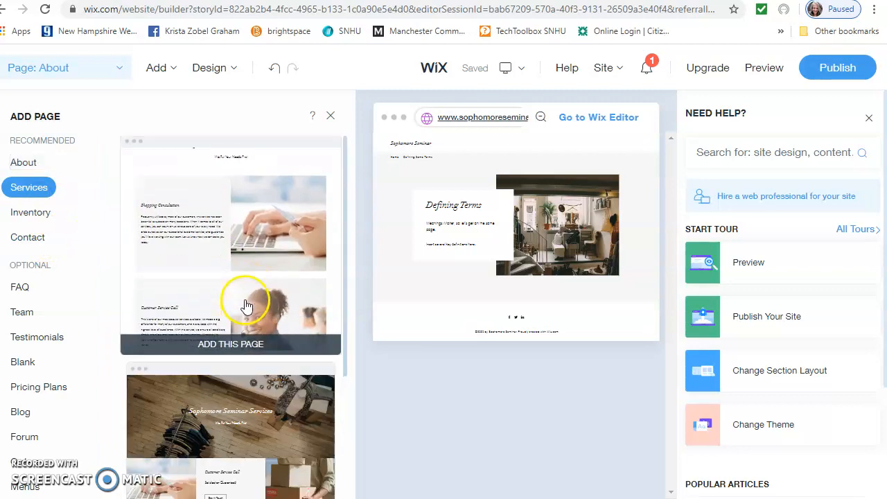
{"action": "scroll", "coordinate": [271, 358], "scroll_direction": "down", "scroll_amount": 5}
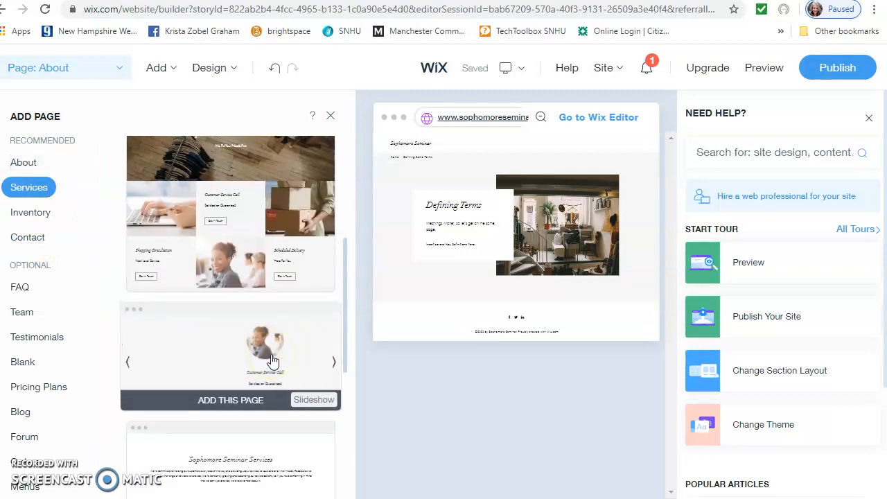
{"action": "scroll", "coordinate": [236, 329], "scroll_direction": "down", "scroll_amount": 3}
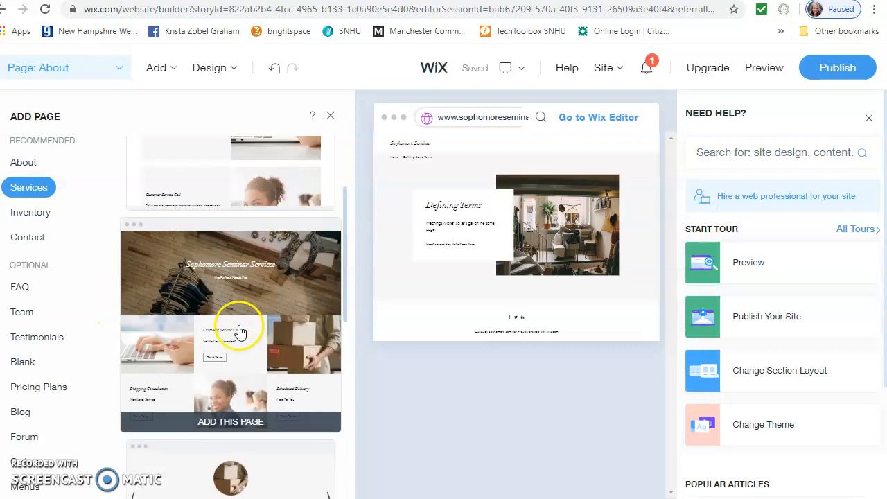
Add the About page layout that has a street-crossing video above centred "About Us" text.
{"action": "left_click", "coordinate": [23, 164]}
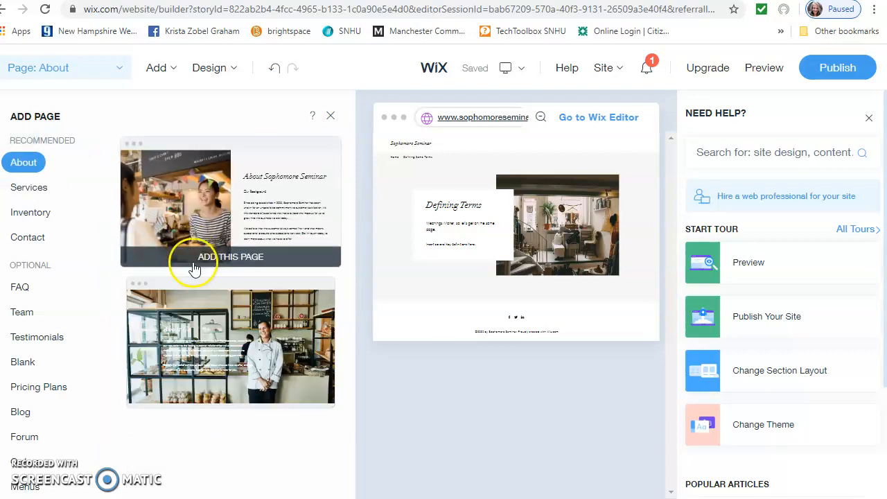
{"action": "scroll", "coordinate": [275, 323], "scroll_direction": "down", "scroll_amount": 5}
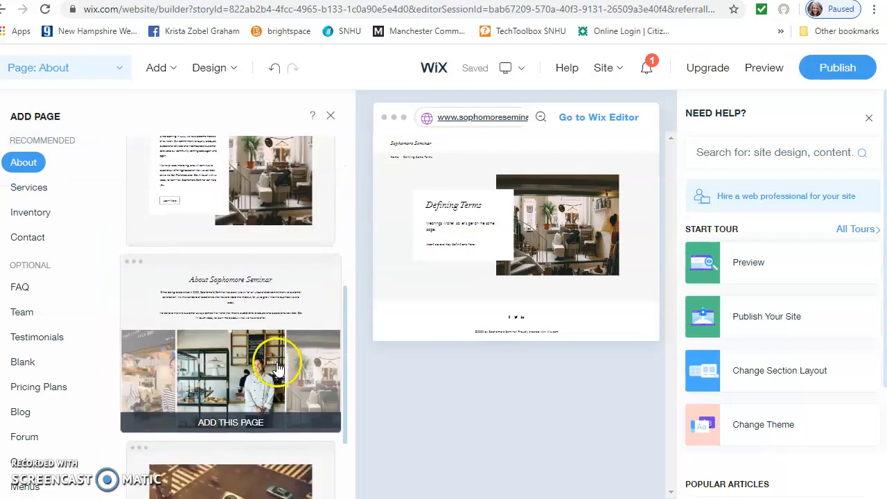
{"action": "scroll", "coordinate": [239, 319], "scroll_direction": "down", "scroll_amount": 5}
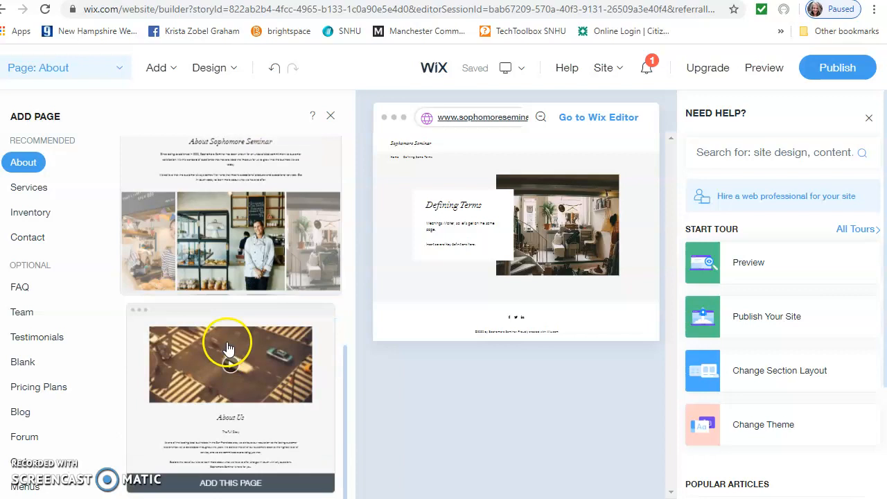
{"action": "left_click", "coordinate": [235, 346]}
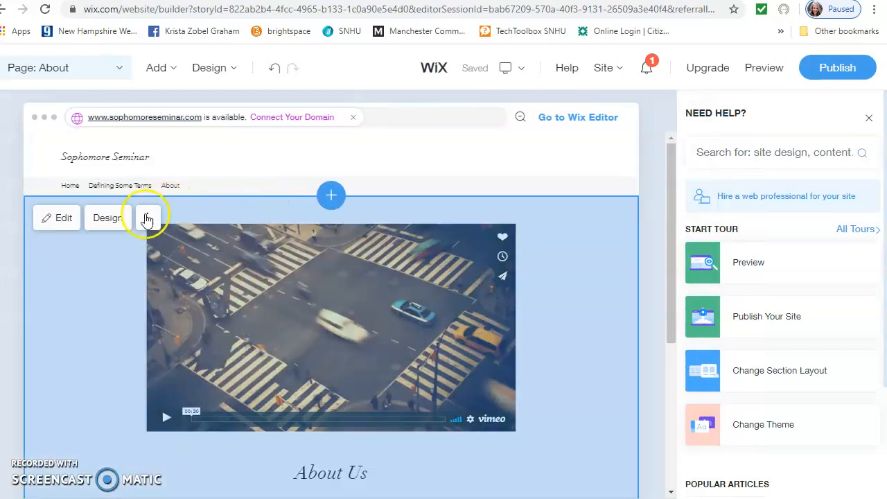
Edit the video page's About section and replace its title with "Laying Some Groundwork".
{"action": "left_click", "coordinate": [147, 218]}
{"action": "left_click", "coordinate": [63, 222]}
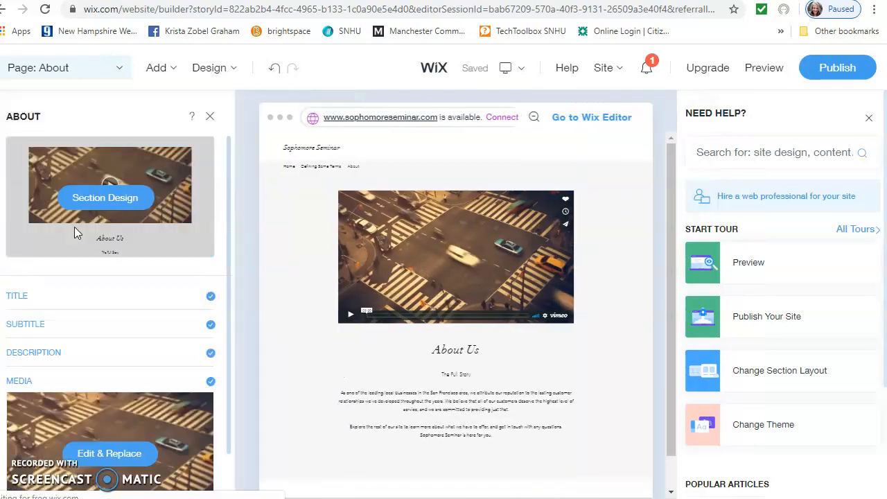
{"action": "left_click", "coordinate": [79, 312]}
{"action": "key", "text": "ctrl+a"}
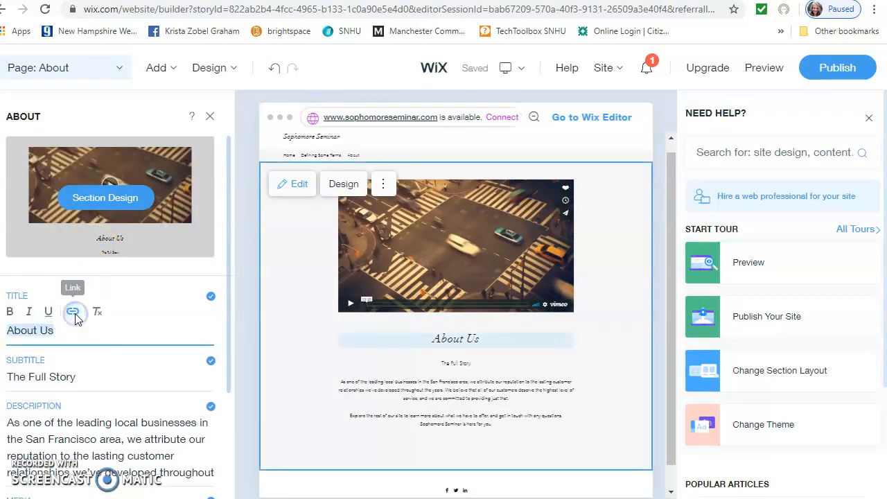
{"action": "key", "text": "BackSpace"}
{"action": "type", "text": "Laying Som"}
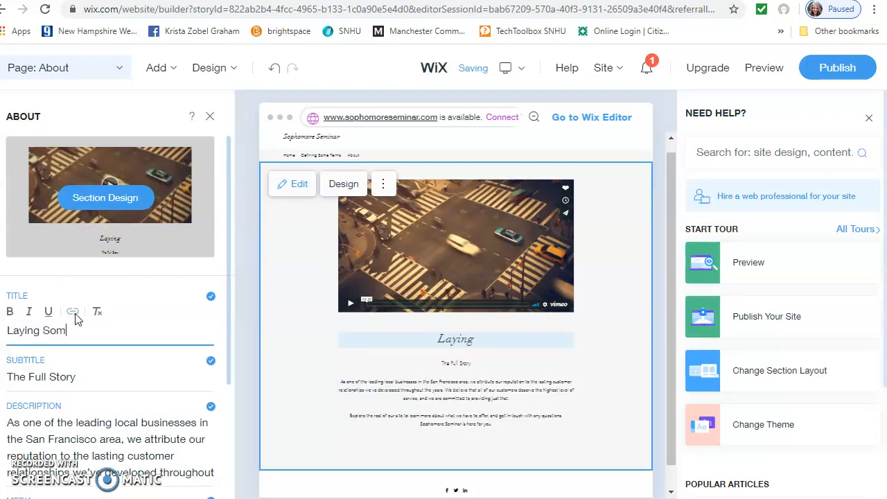
{"action": "type", "text": "e Groundwork"}
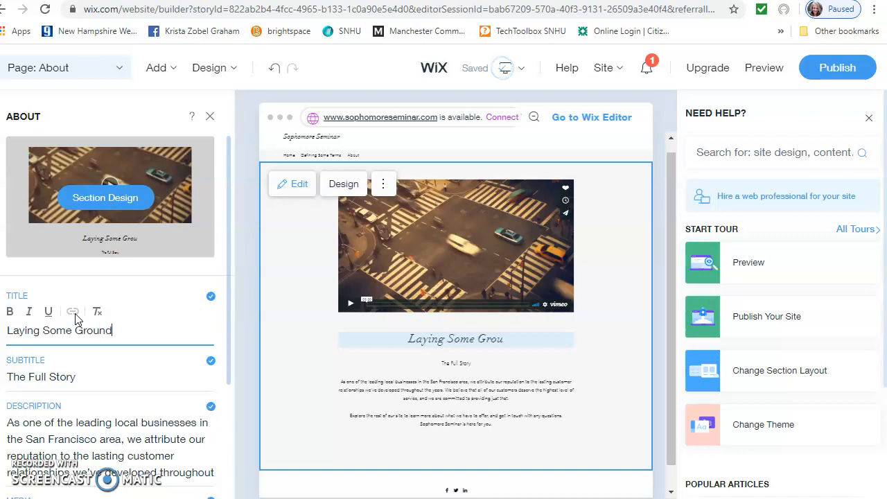
Replace the video section's subtitle with "Setting the Context for Discussion".
{"action": "left_click", "coordinate": [71, 380]}
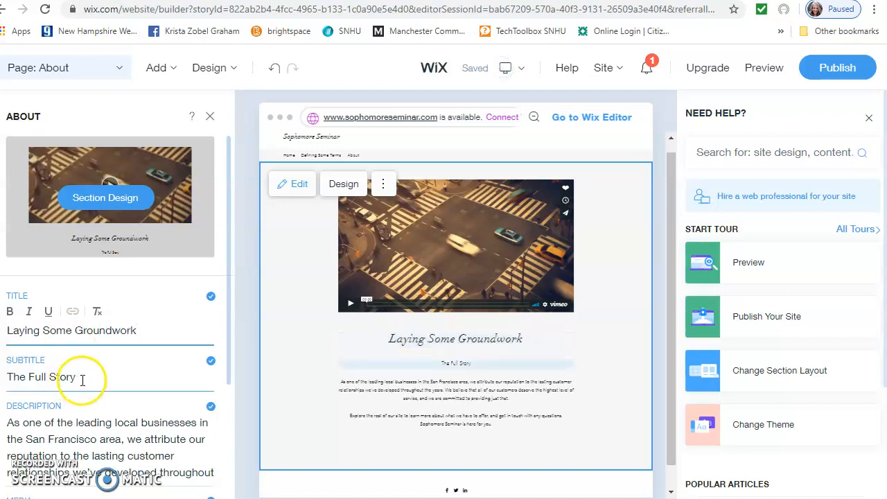
{"action": "triple_click", "coordinate": [82, 380]}
{"action": "type", "text": "Aw"}
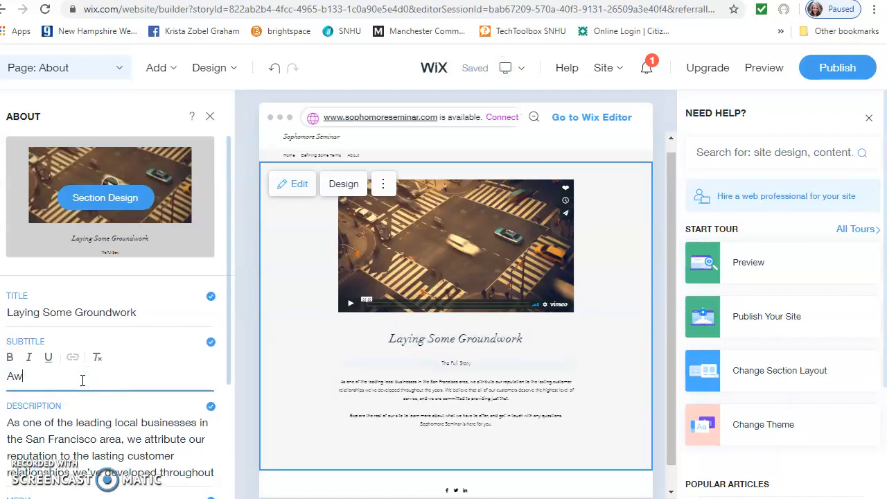
{"action": "key", "text": "BackSpace"}
{"action": "key", "text": "BackSpace"}
{"action": "type", "text": "Setting "}
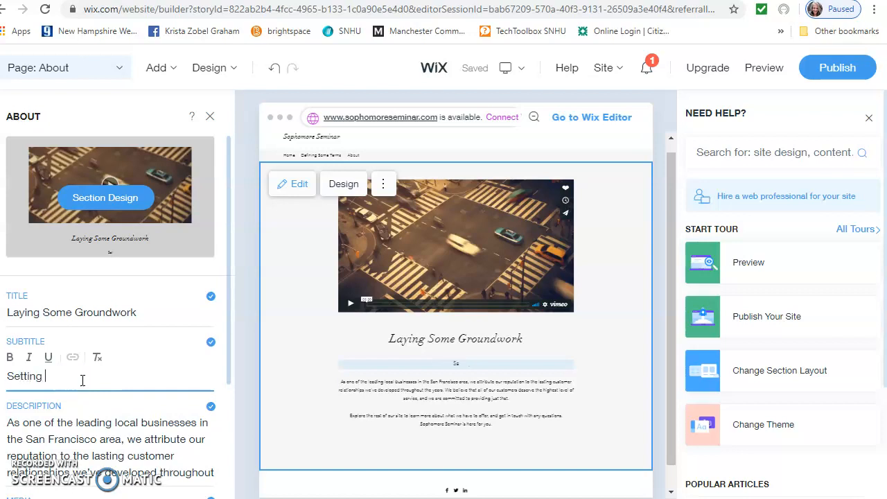
{"action": "type", "text": "the Context for Discussion"}
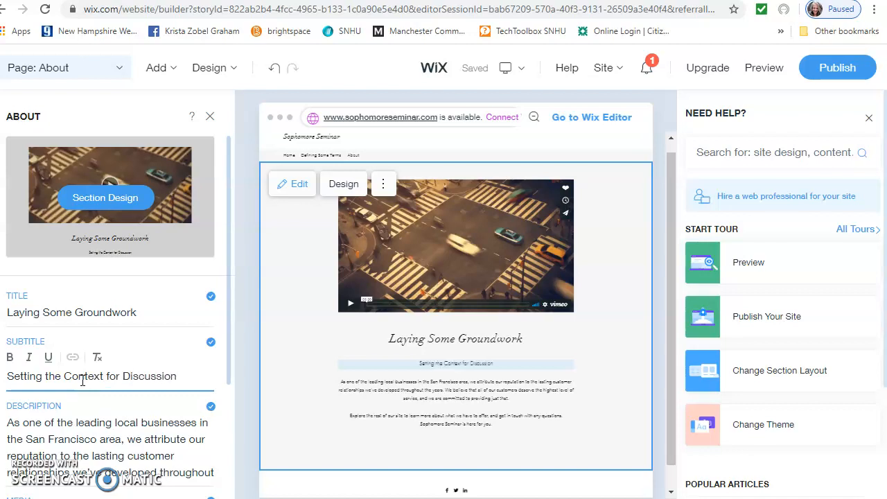
Replace the video section's placeholder description with "A brief overview of the problem or topic.".
{"action": "left_click", "coordinate": [51, 426]}
{"action": "left_click", "coordinate": [17, 420]}
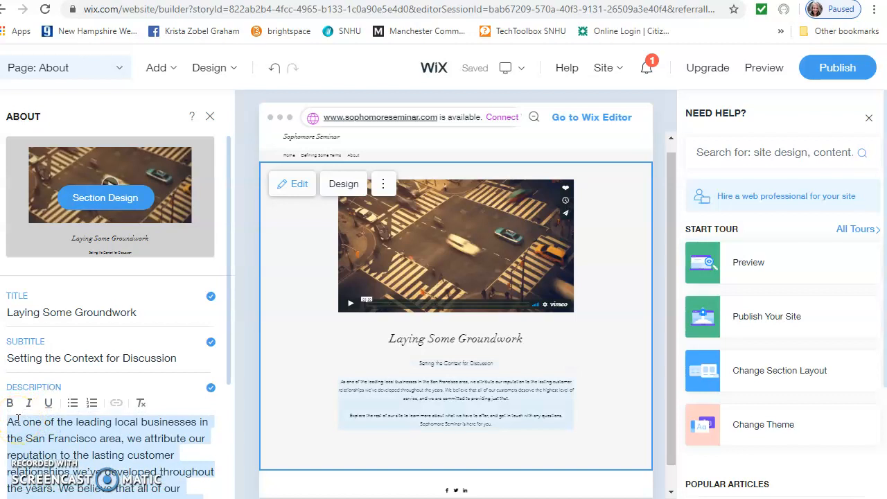
{"action": "type", "text": "A"}
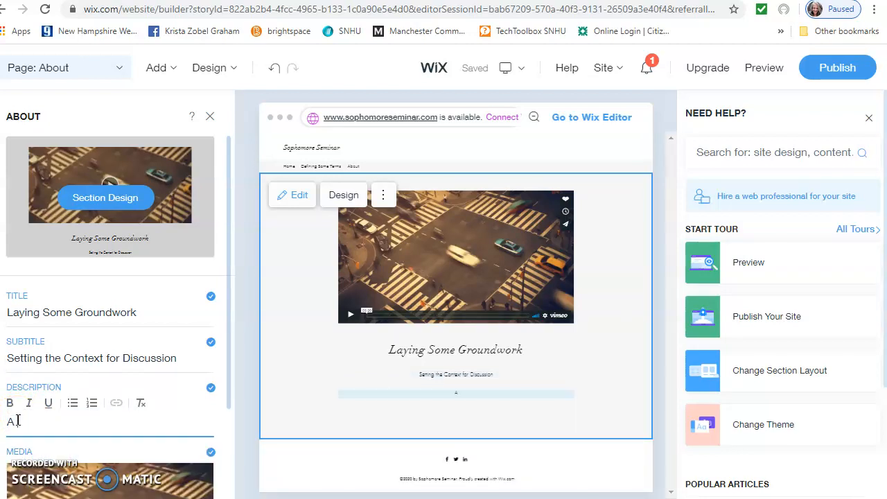
{"action": "type", "text": " brief overview of t"}
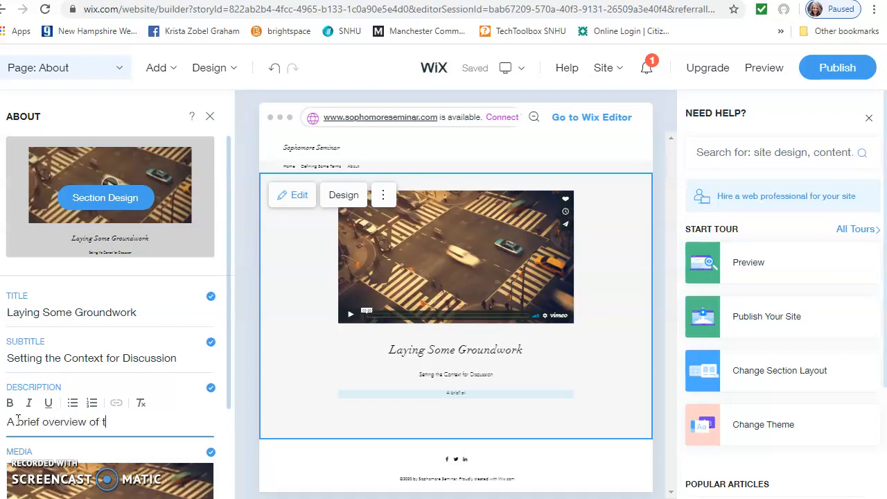
{"action": "type", "text": "he problem or topic."}
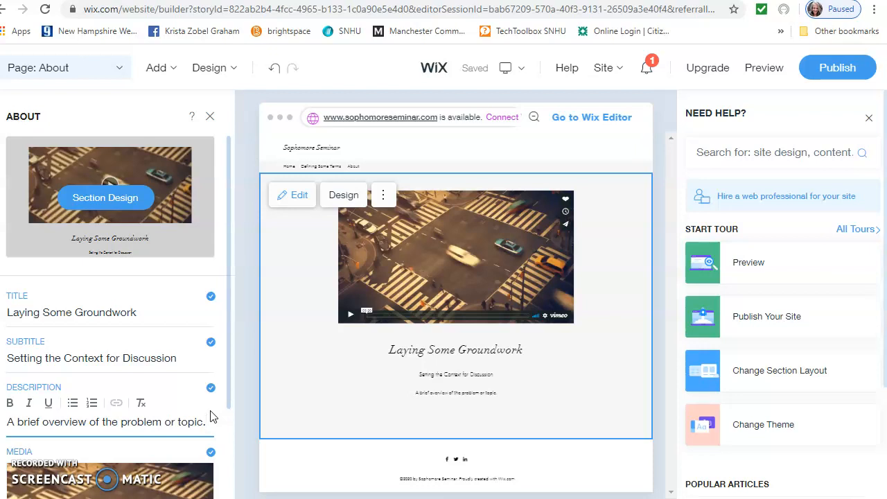
Add the sentence "Either prove the problem or present research questions." to the end of the video section's description.
{"action": "type", "text": "Either prove the rp"}
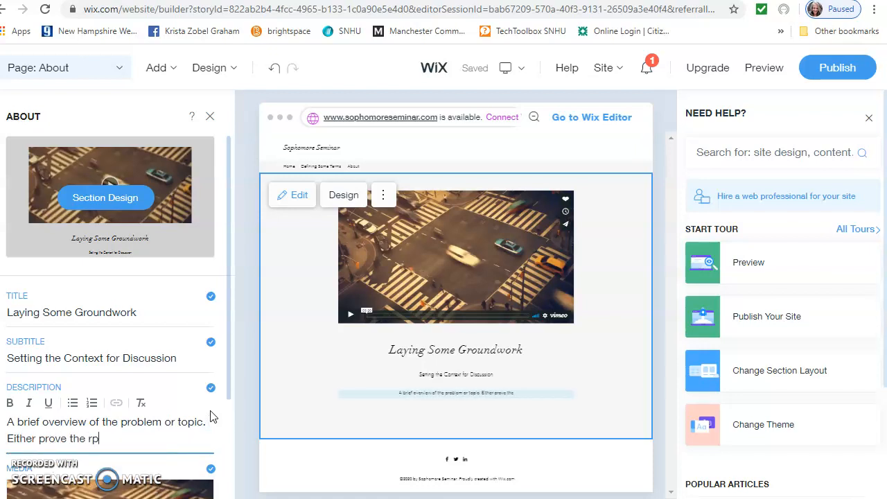
{"action": "key", "text": "BackSpace"}
{"action": "key", "text": "BackSpace"}
{"action": "key", "text": "BackSpace"}
{"action": "type", "text": "proble"}
{"action": "key", "text": "BackSpace"}
{"action": "type", "text": "lem"}
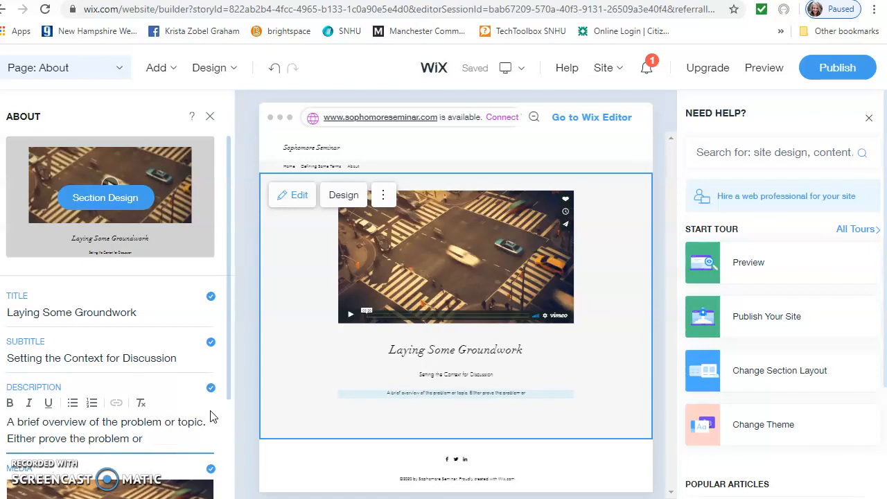
{"action": "type", "text": " or present research questions."}
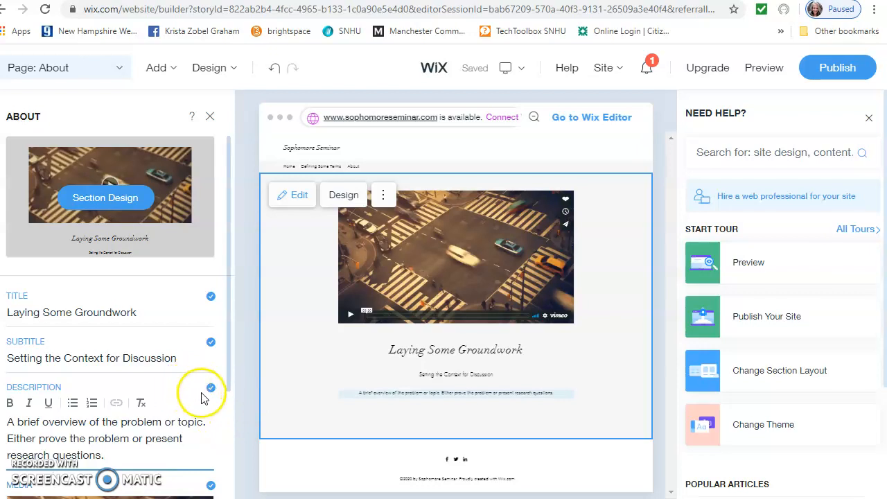
{"action": "scroll", "coordinate": [207, 409], "scroll_direction": "down", "scroll_amount": 1}
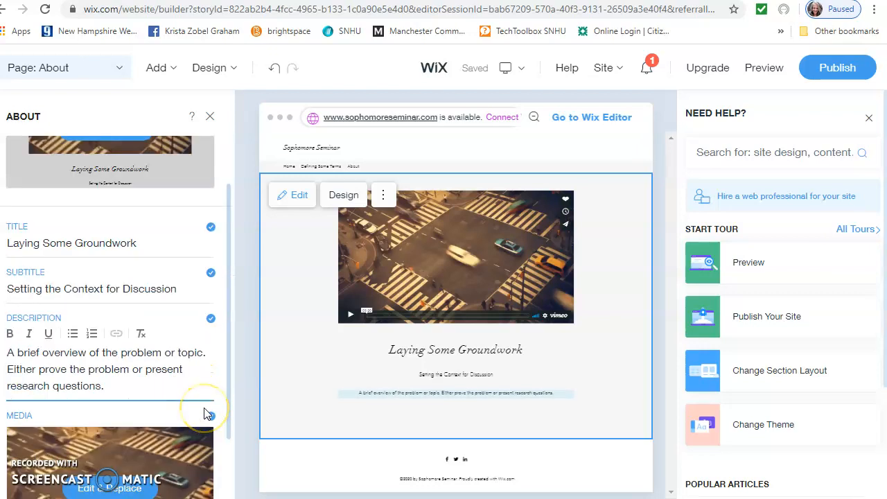
Rename the About page holding the video section to "Laying Some Groundwork".
{"action": "scroll", "coordinate": [205, 413], "scroll_direction": "down", "scroll_amount": 1}
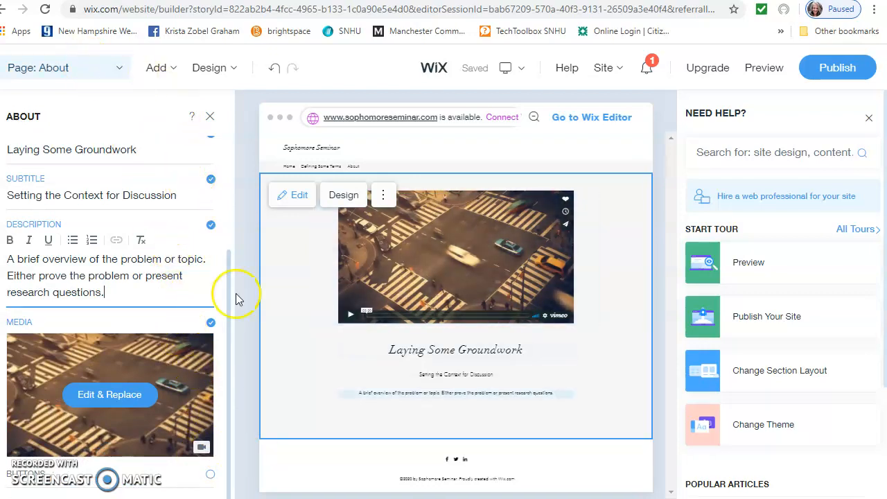
{"action": "left_click", "coordinate": [117, 68]}
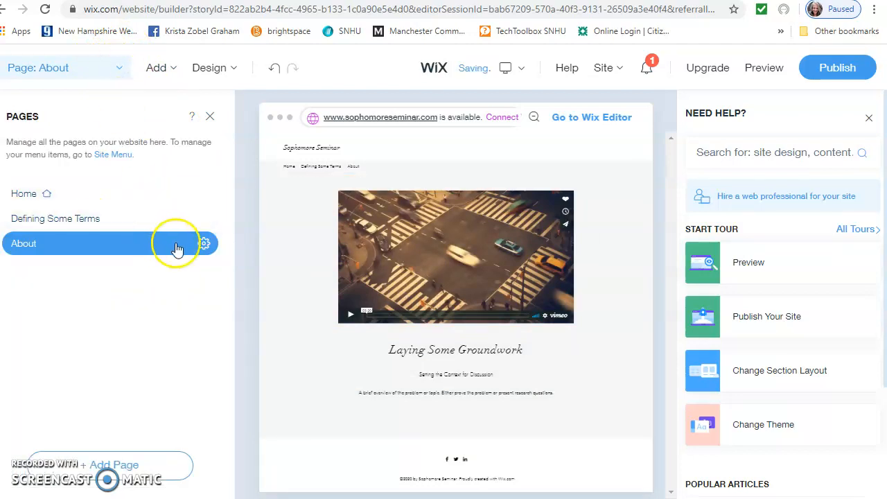
{"action": "left_click", "coordinate": [207, 246]}
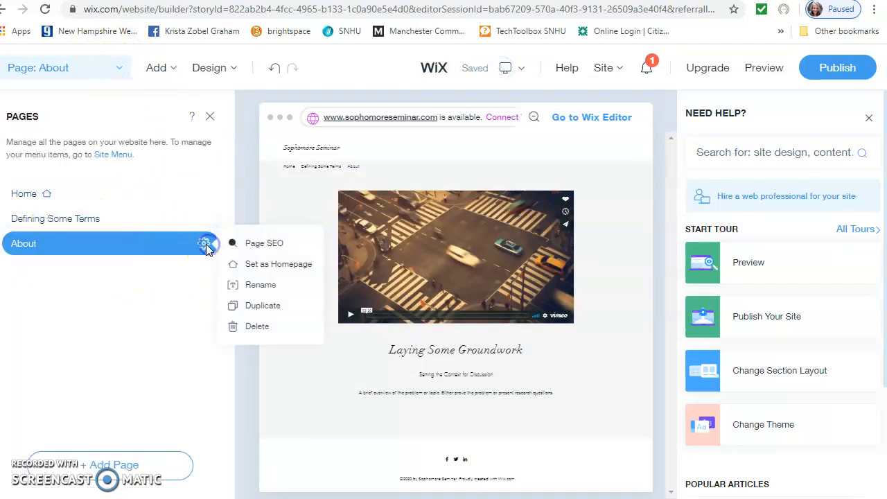
{"action": "left_click", "coordinate": [254, 285]}
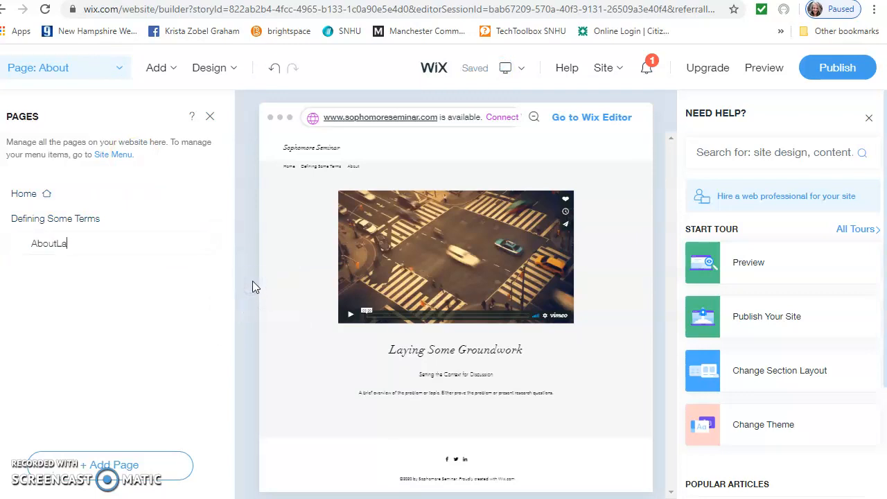
{"action": "key", "text": "BackSpace"}
{"action": "type", "text": "Laying Soem "}
{"action": "type", "text": "Groundwork"}
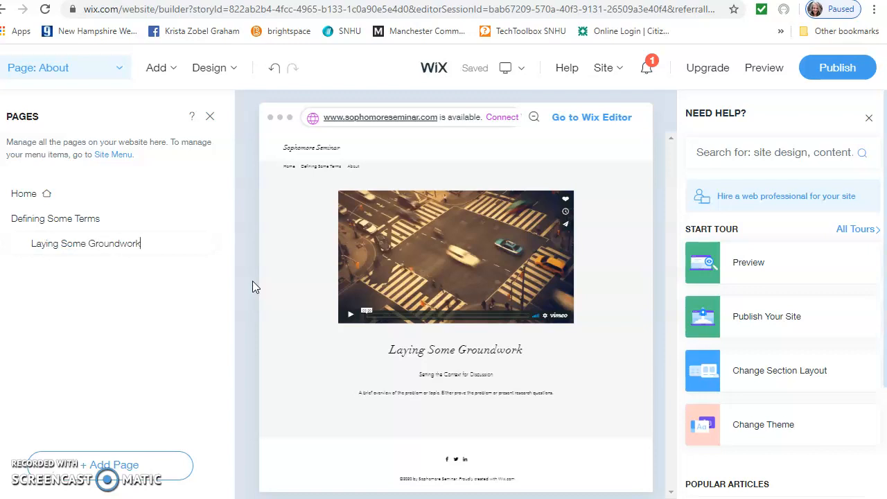
{"action": "left_click", "coordinate": [170, 308]}
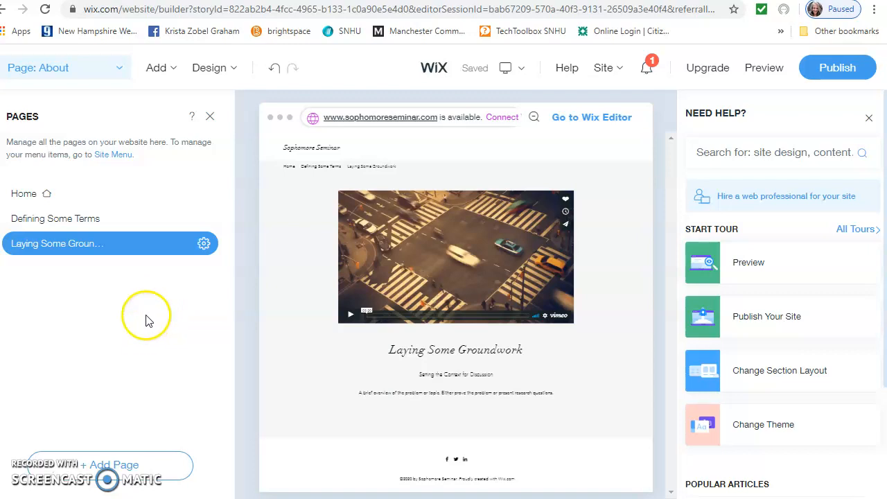
Add a new About page using the "About Sophomore Seminar" layout with the bakery photo beside the text.
{"action": "left_click", "coordinate": [170, 71]}
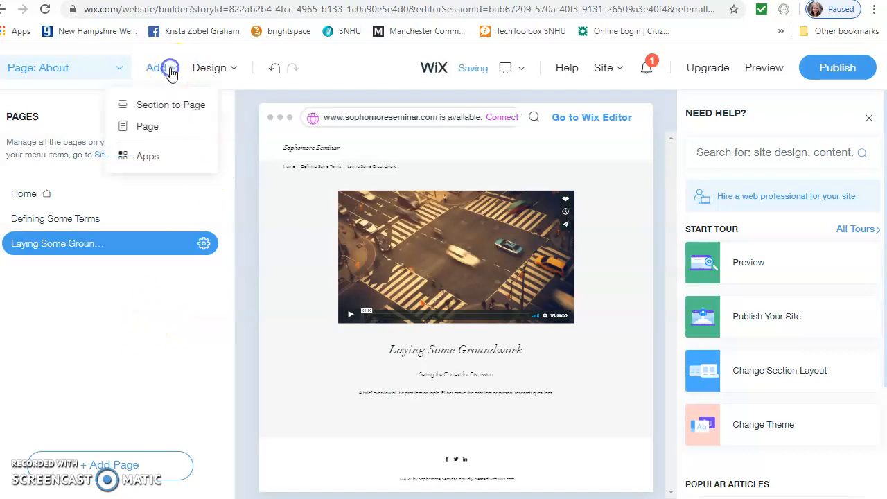
{"action": "left_click", "coordinate": [150, 129]}
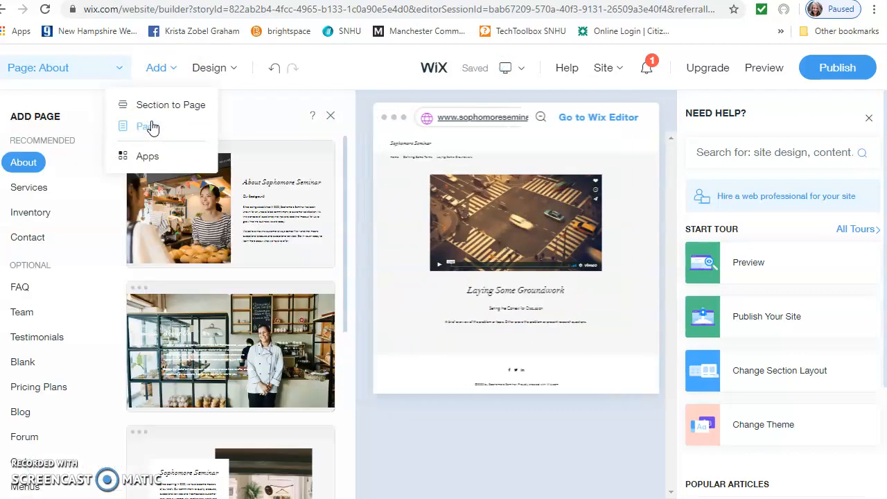
{"action": "scroll", "coordinate": [223, 209], "scroll_direction": "down", "scroll_amount": 1}
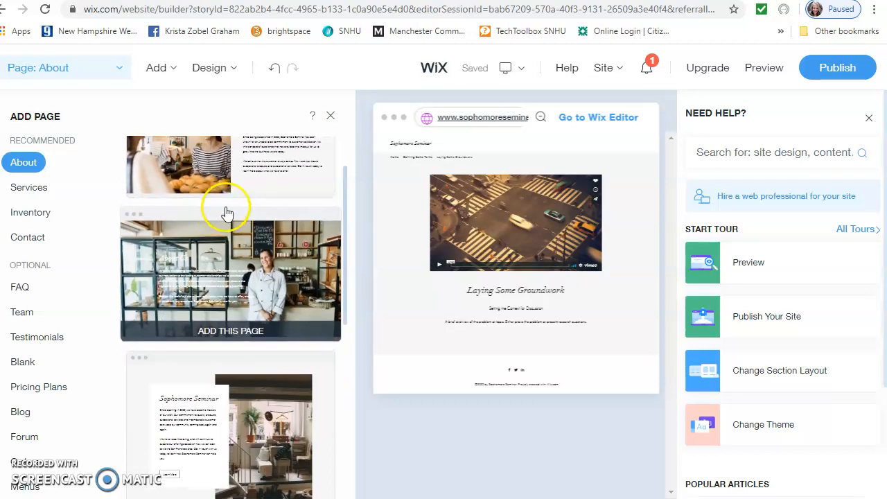
{"action": "scroll", "coordinate": [226, 213], "scroll_direction": "up", "scroll_amount": 1}
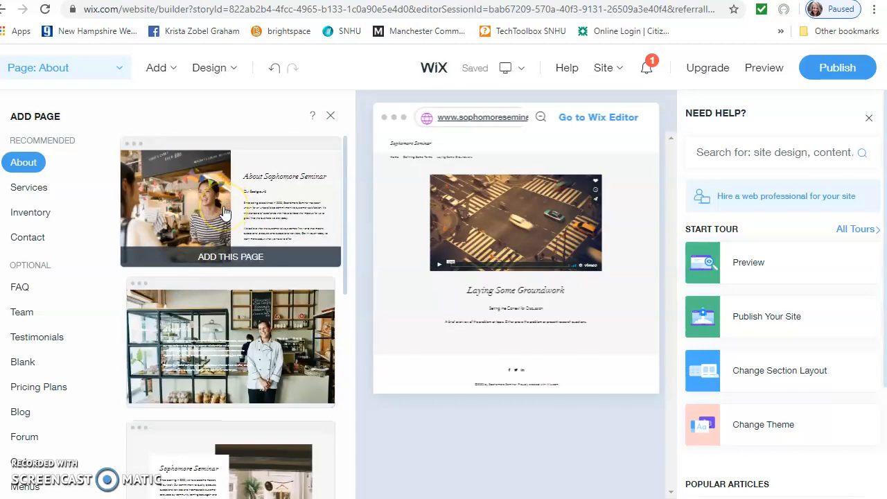
{"action": "left_click", "coordinate": [223, 211]}
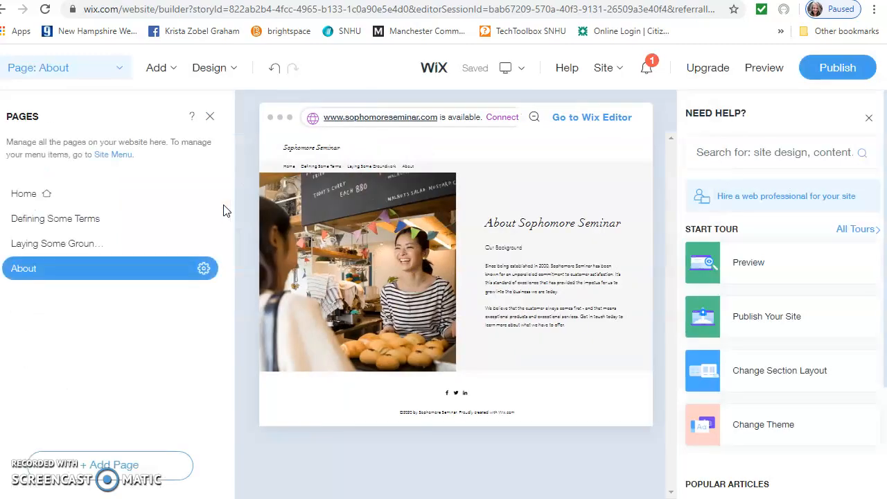
Rename the newly added About page to "Literature Review".
{"action": "mouse_move", "coordinate": [388, 251]}
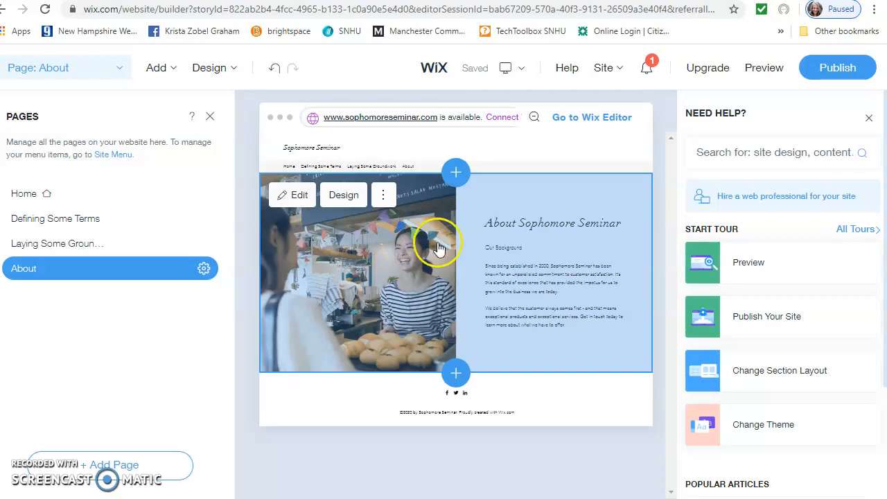
{"action": "left_click", "coordinate": [204, 268]}
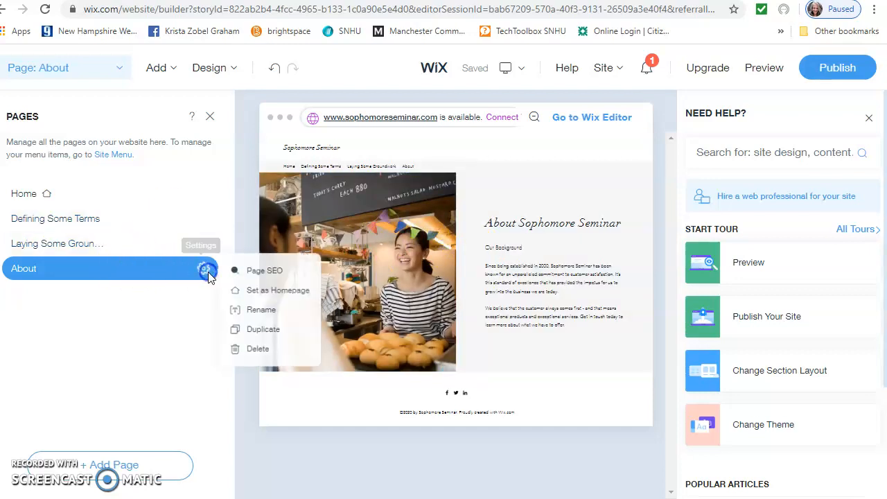
{"action": "left_click", "coordinate": [259, 310]}
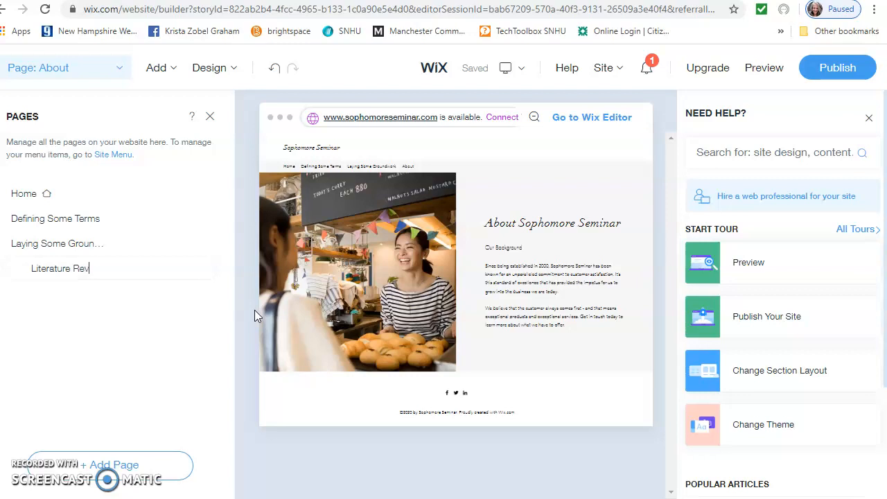
{"action": "left_click", "coordinate": [249, 391]}
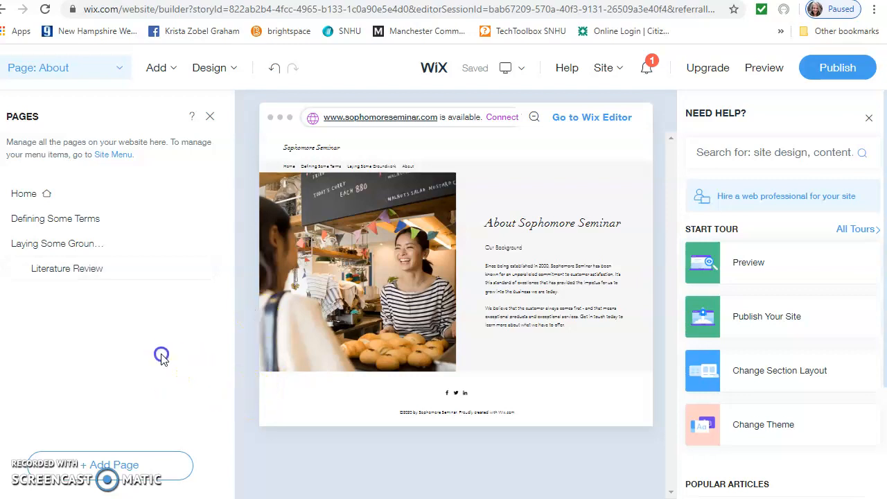
{"action": "left_click", "coordinate": [497, 253]}
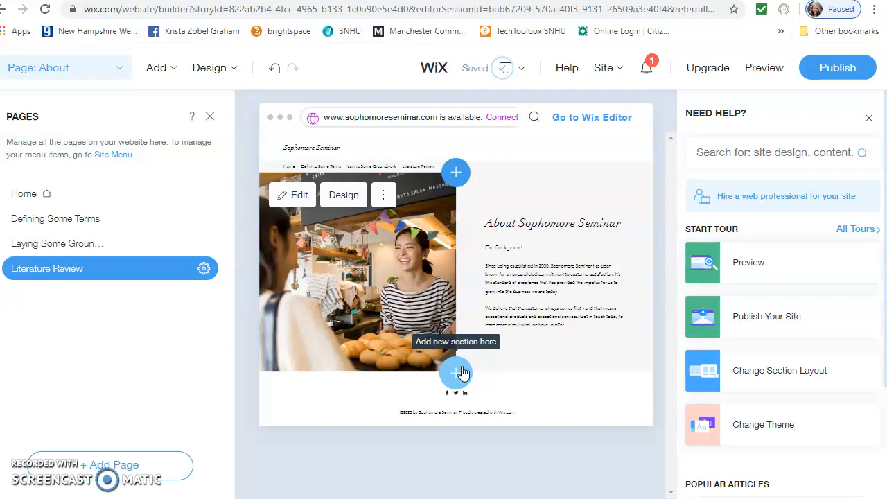
Add a Welcome section below the page's About section, using the beige "Sophomore Seminar Welcomes You" layout with the "Come In We're Open" photo and a text paragraph.
{"action": "left_click", "coordinate": [459, 375]}
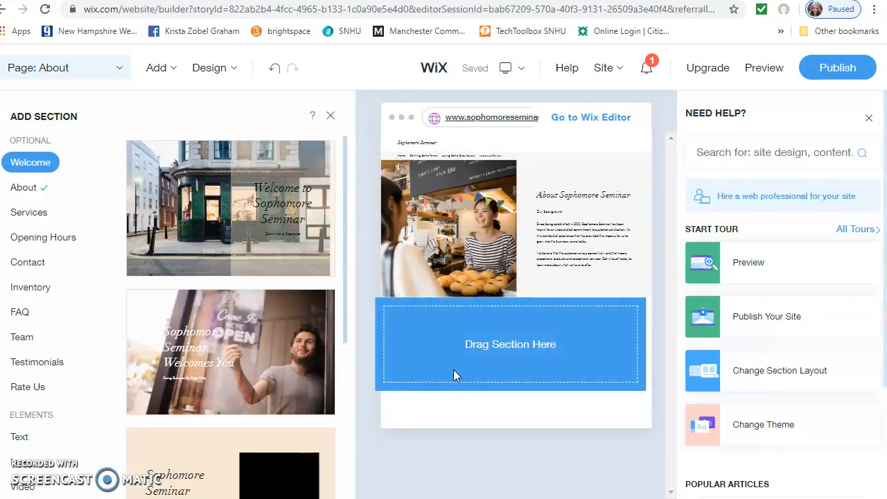
{"action": "scroll", "coordinate": [254, 388], "scroll_direction": "down", "scroll_amount": 1}
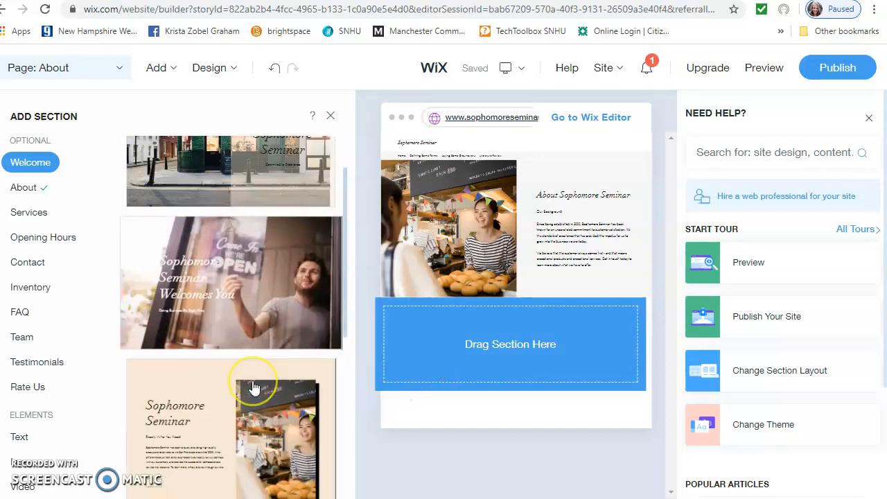
{"action": "scroll", "coordinate": [253, 387], "scroll_direction": "down", "scroll_amount": 1}
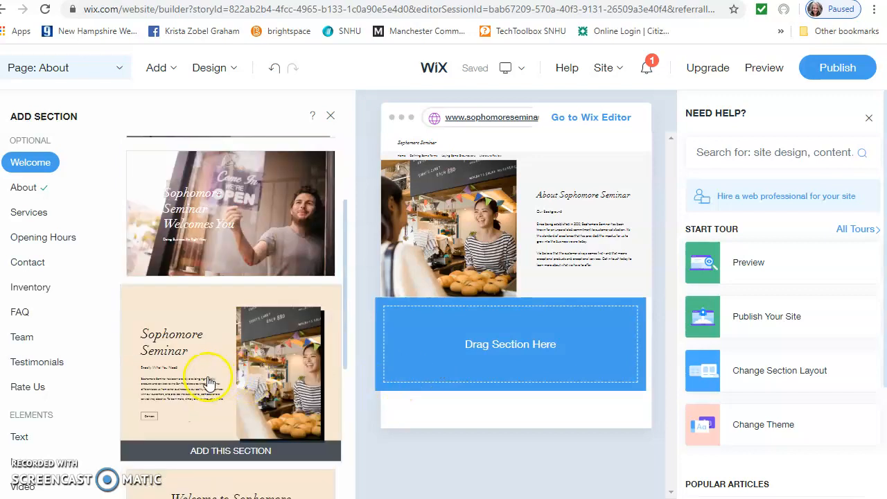
{"action": "scroll", "coordinate": [208, 383], "scroll_direction": "down", "scroll_amount": 1}
{"action": "scroll", "coordinate": [211, 387], "scroll_direction": "down", "scroll_amount": 4}
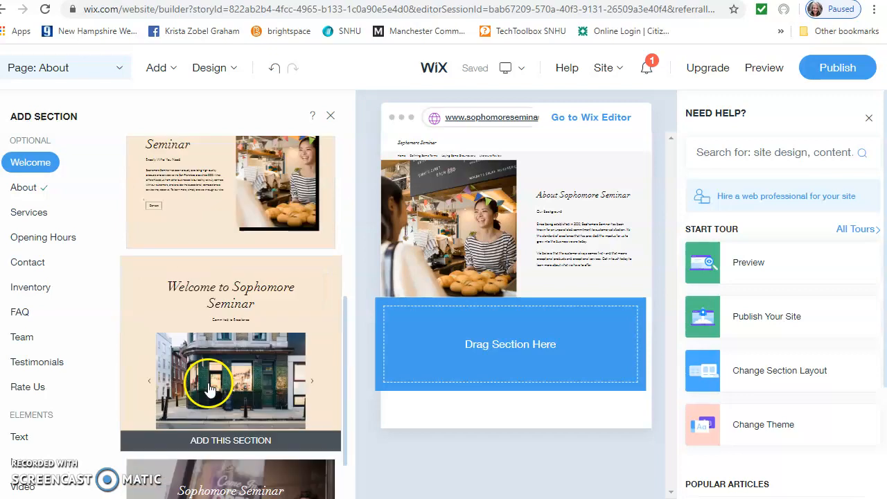
{"action": "scroll", "coordinate": [210, 389], "scroll_direction": "down", "scroll_amount": 5}
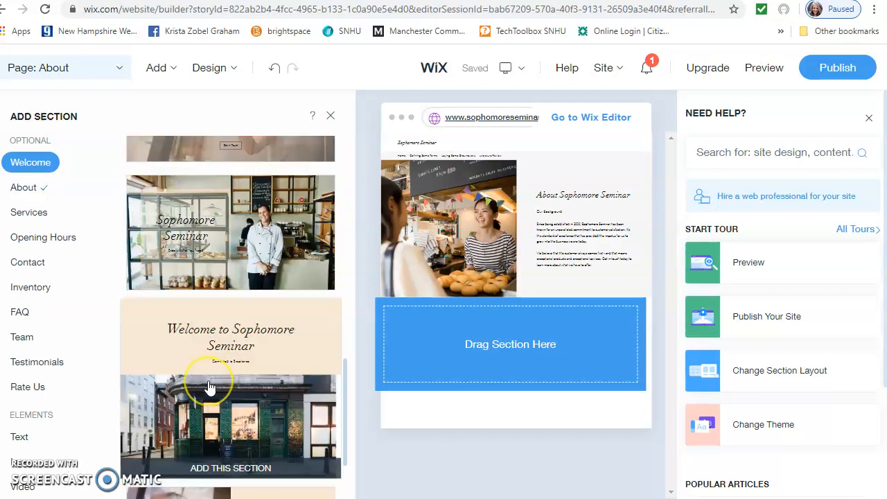
{"action": "scroll", "coordinate": [210, 386], "scroll_direction": "down", "scroll_amount": 4}
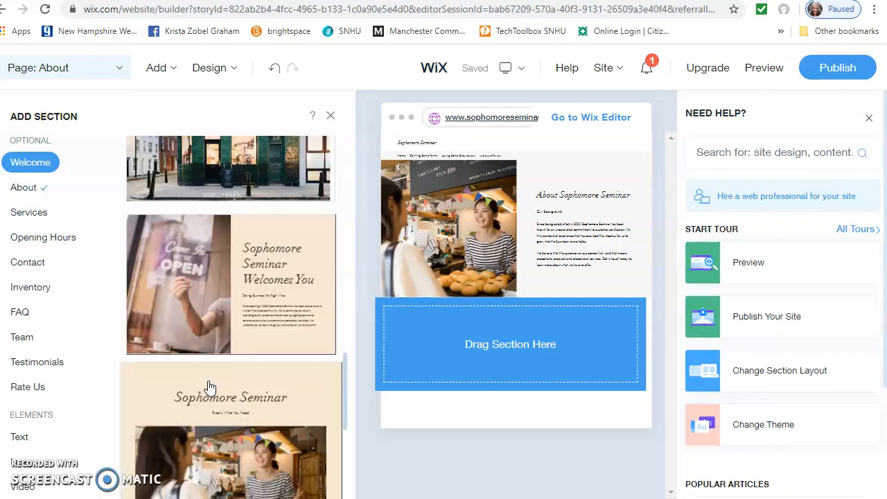
{"action": "scroll", "coordinate": [210, 387], "scroll_direction": "down", "scroll_amount": 4}
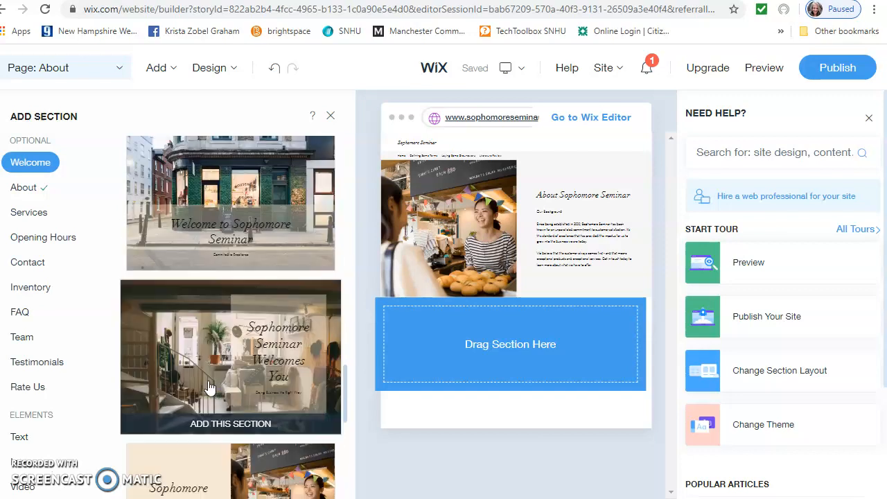
{"action": "scroll", "coordinate": [210, 387], "scroll_direction": "down", "scroll_amount": 2}
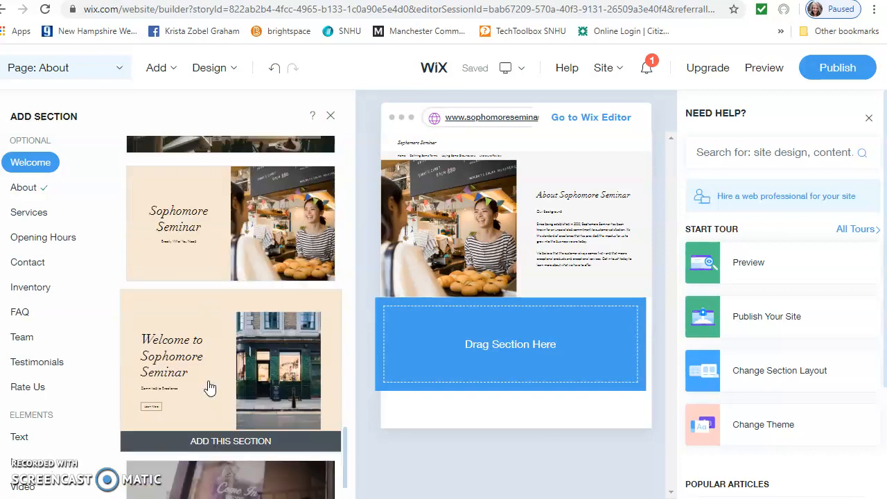
{"action": "scroll", "coordinate": [187, 373], "scroll_direction": "down", "scroll_amount": 4}
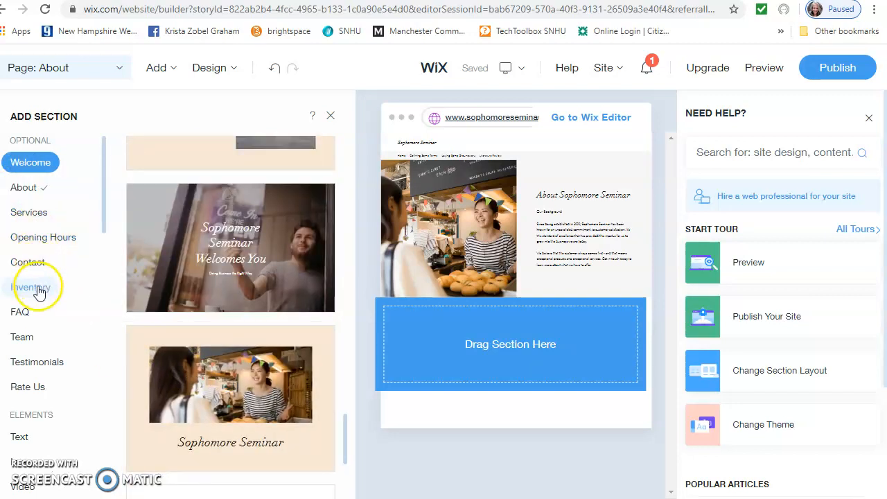
{"action": "scroll", "coordinate": [208, 391], "scroll_direction": "down", "scroll_amount": 4}
{"action": "scroll", "coordinate": [208, 388], "scroll_direction": "down", "scroll_amount": 2}
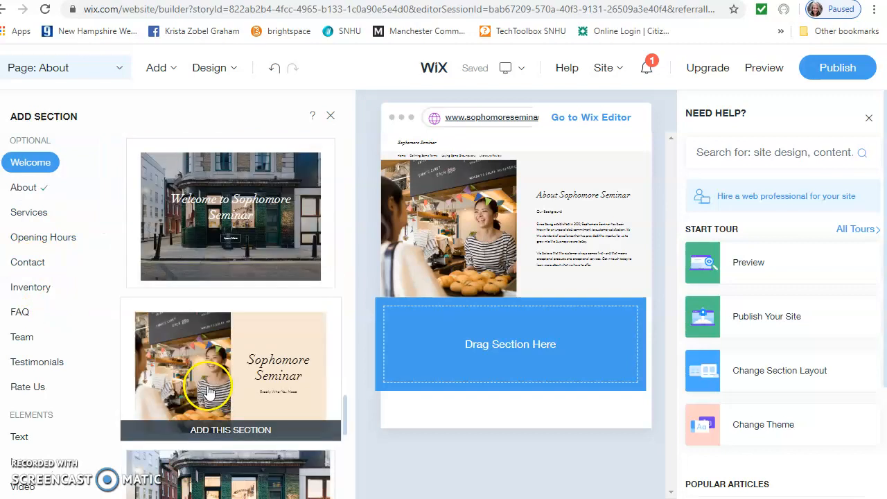
{"action": "scroll", "coordinate": [204, 381], "scroll_direction": "down", "scroll_amount": 2}
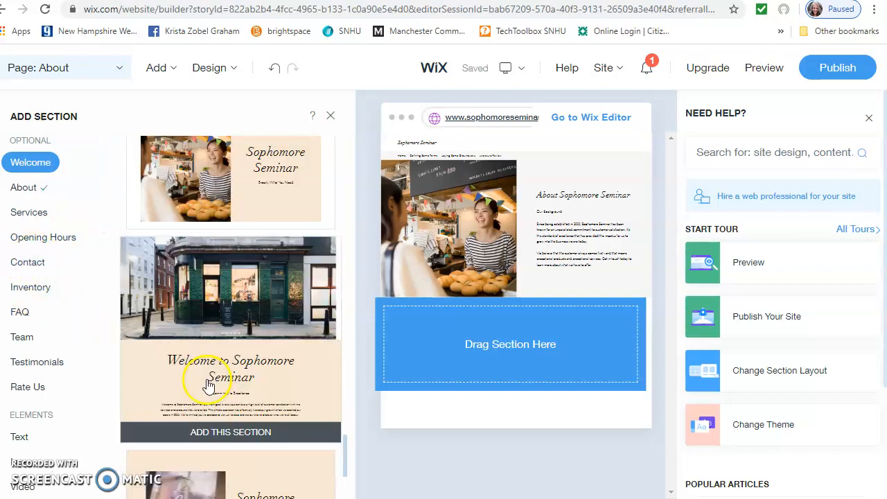
{"action": "scroll", "coordinate": [211, 386], "scroll_direction": "down", "scroll_amount": 3}
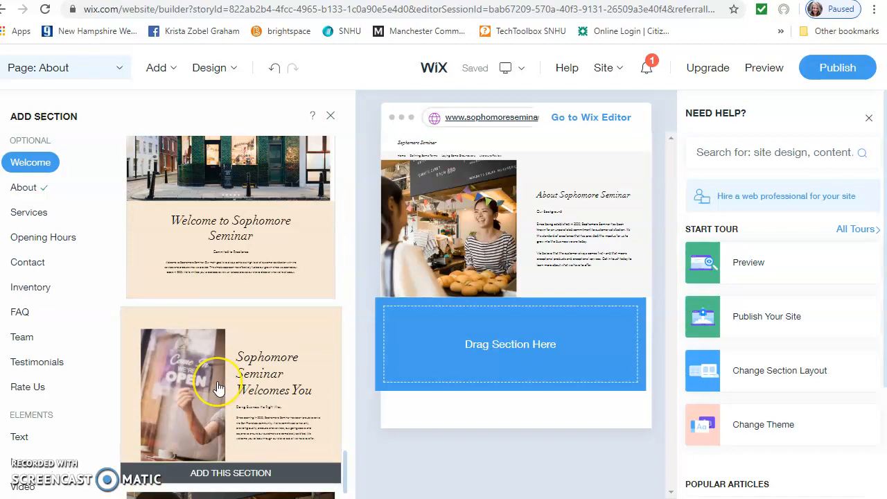
{"action": "scroll", "coordinate": [218, 387], "scroll_direction": "down", "scroll_amount": 2}
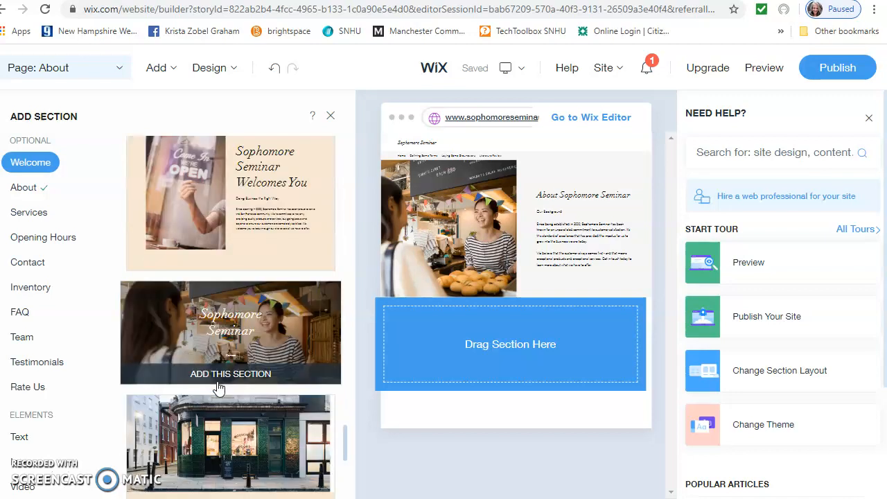
{"action": "scroll", "coordinate": [235, 324], "scroll_direction": "up", "scroll_amount": 1}
{"action": "left_click", "coordinate": [242, 330]}
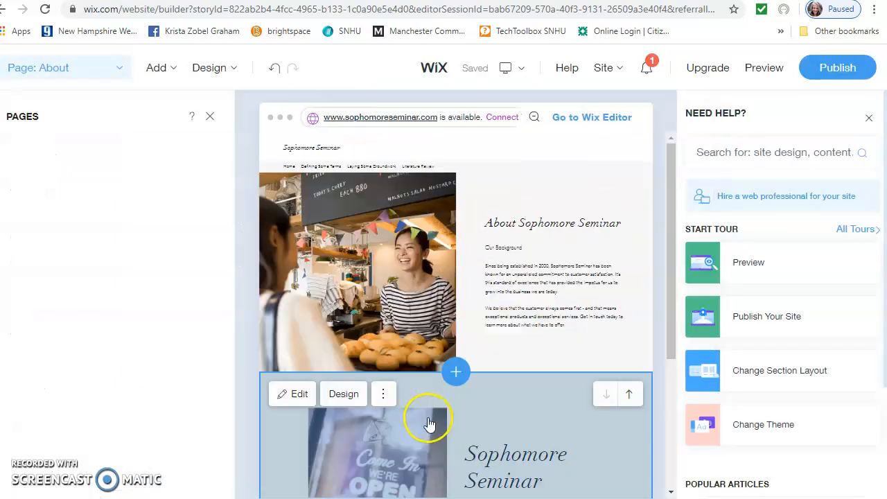
Add an About section below the Welcome section, using the "How We Got Our Start" layout with text beside an interior photo.
{"action": "scroll", "coordinate": [468, 409], "scroll_direction": "down", "scroll_amount": 3}
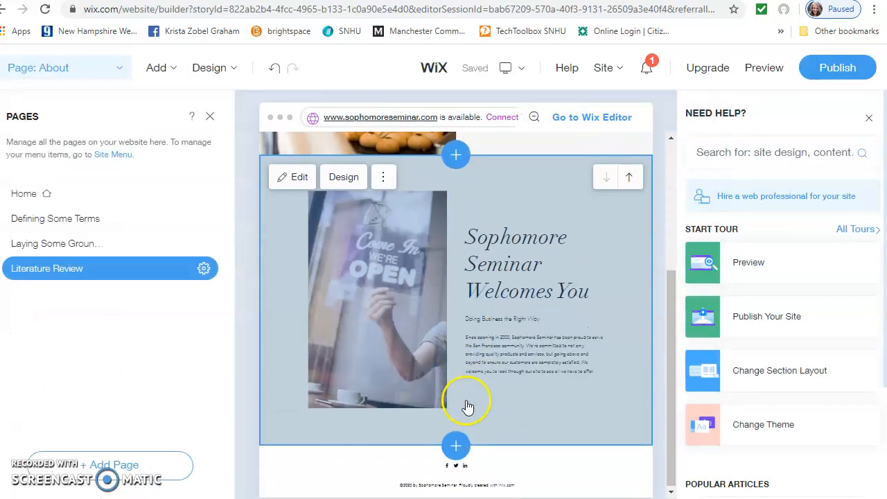
{"action": "left_click", "coordinate": [456, 443]}
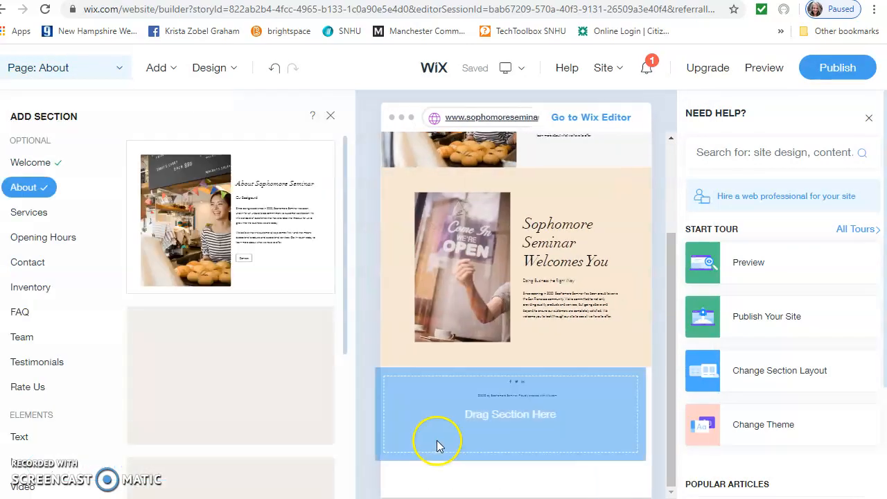
{"action": "scroll", "coordinate": [281, 356], "scroll_direction": "down", "scroll_amount": 2}
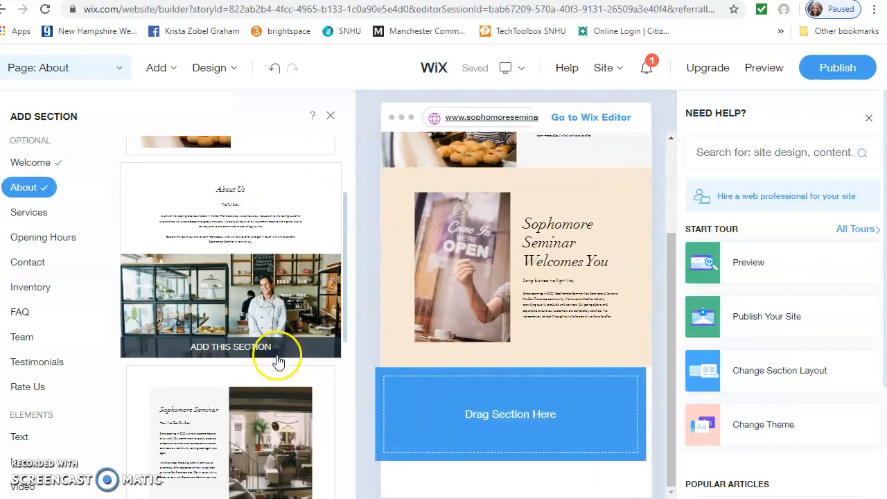
{"action": "left_click", "coordinate": [211, 431]}
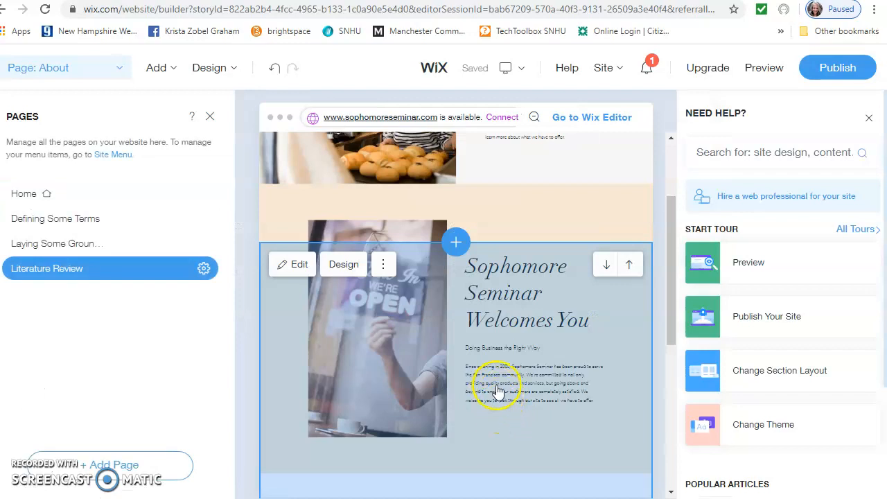
{"action": "scroll", "coordinate": [497, 388], "scroll_direction": "down", "scroll_amount": 2}
{"action": "scroll", "coordinate": [493, 343], "scroll_direction": "down", "scroll_amount": 2}
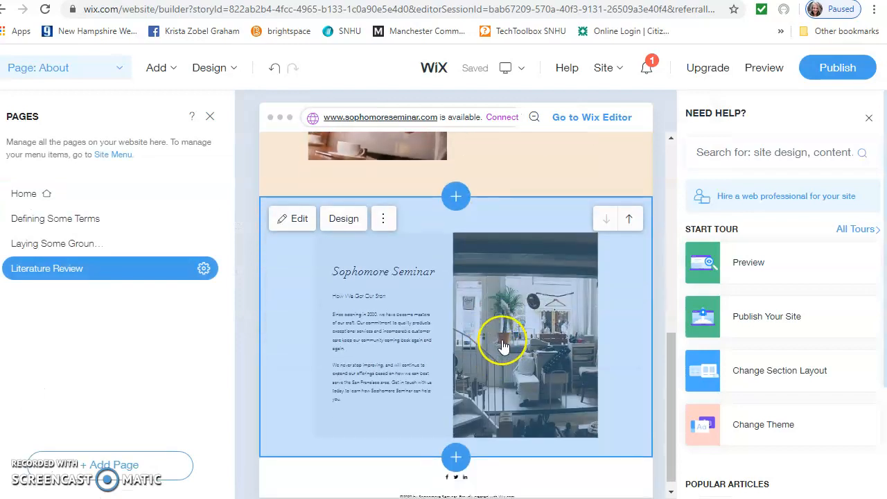
In the Literature Review page's first section, set the title to "Article 1" and the subtitle to "Author".
{"action": "scroll", "coordinate": [498, 346], "scroll_direction": "up", "scroll_amount": 3}
{"action": "scroll", "coordinate": [504, 351], "scroll_direction": "up", "scroll_amount": 4}
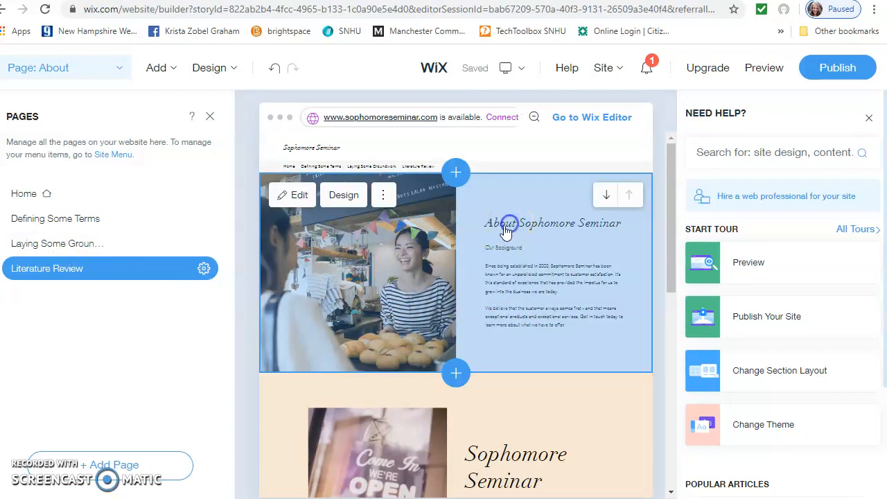
{"action": "left_click", "coordinate": [506, 231]}
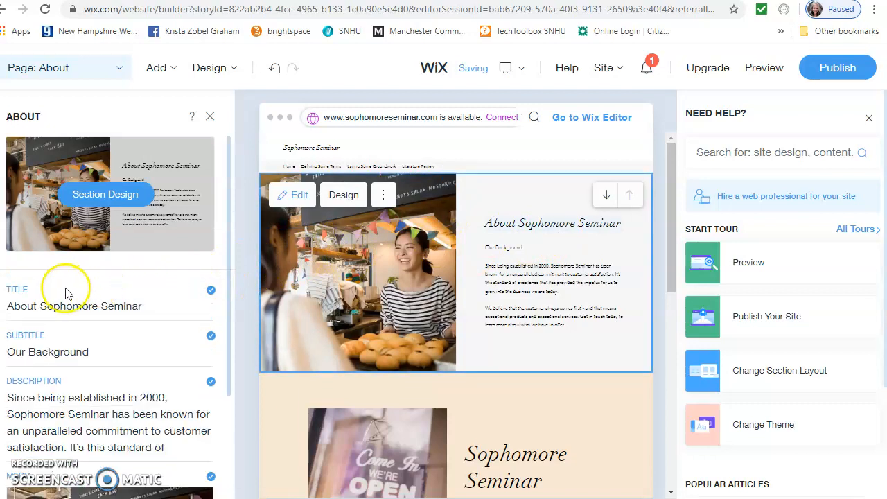
{"action": "left_click", "coordinate": [154, 303]}
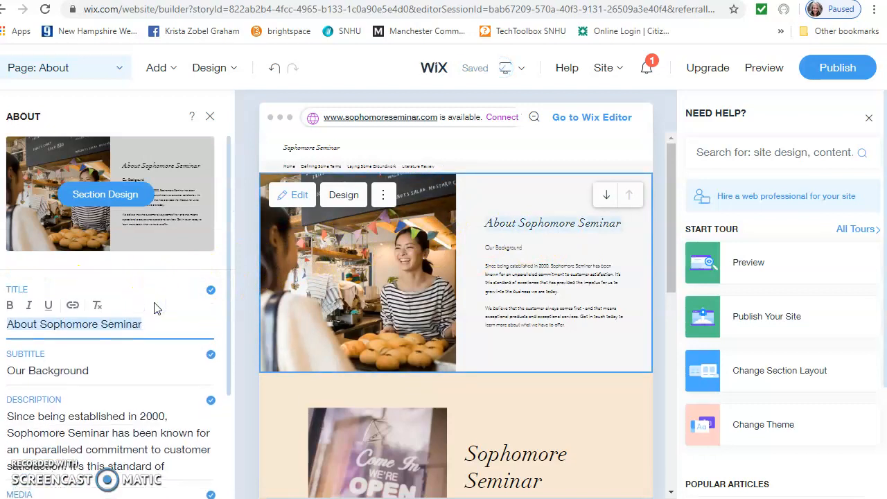
{"action": "type", "text": "Artib"}
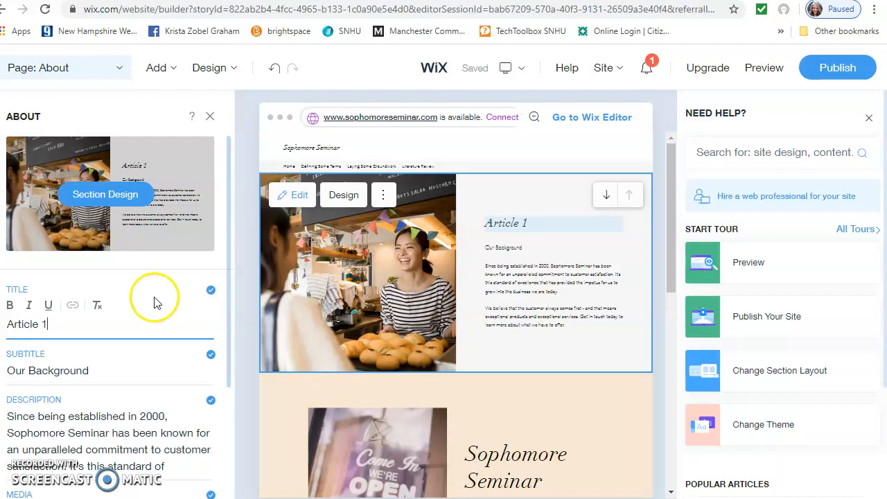
{"action": "left_click", "coordinate": [106, 364]}
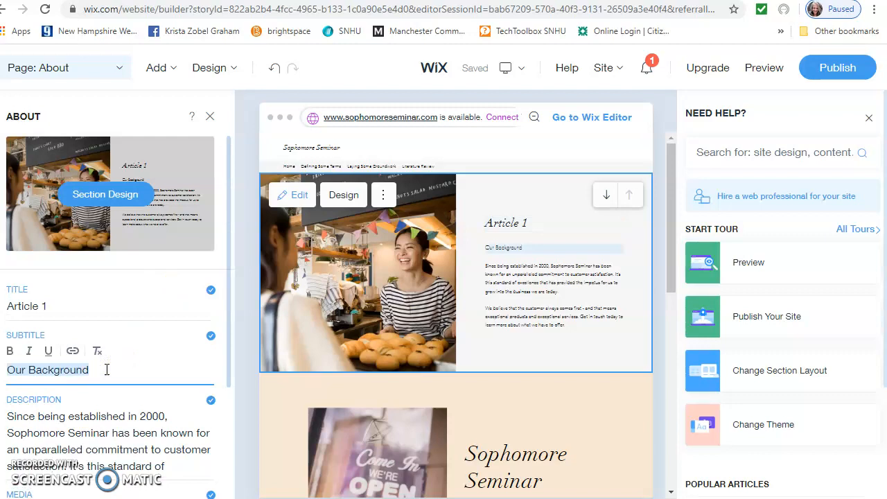
{"action": "type", "text": "Author"}
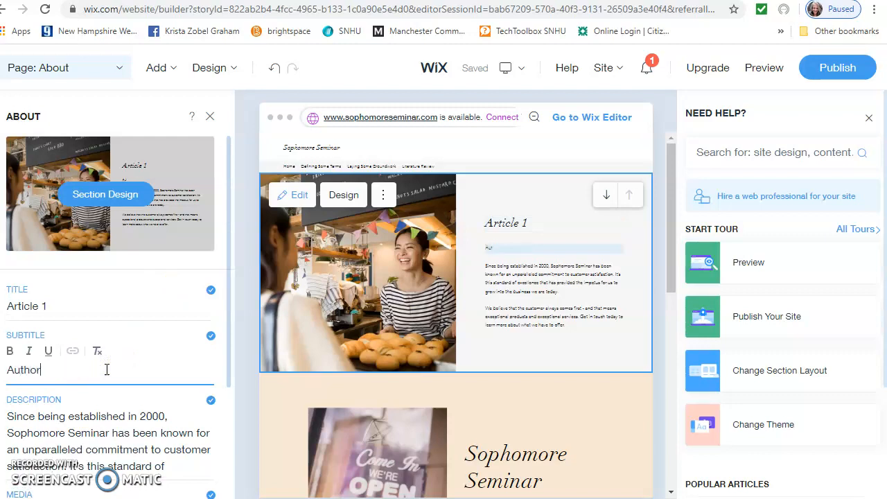
Replace the description of the Article 1 section with "Summary of article 1".
{"action": "left_click", "coordinate": [123, 433]}
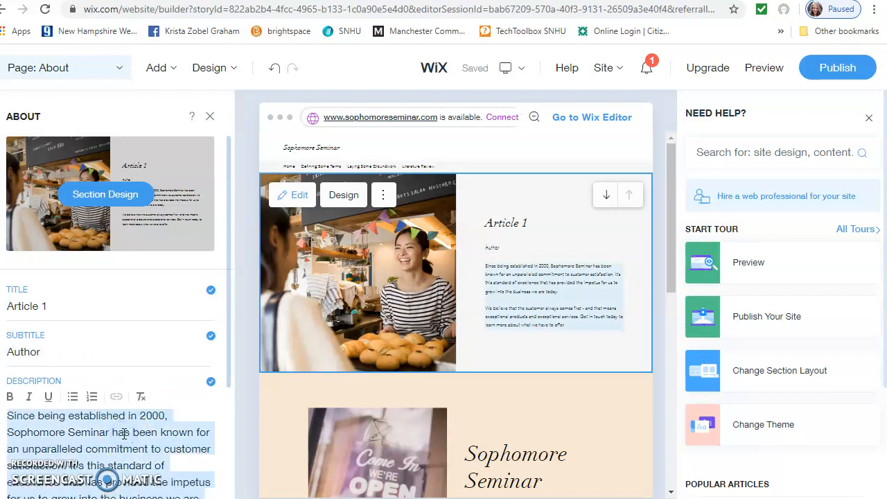
{"action": "type", "text": "Summary or a"}
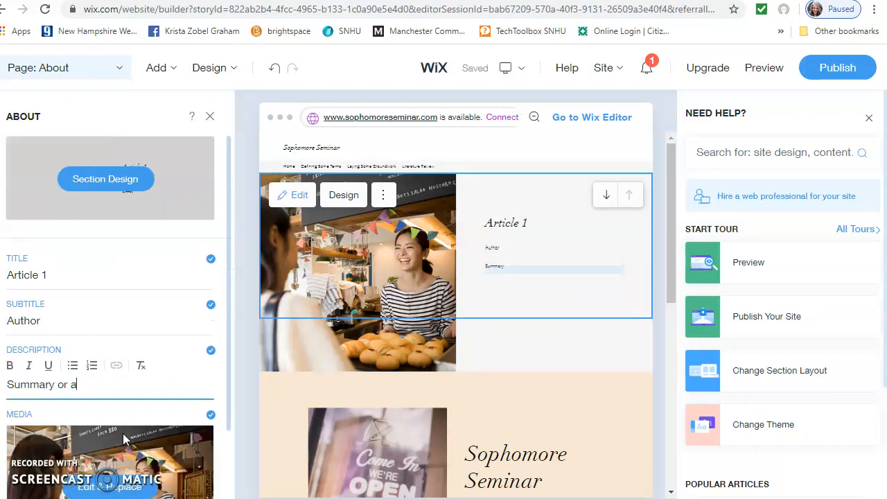
{"action": "type", "text": "r"}
{"action": "key", "text": "BackSpace"}
{"action": "key", "text": "BackSpace"}
{"action": "key", "text": "BackSpace"}
{"action": "key", "text": "BackSpace"}
{"action": "type", "text": "f artible"}
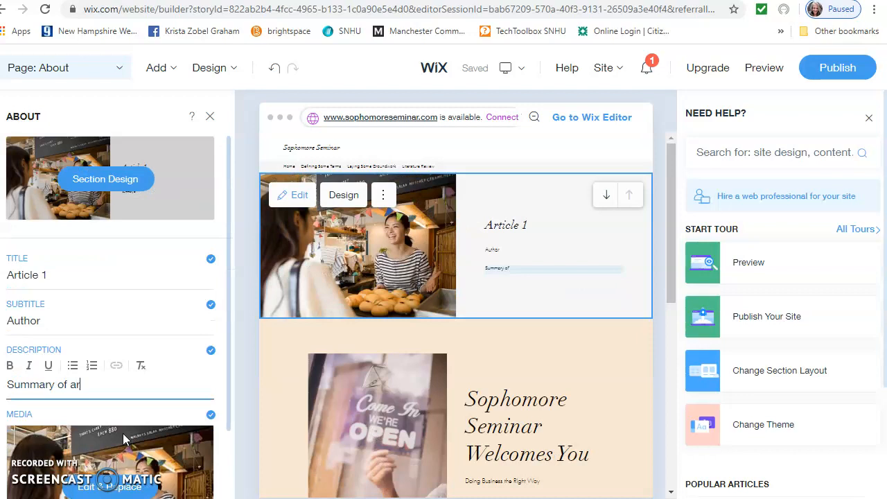
{"action": "key", "text": "BackSpace"}
{"action": "key", "text": "BackSpace"}
{"action": "key", "text": "BackSpace"}
{"action": "type", "text": "cle 1"}
{"action": "left_click", "coordinate": [125, 433]}
In the beige Welcome section, set the title to "Article 2Title" and the subtitle to "Author".
{"action": "left_click", "coordinate": [456, 420]}
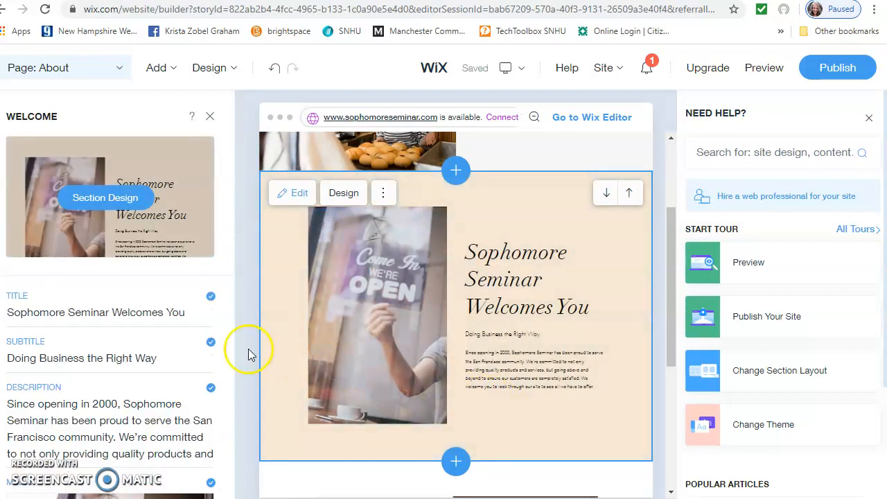
{"action": "left_click", "coordinate": [157, 313]}
{"action": "type", "text": "Ar"}
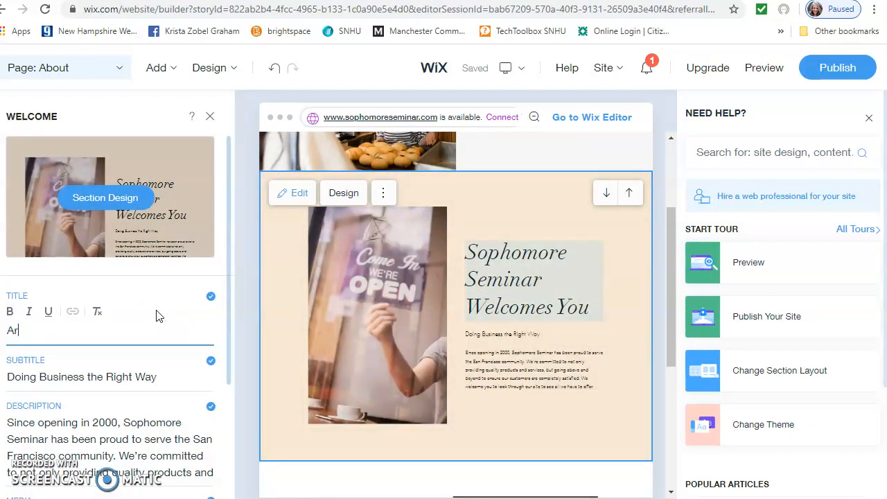
{"action": "type", "text": "ticle 2Title"}
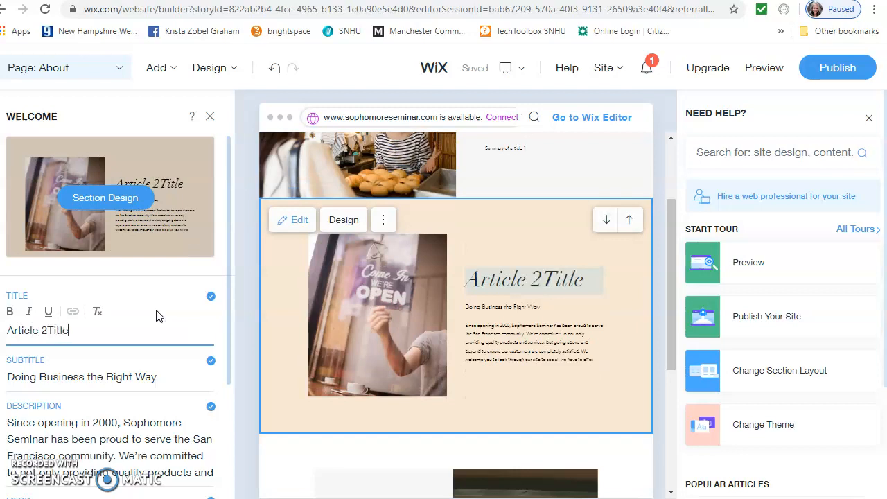
{"action": "left_click", "coordinate": [145, 375]}
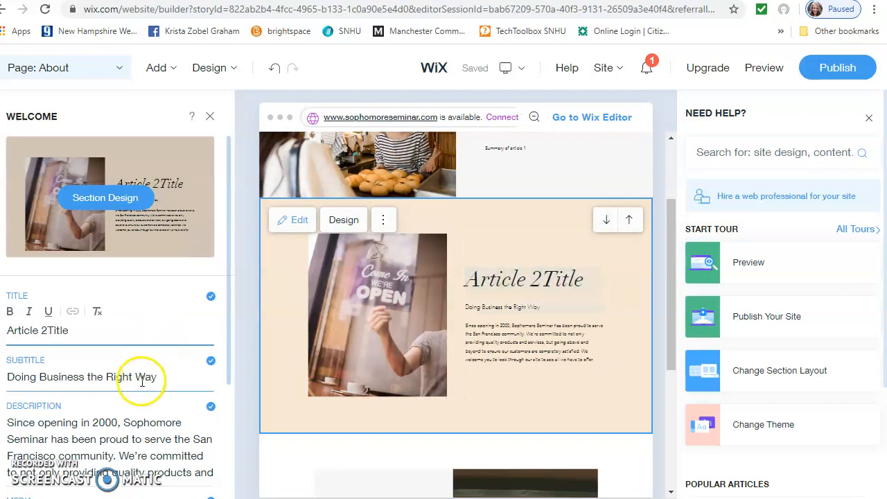
{"action": "type", "text": "Author"}
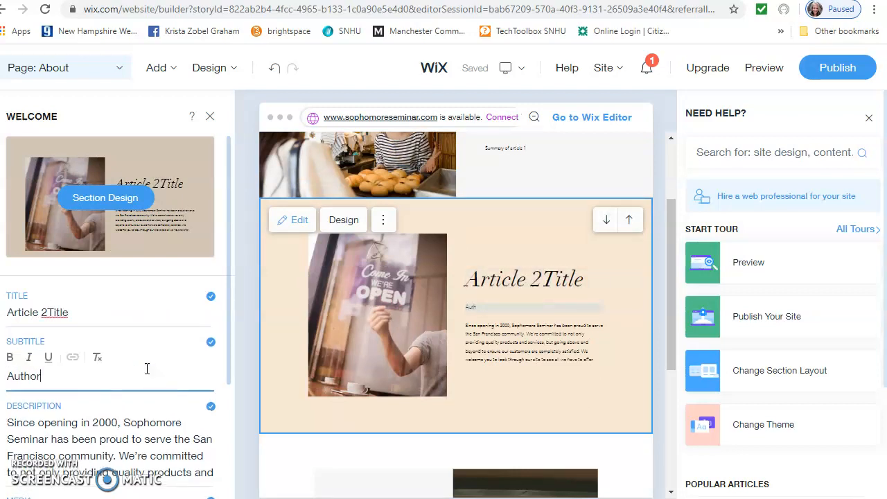
Replace the Welcome section's description with "Summary of 2".
{"action": "left_click", "coordinate": [114, 426]}
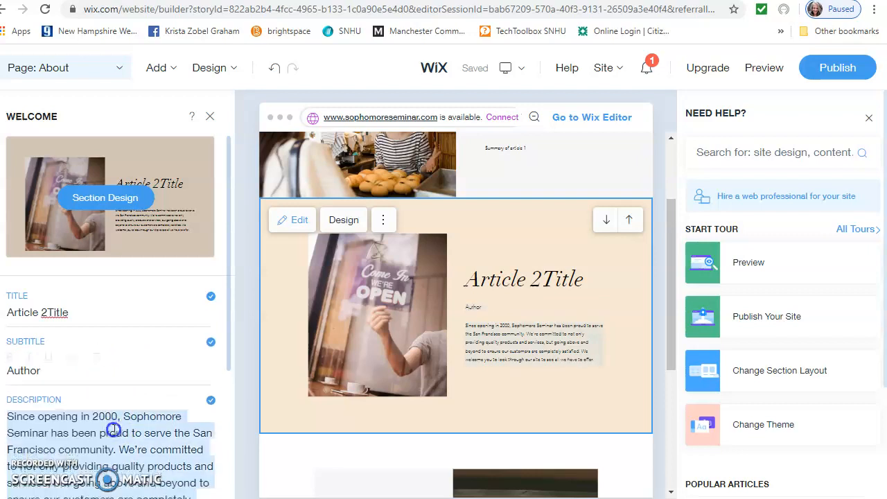
{"action": "type", "text": "Smm"}
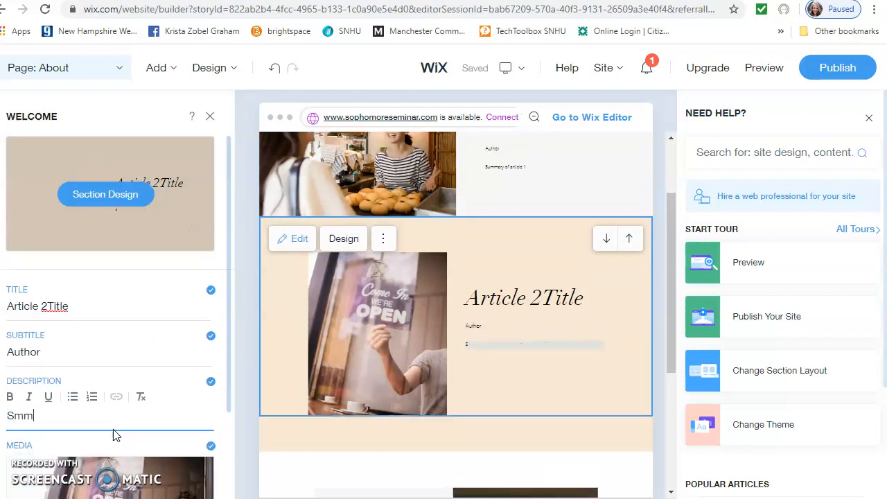
{"action": "key", "text": "BackSpace"}
{"action": "key", "text": "BackSpace"}
{"action": "type", "text": "uma"}
{"action": "key", "text": "BackSpace"}
{"action": "type", "text": "mary of 2"}
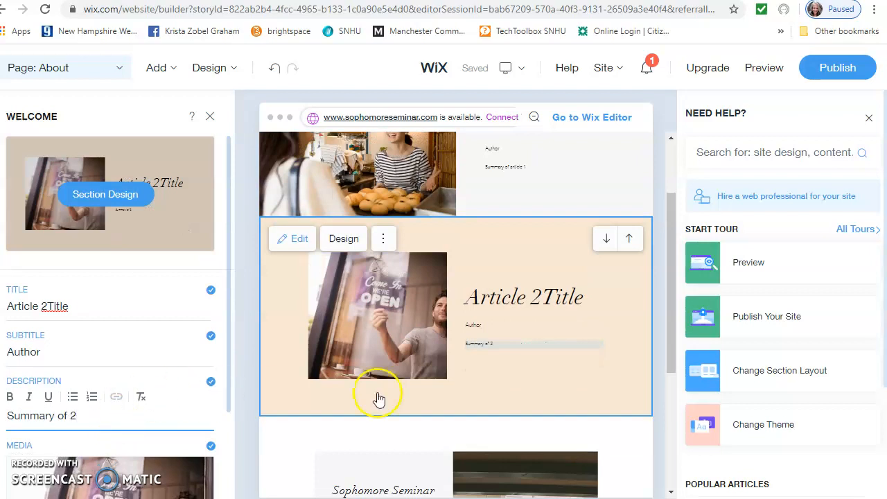
In the last About section with the interior photo, set the title to "Article 3 Title" and the subtitle to "Author".
{"action": "scroll", "coordinate": [444, 402], "scroll_direction": "down", "scroll_amount": 3}
{"action": "left_click", "coordinate": [406, 416]}
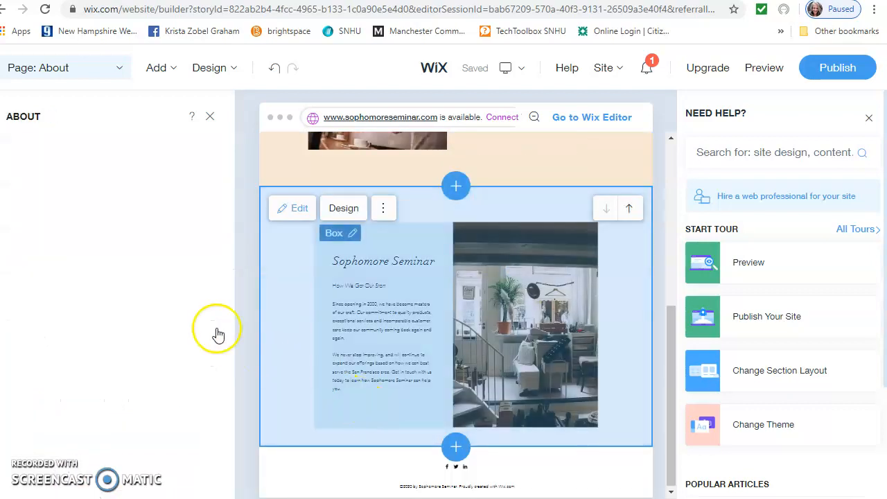
{"action": "left_click", "coordinate": [92, 306]}
{"action": "type", "text": "Arti"}
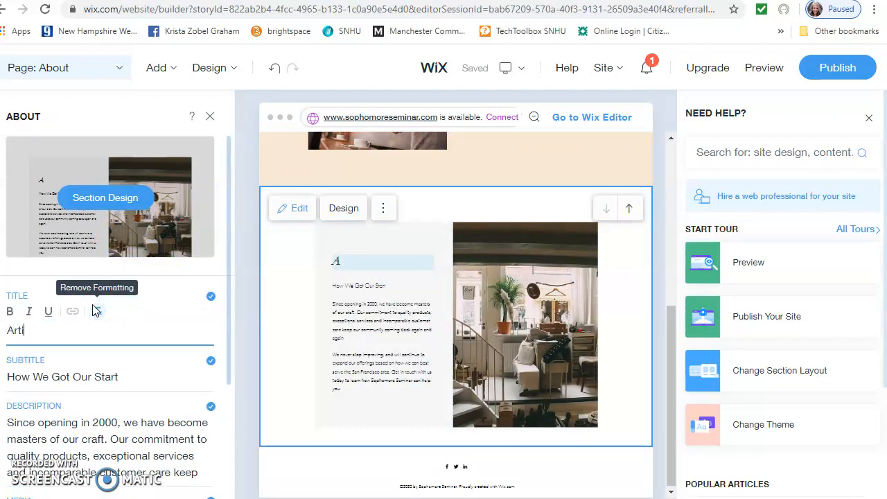
{"action": "type", "text": "cle 3 Title"}
{"action": "left_click", "coordinate": [132, 370]}
{"action": "type", "text": "Author"}
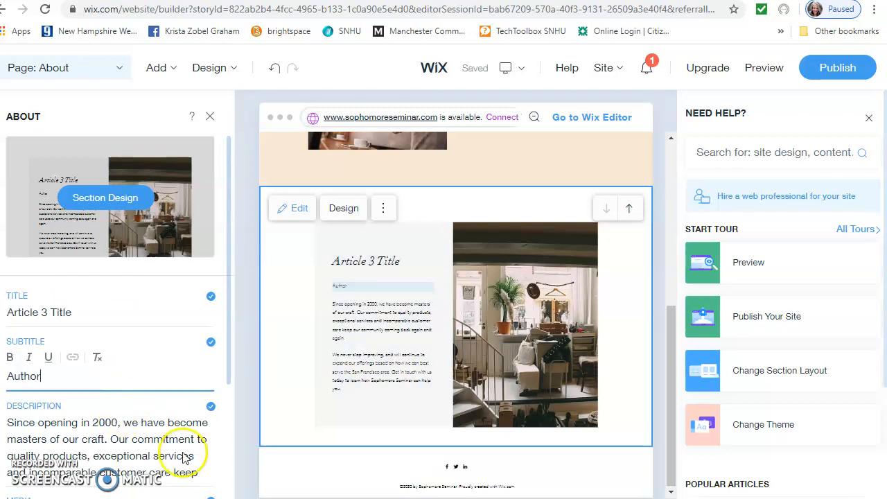
Replace the description of the Article 3 section with "Summary".
{"action": "left_click", "coordinate": [161, 456]}
{"action": "type", "text": "Summ"}
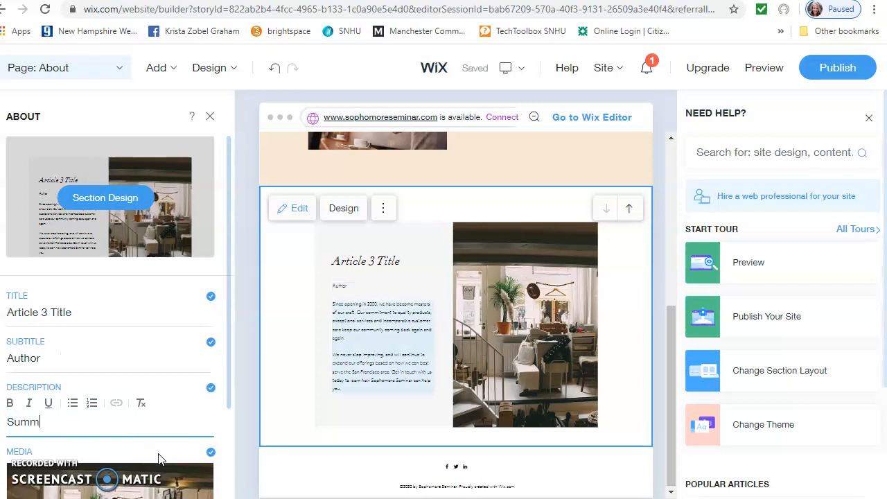
{"action": "type", "text": "ary"}
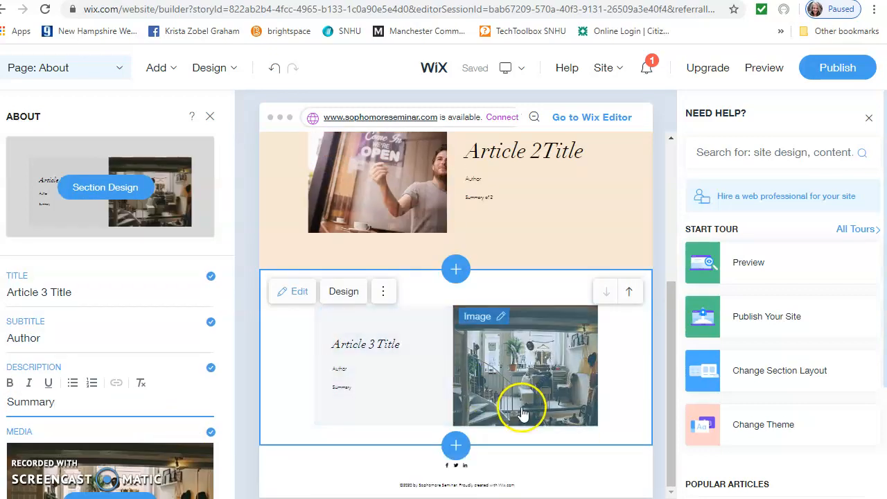
Switch from the Literature Review page to the site's Home page for editing.
{"action": "scroll", "coordinate": [531, 425], "scroll_direction": "up", "scroll_amount": 3}
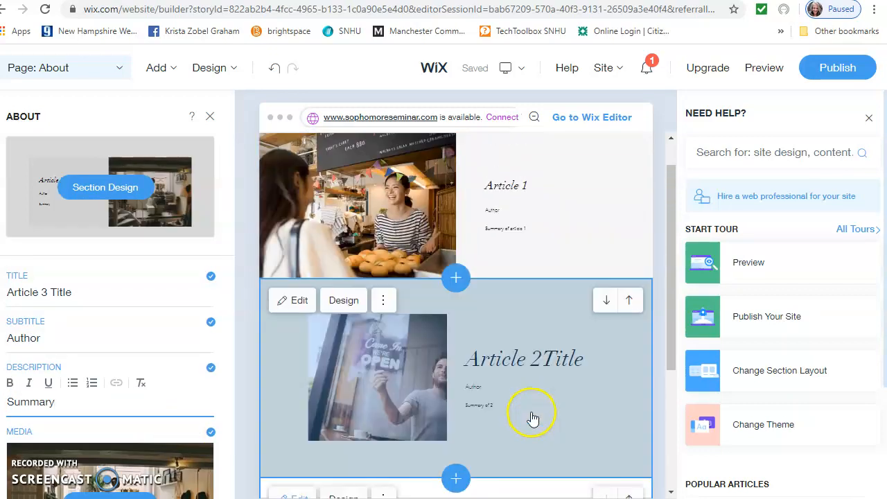
{"action": "scroll", "coordinate": [532, 418], "scroll_direction": "up", "scroll_amount": 1}
{"action": "left_click", "coordinate": [382, 195]}
{"action": "left_click", "coordinate": [350, 166]}
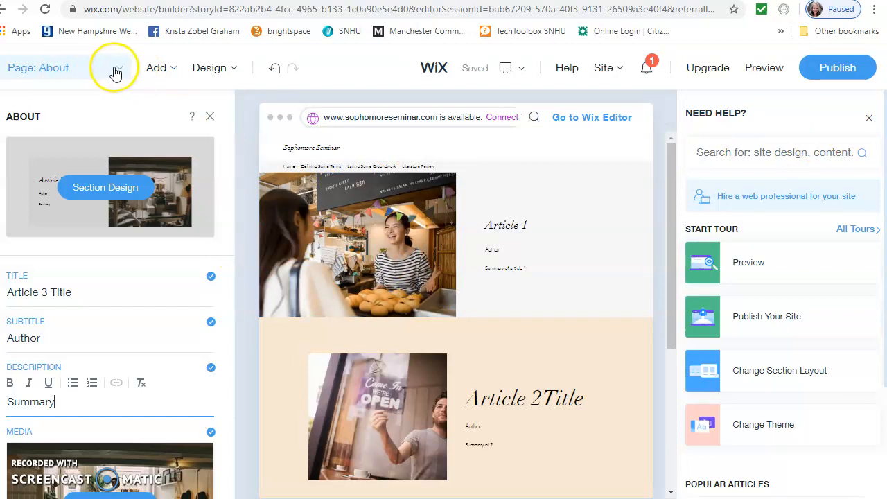
{"action": "left_click", "coordinate": [114, 70]}
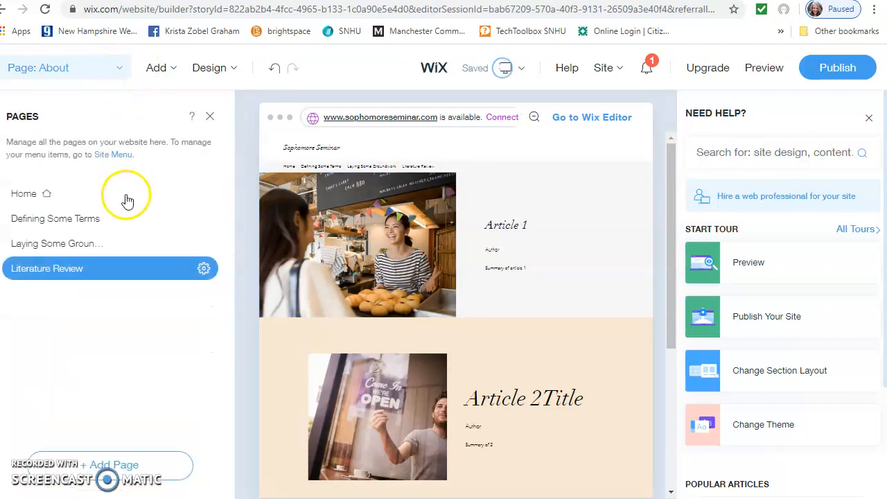
{"action": "left_click", "coordinate": [25, 195]}
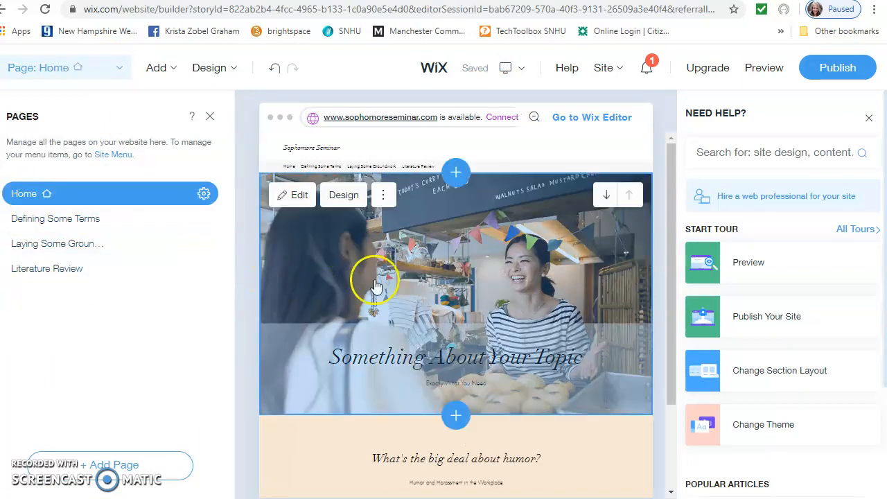
Preview the site, look through the Defining Some Terms, Laying Some Groundwork and Literature Review pages, dismiss the editor tip and return to editing.
{"action": "left_click", "coordinate": [776, 75]}
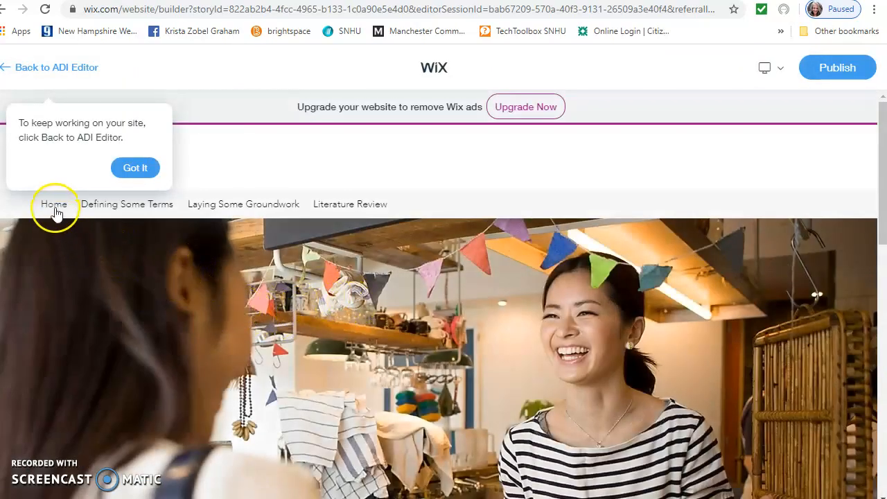
{"action": "left_click", "coordinate": [128, 211]}
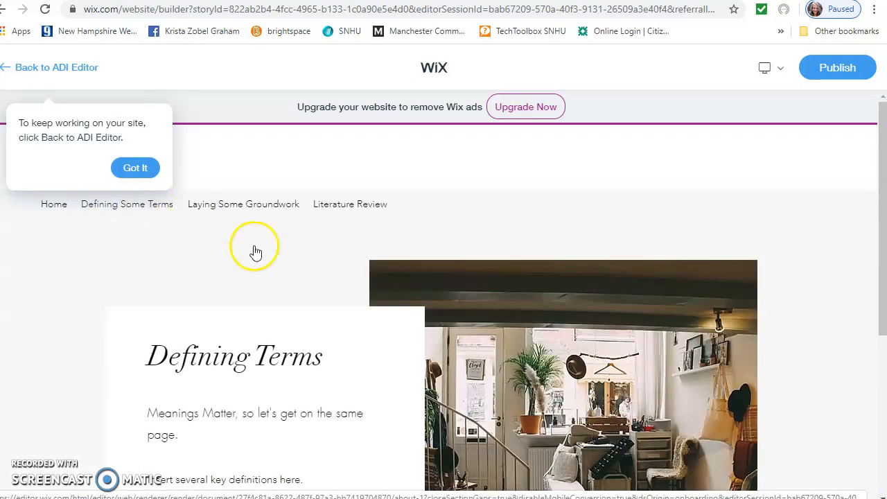
{"action": "scroll", "coordinate": [299, 293], "scroll_direction": "down", "scroll_amount": 3}
{"action": "scroll", "coordinate": [297, 291], "scroll_direction": "up", "scroll_amount": 3}
{"action": "left_click", "coordinate": [248, 209]}
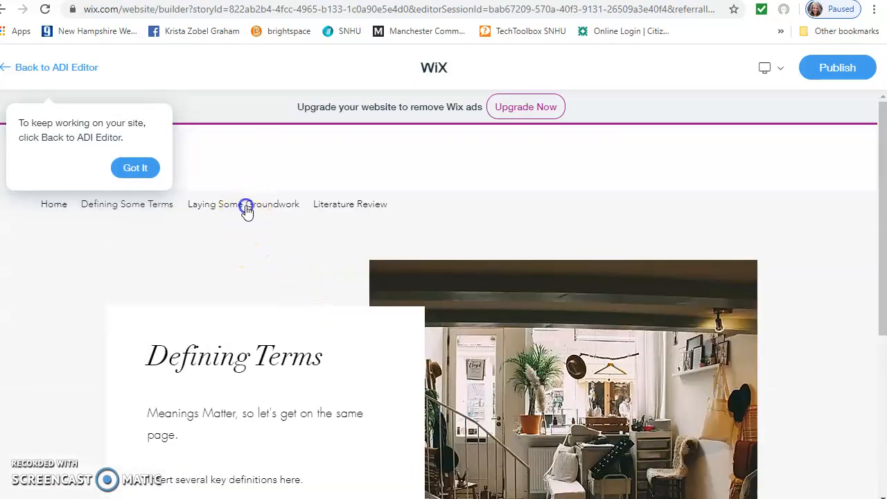
{"action": "scroll", "coordinate": [297, 297], "scroll_direction": "down", "scroll_amount": 3}
{"action": "scroll", "coordinate": [298, 299], "scroll_direction": "up", "scroll_amount": 3}
{"action": "left_click", "coordinate": [348, 204]}
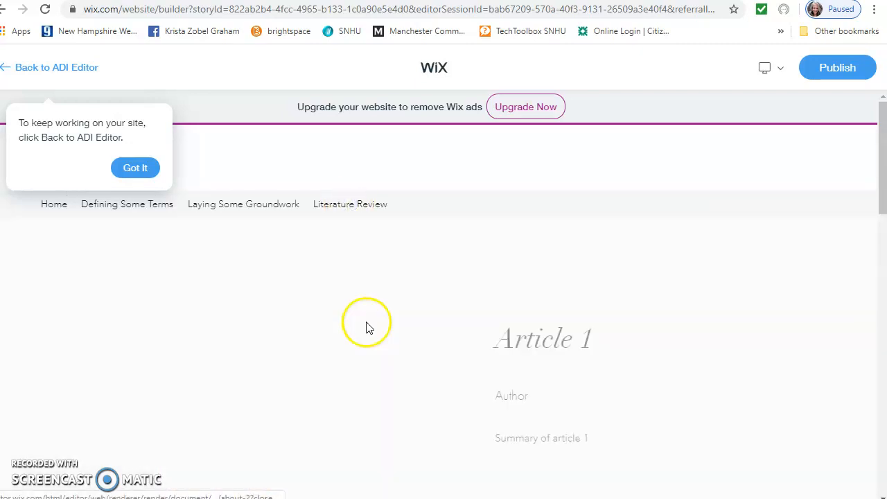
{"action": "scroll", "coordinate": [364, 322], "scroll_direction": "down", "scroll_amount": 3}
{"action": "scroll", "coordinate": [364, 322], "scroll_direction": "up", "scroll_amount": 2}
{"action": "scroll", "coordinate": [364, 319], "scroll_direction": "up", "scroll_amount": 1}
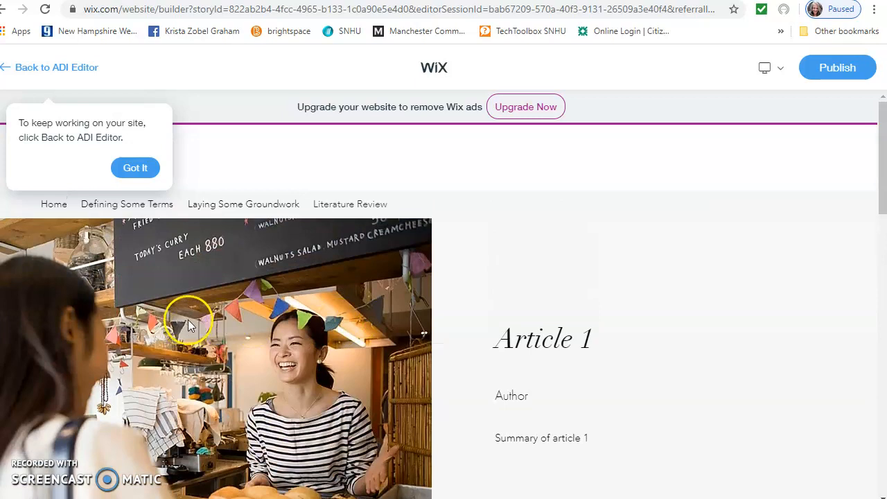
{"action": "left_click", "coordinate": [147, 170]}
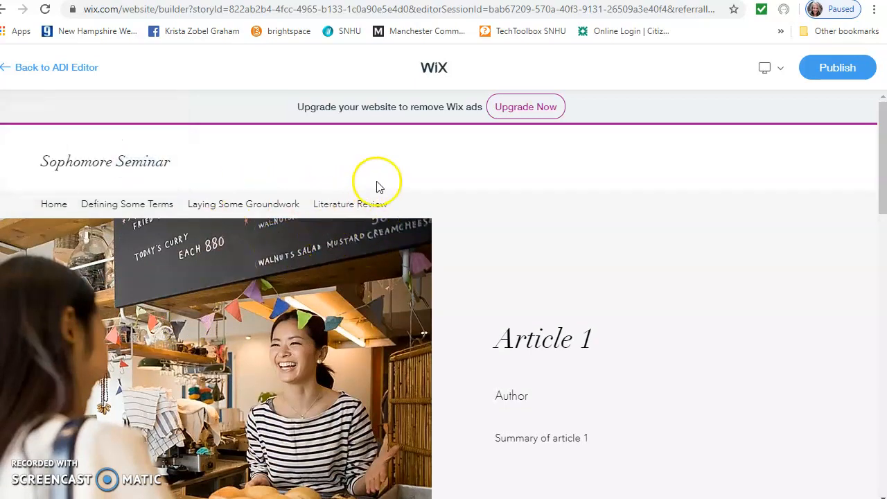
{"action": "left_click", "coordinate": [91, 73]}
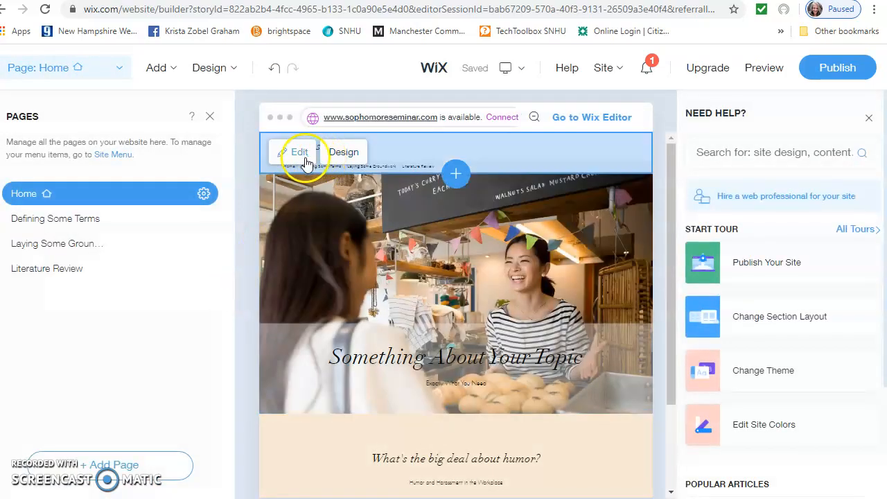
Start adding a new page and look through the Contact and Inventory page templates and the other template categories.
{"action": "mouse_move", "coordinate": [170, 80]}
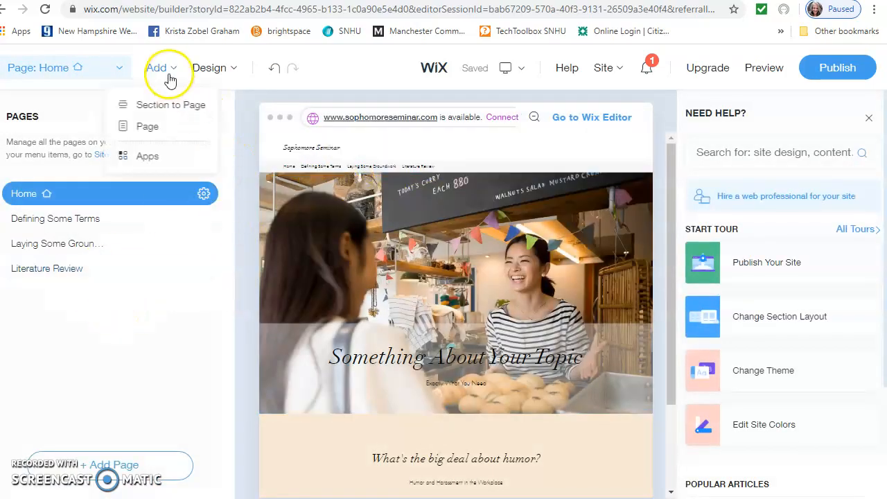
{"action": "left_click", "coordinate": [156, 128]}
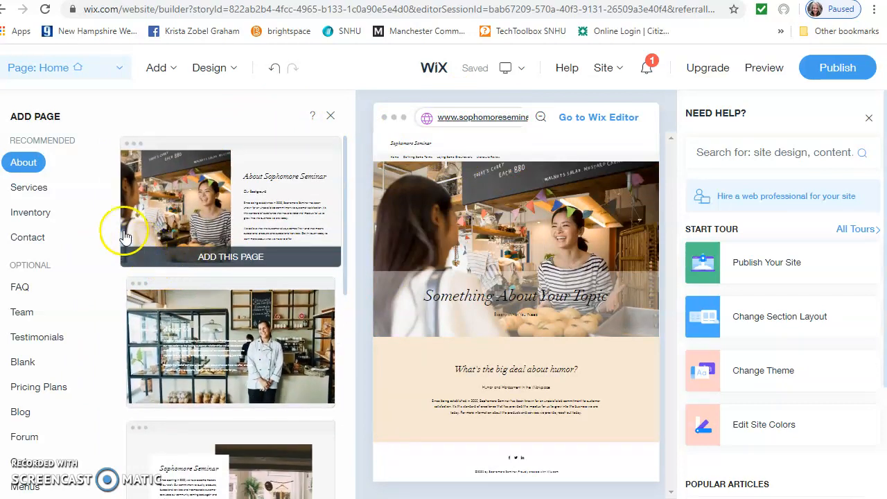
{"action": "mouse_move", "coordinate": [228, 353]}
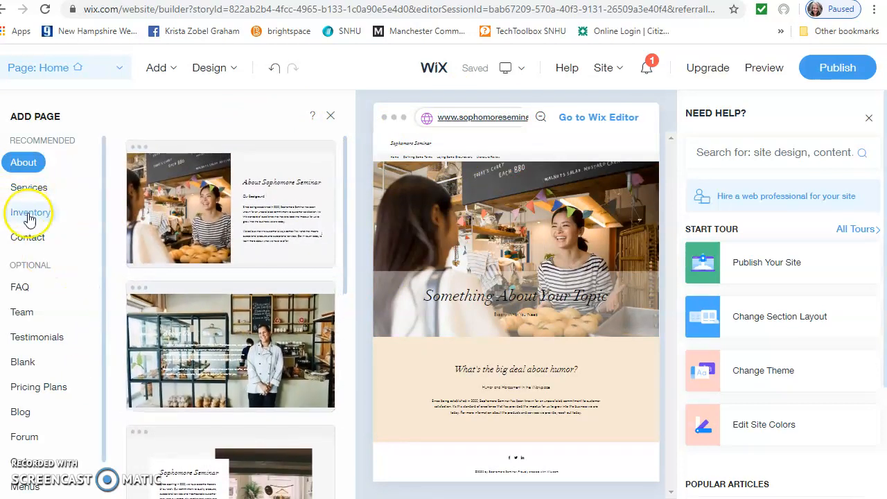
{"action": "left_click", "coordinate": [34, 238]}
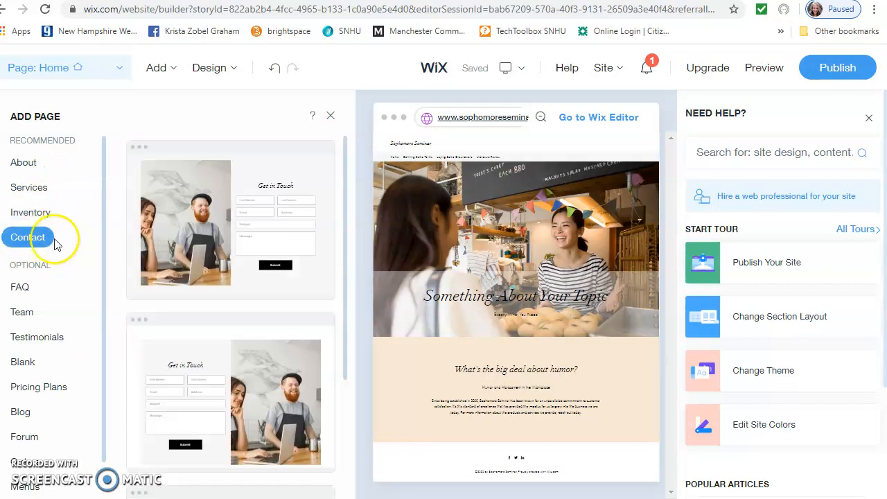
{"action": "left_click", "coordinate": [36, 212]}
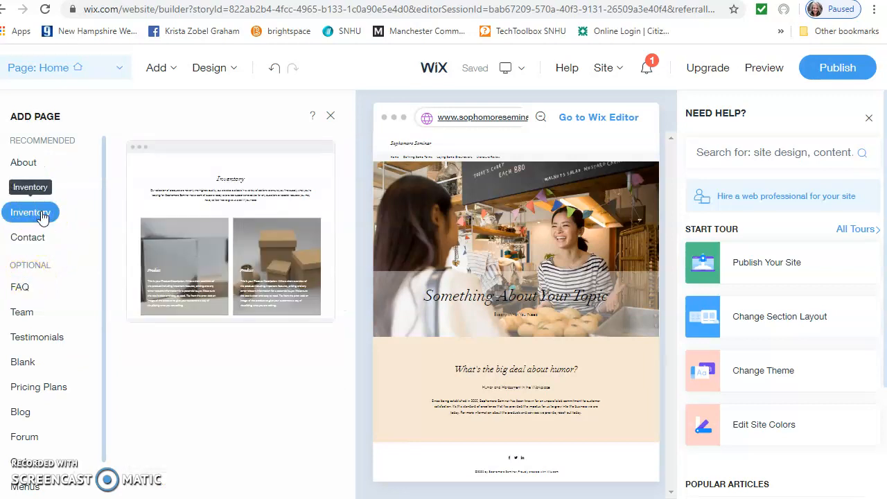
{"action": "left_click", "coordinate": [34, 188]}
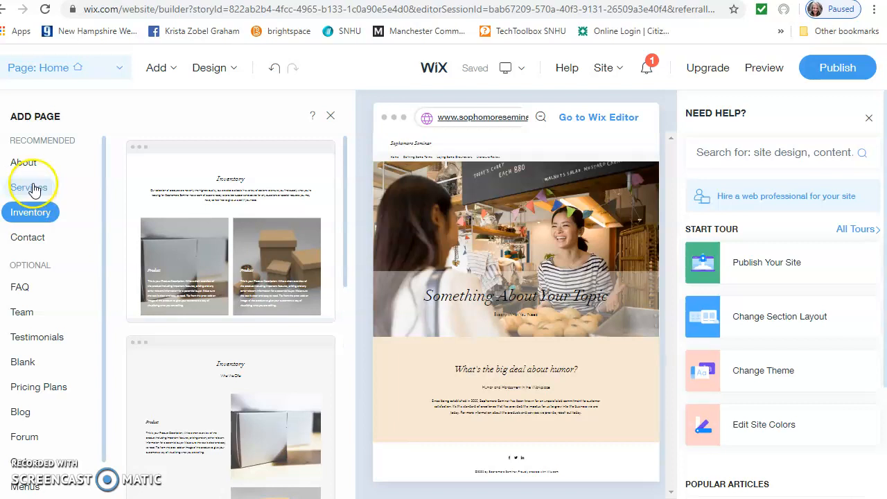
{"action": "scroll", "coordinate": [33, 201], "scroll_direction": "down", "scroll_amount": 1}
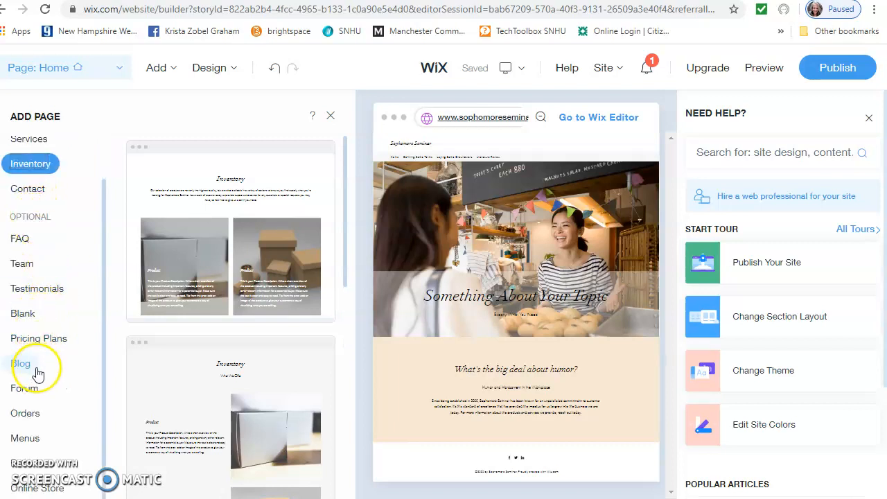
{"action": "scroll", "coordinate": [41, 365], "scroll_direction": "up", "scroll_amount": 1}
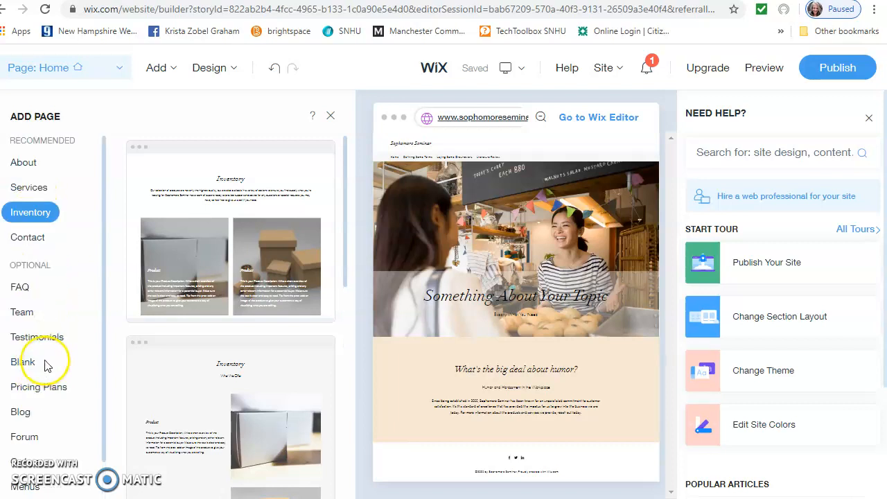
Add the About page template that has a street-crossing video above the "About Us" text.
{"action": "left_click", "coordinate": [28, 164]}
{"action": "scroll", "coordinate": [243, 293], "scroll_direction": "down", "scroll_amount": 5}
{"action": "scroll", "coordinate": [267, 336], "scroll_direction": "down", "scroll_amount": 2}
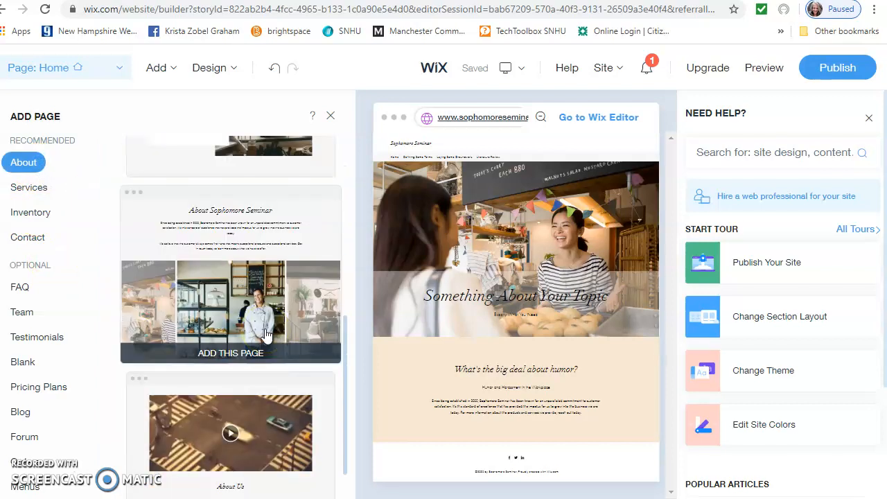
{"action": "left_click", "coordinate": [258, 391]}
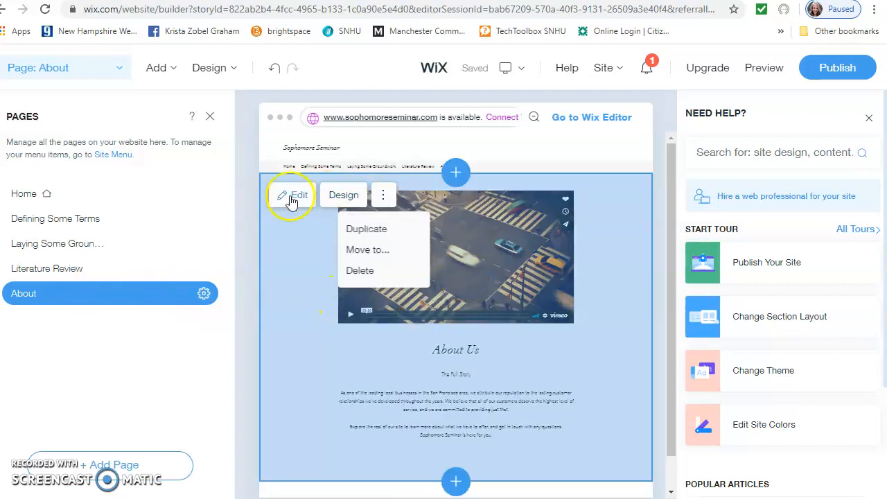
{"action": "left_click", "coordinate": [291, 196]}
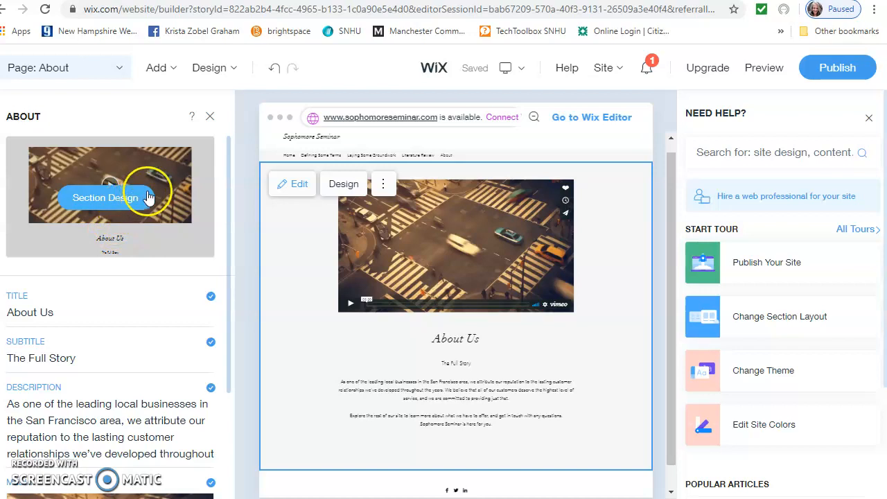
{"action": "scroll", "coordinate": [136, 270], "scroll_direction": "down", "scroll_amount": 1}
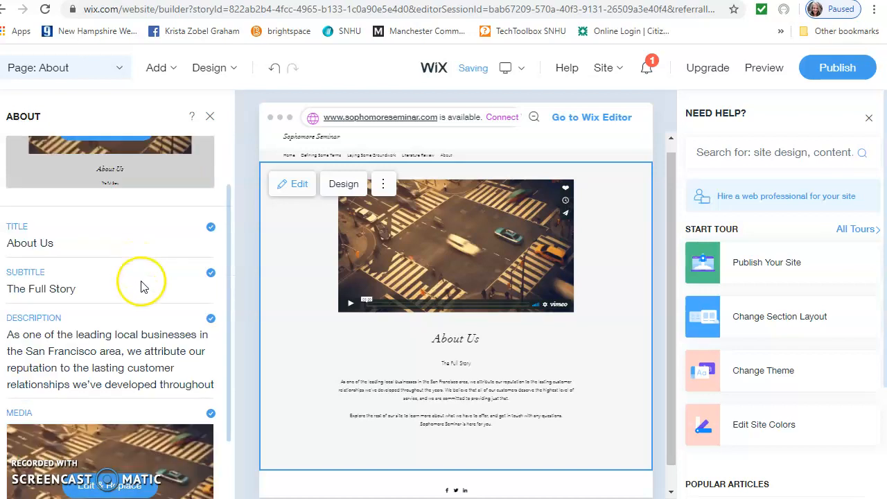
{"action": "scroll", "coordinate": [145, 331], "scroll_direction": "down", "scroll_amount": 1}
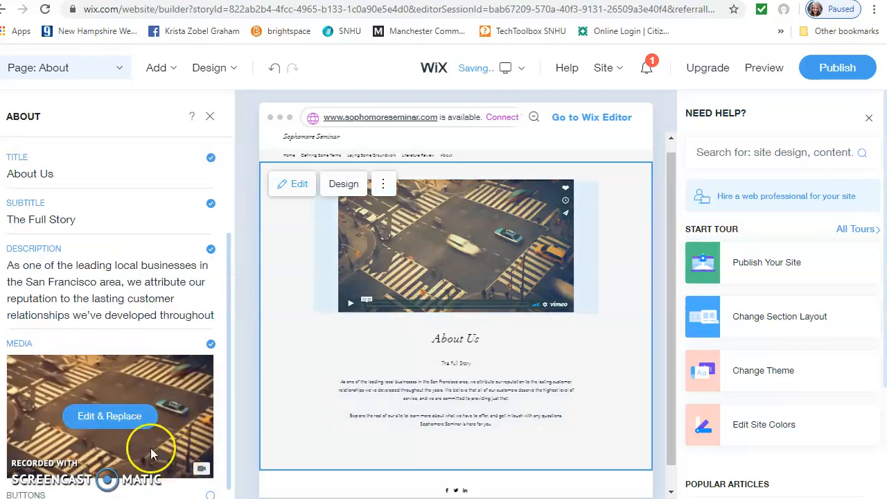
{"action": "left_click", "coordinate": [132, 418]}
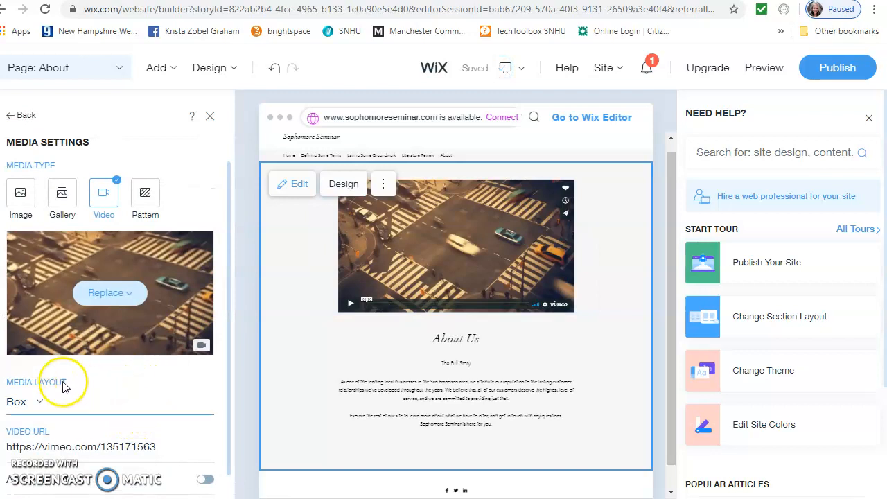
{"action": "left_click", "coordinate": [182, 444]}
{"action": "key", "text": "ctrl+a"}
{"action": "key", "text": "BackSpace"}
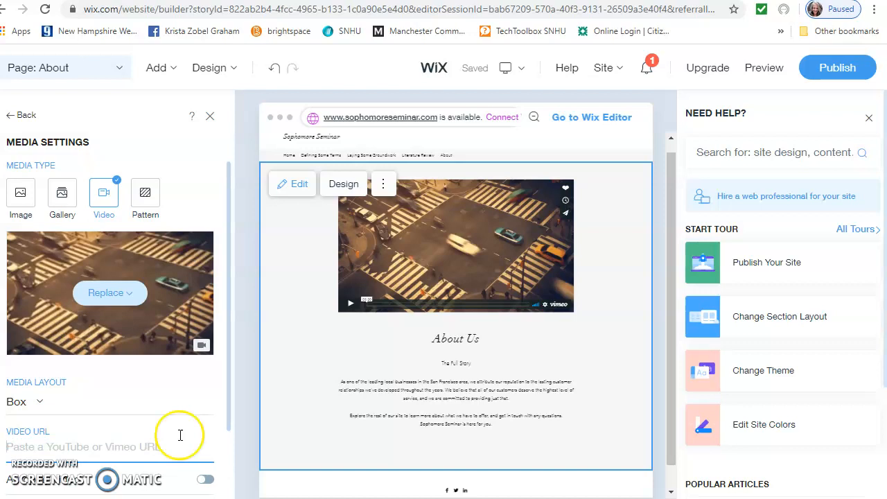
{"action": "type", "text": "https://vimeo.com/200660389"}
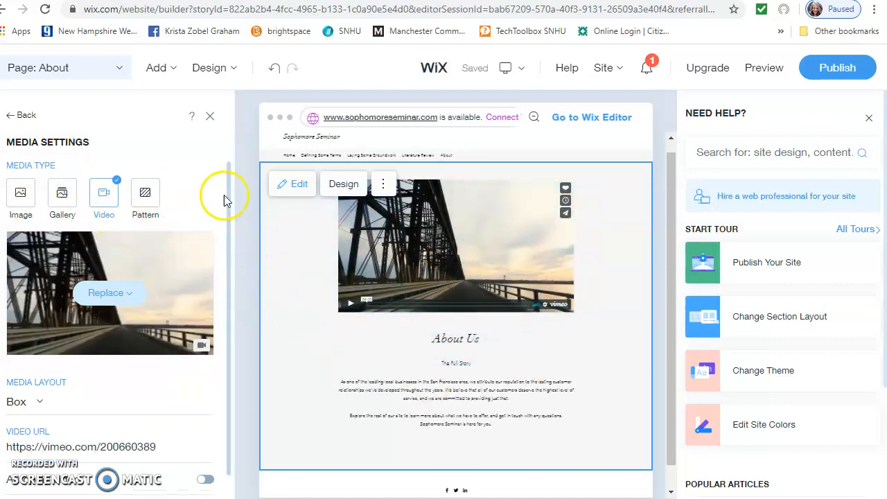
Change the section title to "Take a Survey" and hide the section's media and description.
{"action": "left_click", "coordinate": [482, 349]}
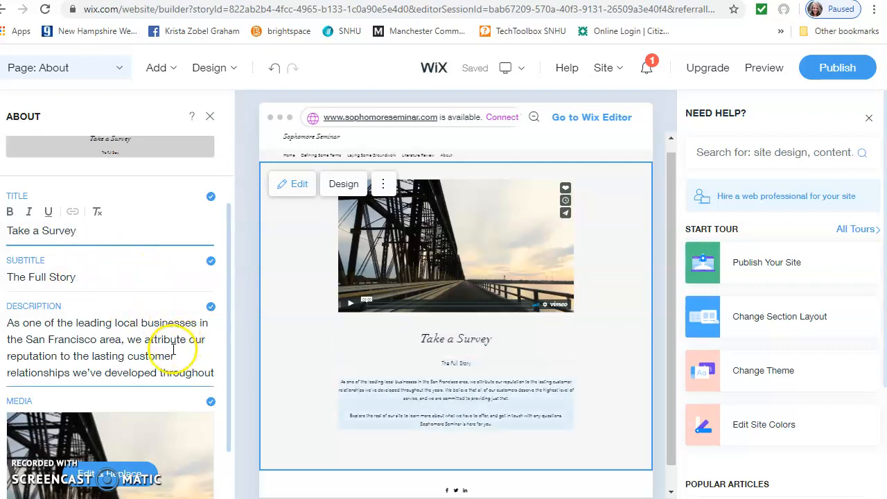
{"action": "scroll", "coordinate": [148, 406], "scroll_direction": "down", "scroll_amount": 2}
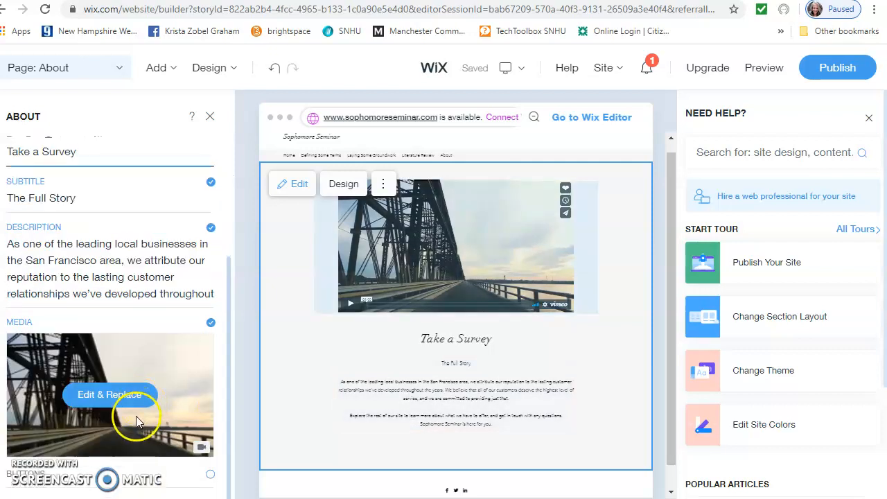
{"action": "left_click", "coordinate": [210, 323]}
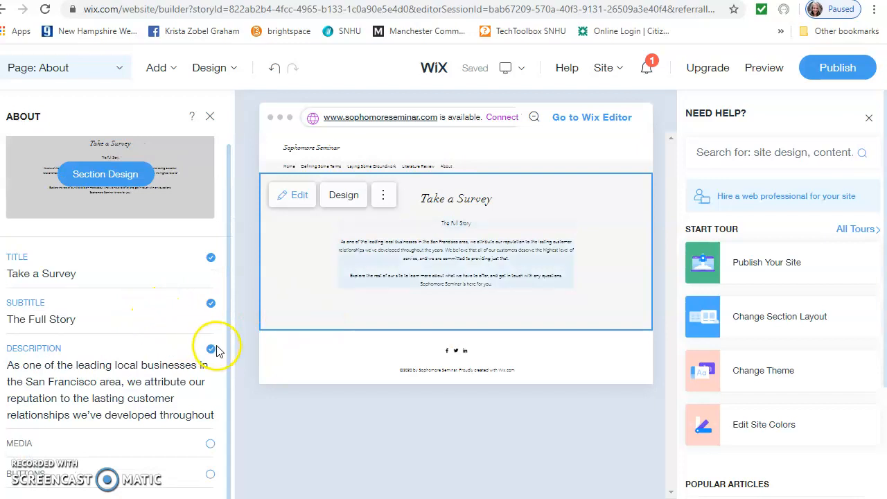
{"action": "left_click", "coordinate": [211, 352]}
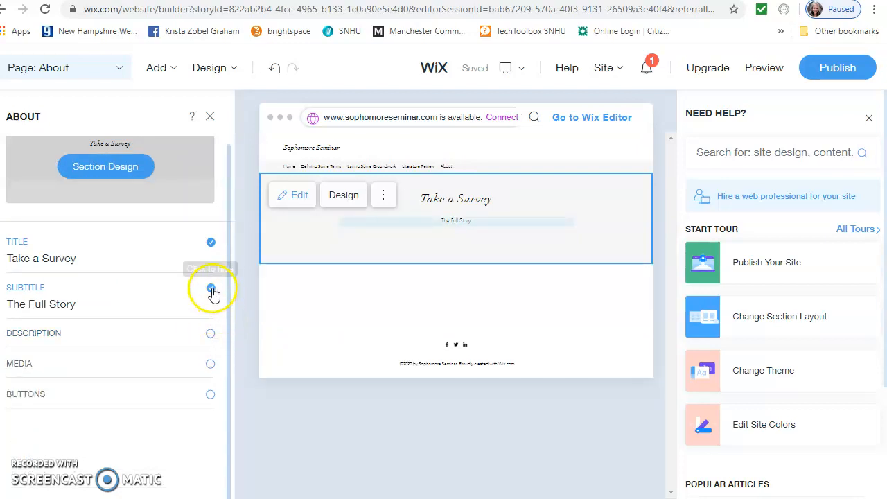
Enable buttons in the Take a Survey section, add a second button, and open the link settings of the first one.
{"action": "left_click", "coordinate": [209, 394]}
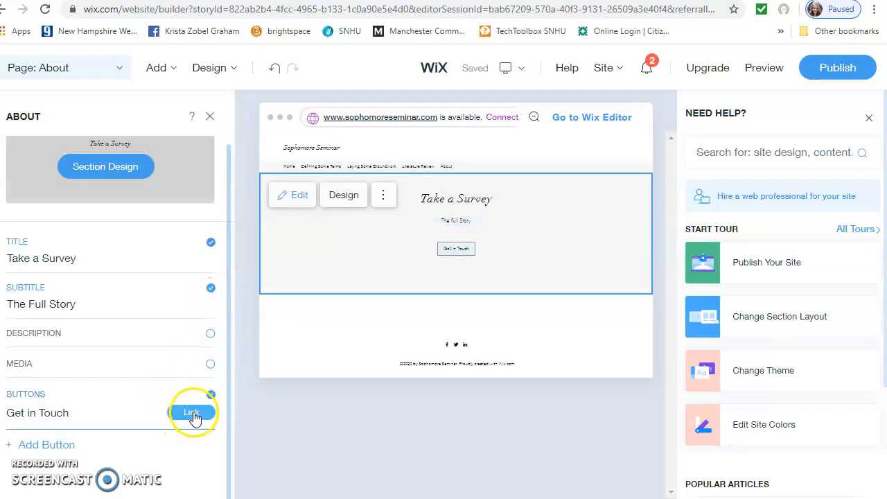
{"action": "left_click", "coordinate": [49, 445]}
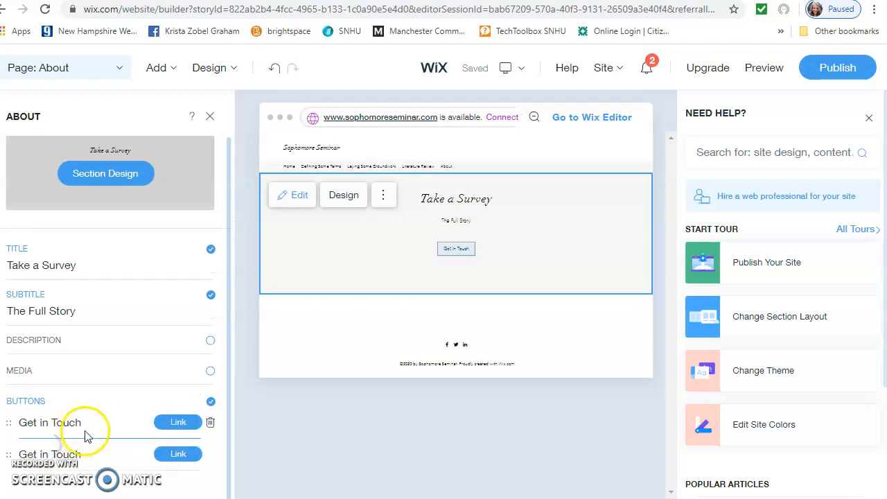
{"action": "left_click", "coordinate": [211, 401]}
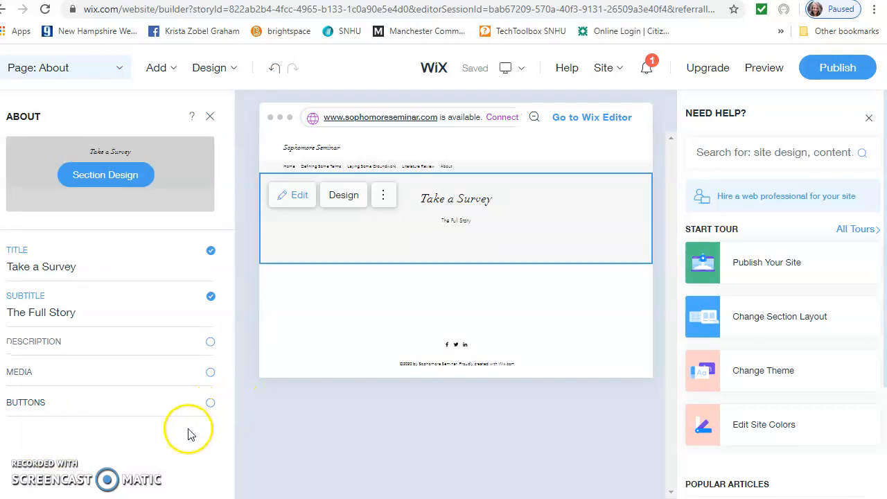
{"action": "left_click", "coordinate": [211, 405]}
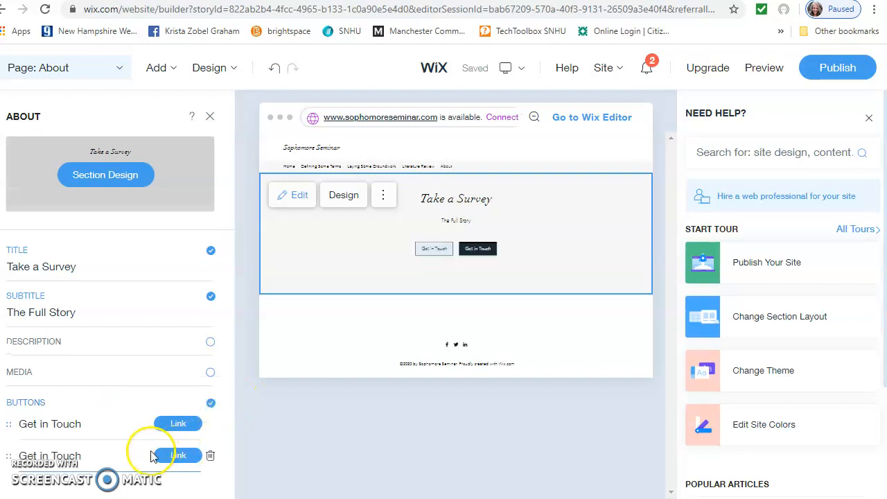
{"action": "left_click", "coordinate": [179, 424]}
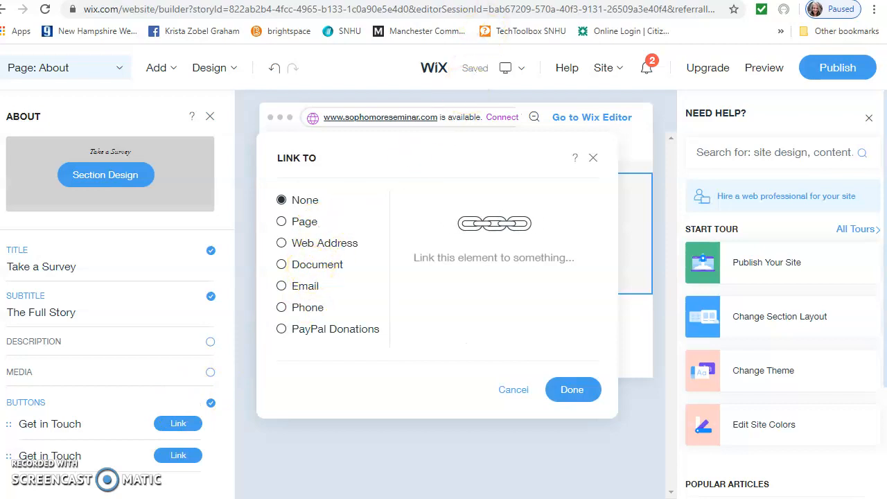
In a new browser tab, go to Google Forms by way of Google Docs and open the recent "Untitled form".
{"action": "key", "text": "ctrl+t"}
{"action": "left_click", "coordinate": [834, 63]}
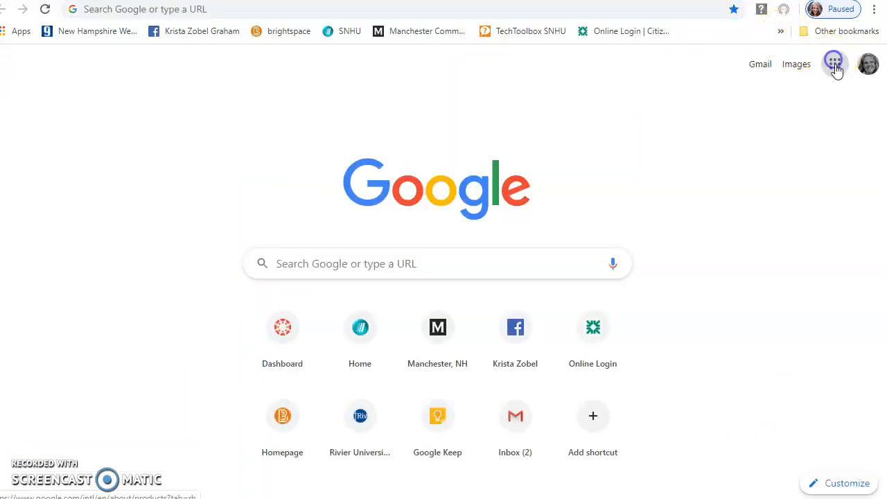
{"action": "scroll", "coordinate": [816, 270], "scroll_direction": "down", "scroll_amount": 1}
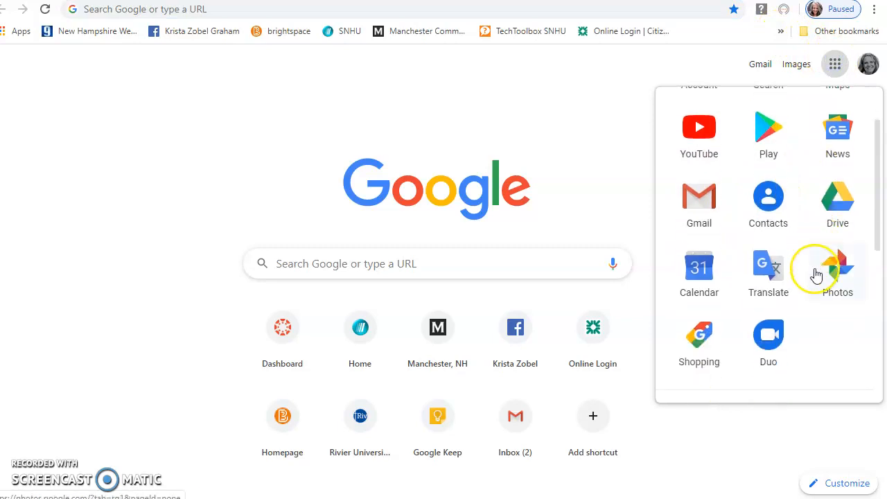
{"action": "scroll", "coordinate": [810, 291], "scroll_direction": "down", "scroll_amount": 1}
{"action": "scroll", "coordinate": [769, 311], "scroll_direction": "down", "scroll_amount": 1}
{"action": "left_click", "coordinate": [770, 324]}
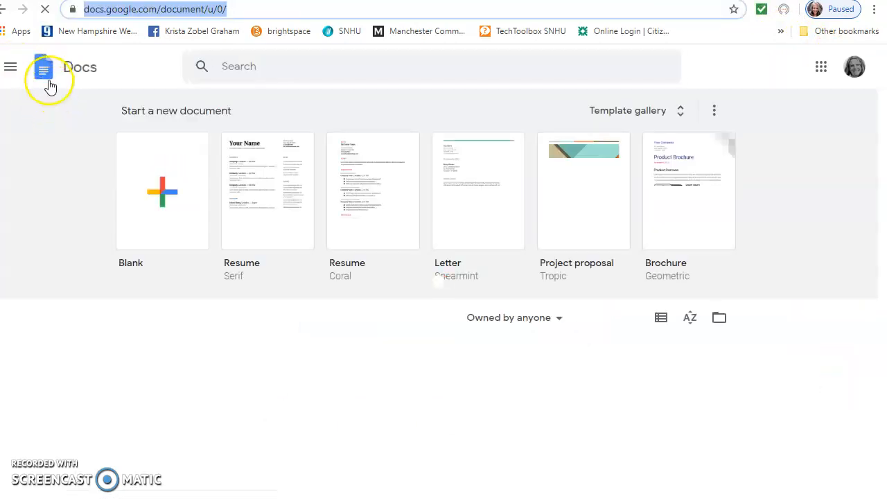
{"action": "left_click", "coordinate": [12, 68]}
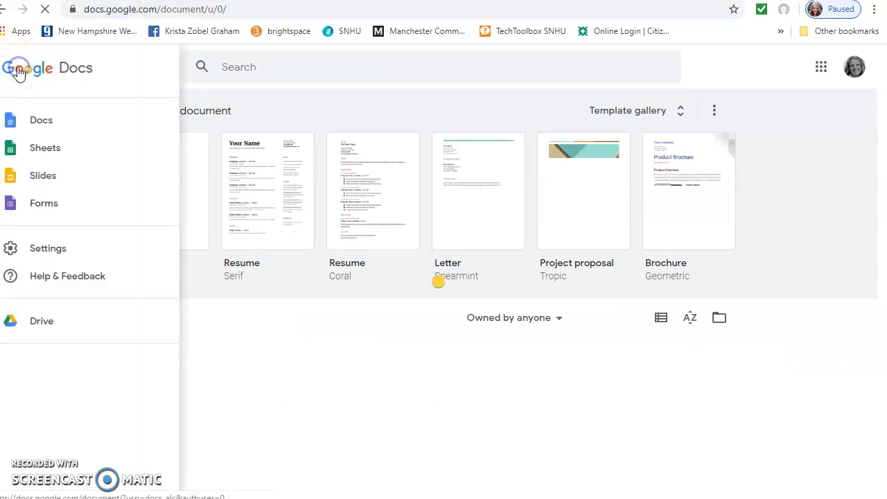
{"action": "left_click", "coordinate": [44, 204]}
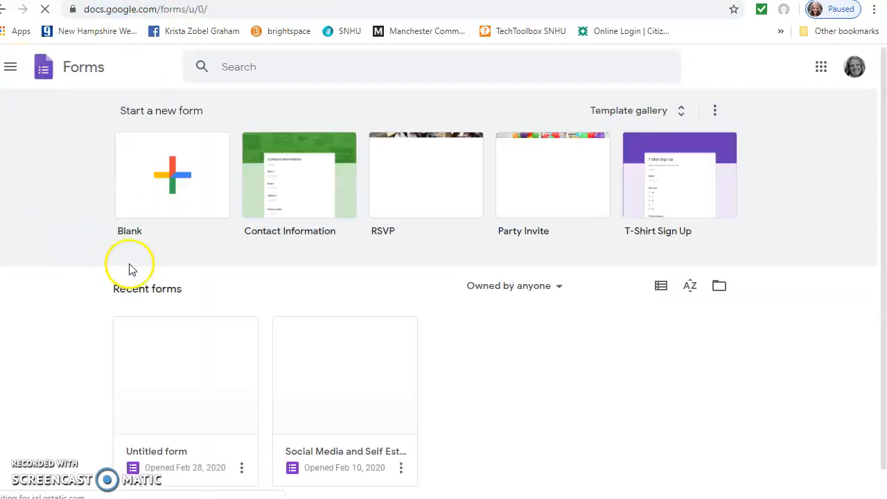
{"action": "left_click", "coordinate": [208, 450]}
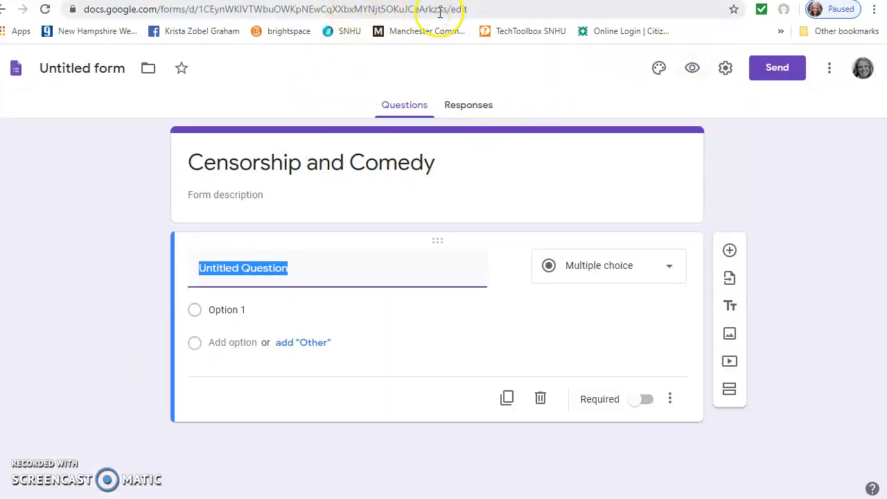
Copy the shareable link of the Censorship and Comedy form from its send options.
{"action": "left_click", "coordinate": [766, 71]}
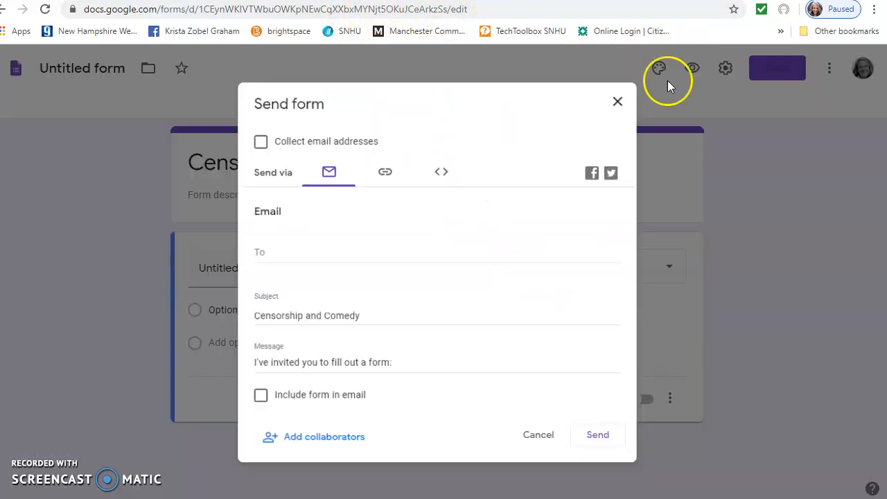
{"action": "left_click", "coordinate": [382, 171]}
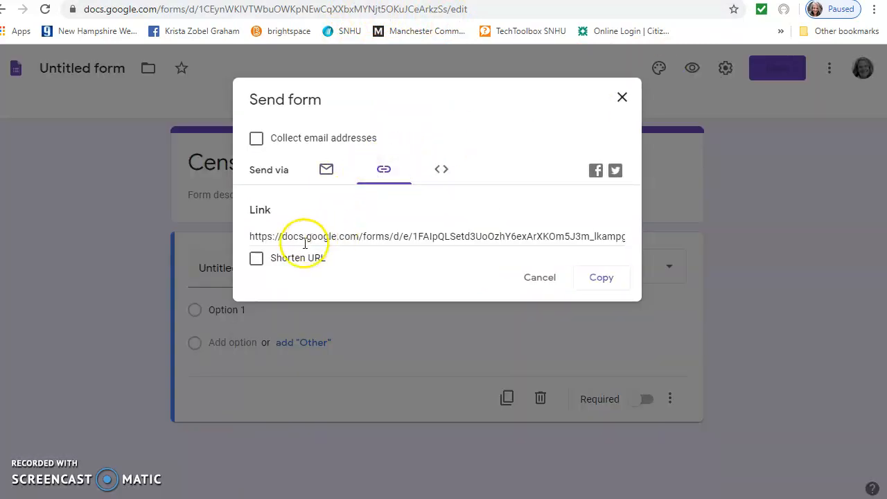
{"action": "right_click", "coordinate": [340, 233]}
{"action": "left_click", "coordinate": [368, 248]}
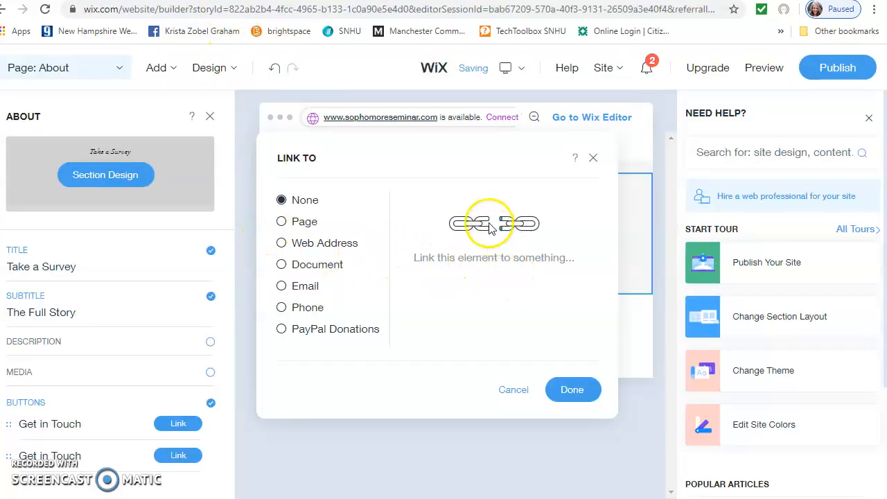
Link the first Get in Touch button to a web address, using the copied Google Form link.
{"action": "left_click", "coordinate": [339, 244]}
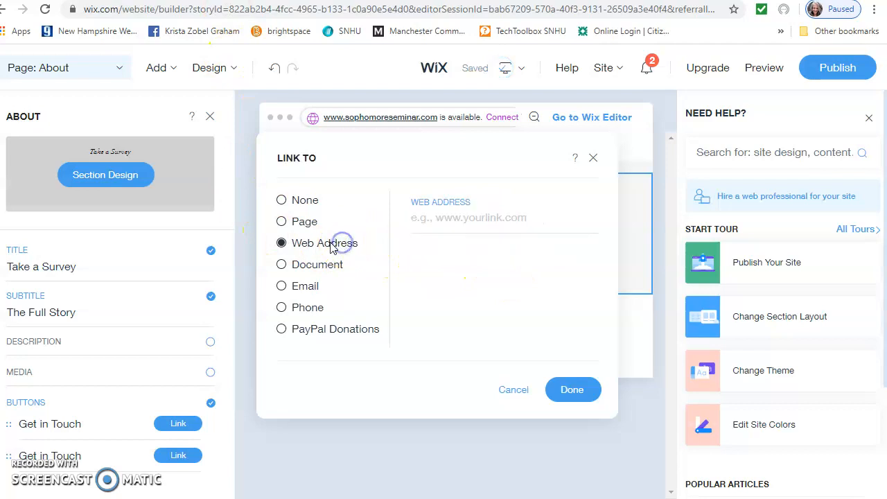
{"action": "right_click", "coordinate": [451, 217]}
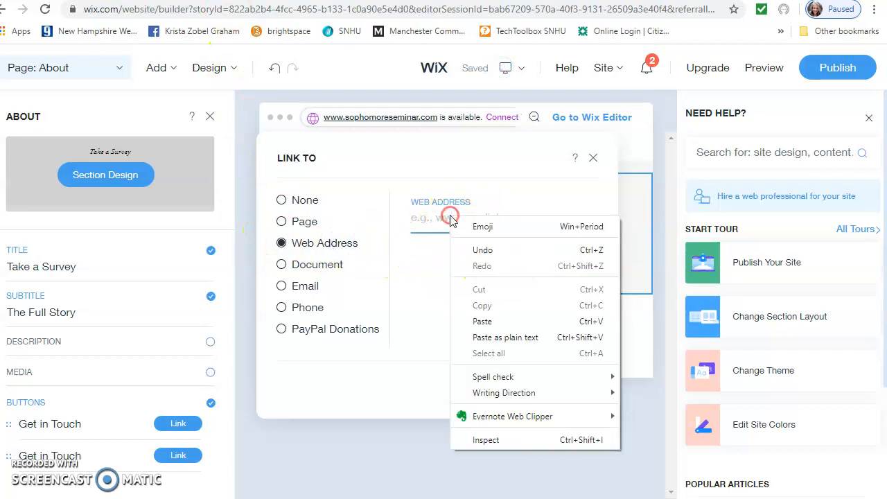
{"action": "left_click", "coordinate": [489, 320]}
{"action": "left_click", "coordinate": [578, 391]}
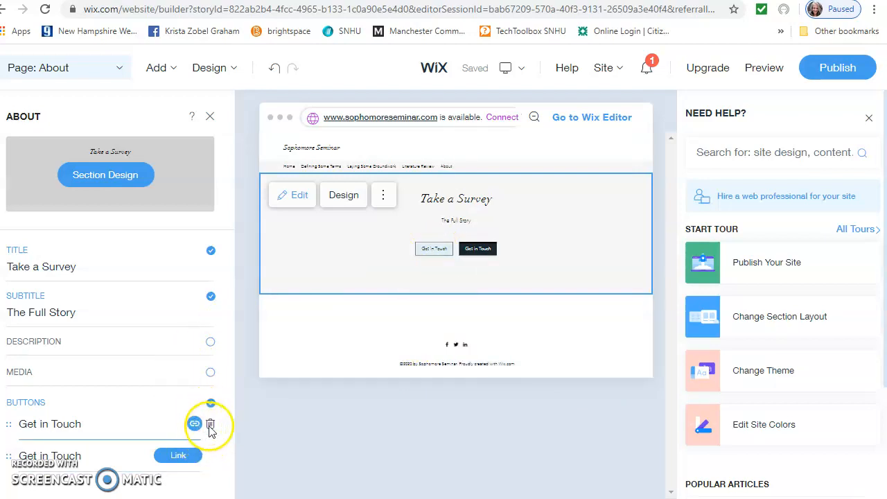
{"action": "left_click", "coordinate": [178, 456]}
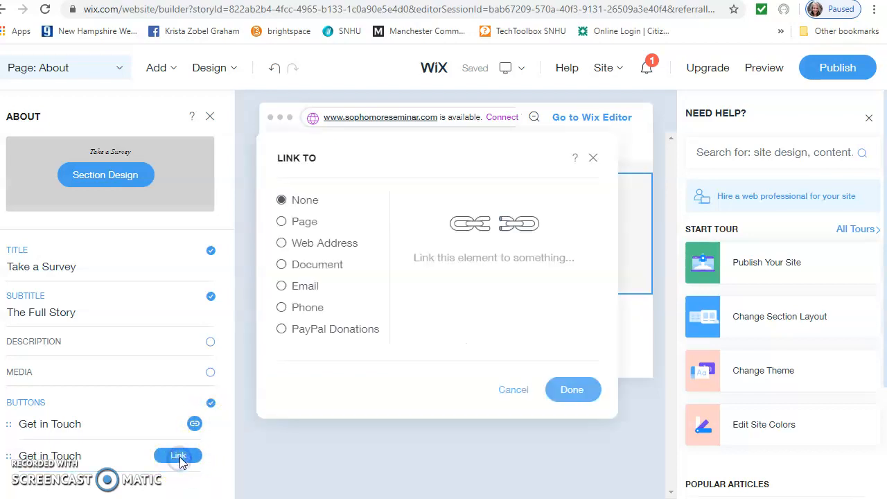
{"action": "left_click", "coordinate": [180, 455]}
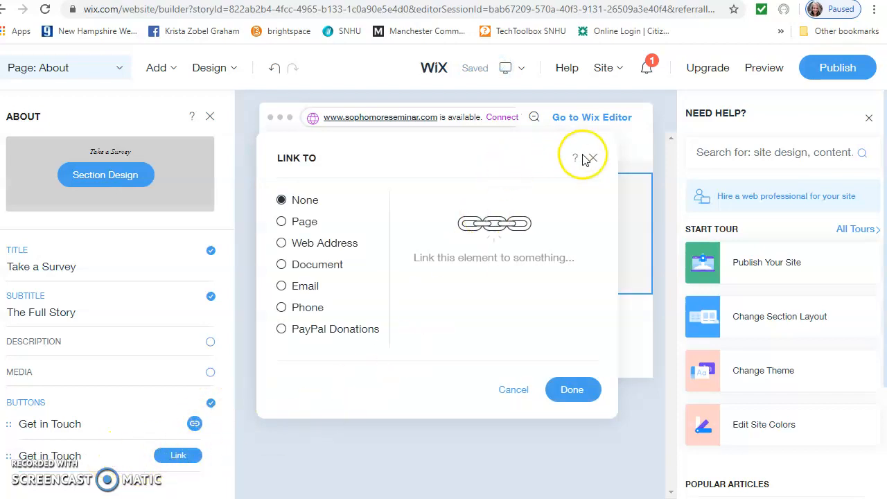
{"action": "left_click", "coordinate": [513, 389]}
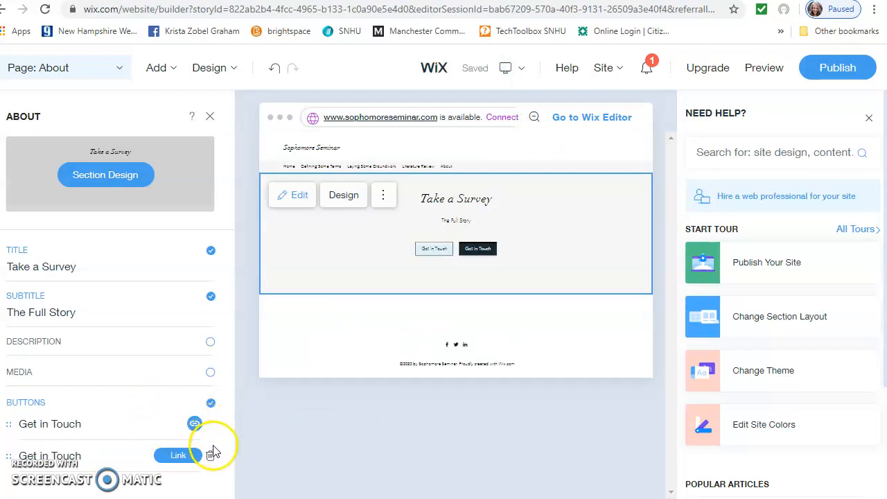
Delete the second Get in Touch button and change the remaining button's text to "Survey".
{"action": "left_click", "coordinate": [211, 459]}
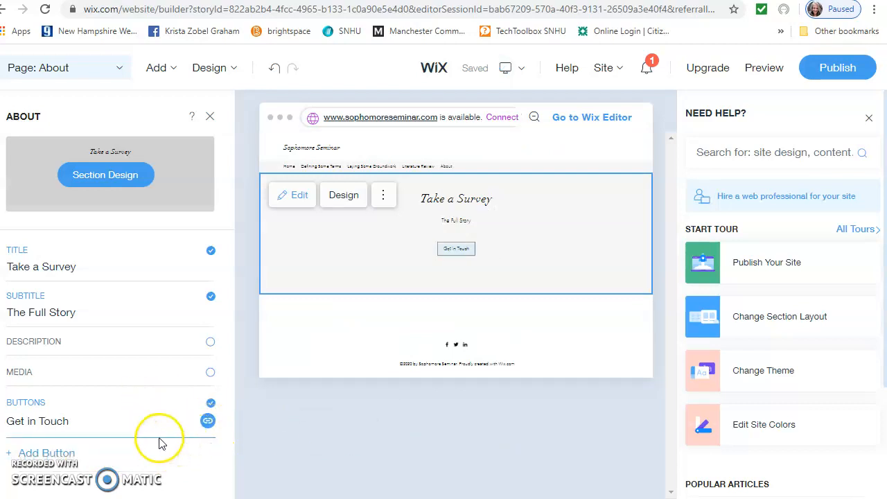
{"action": "left_click", "coordinate": [458, 256]}
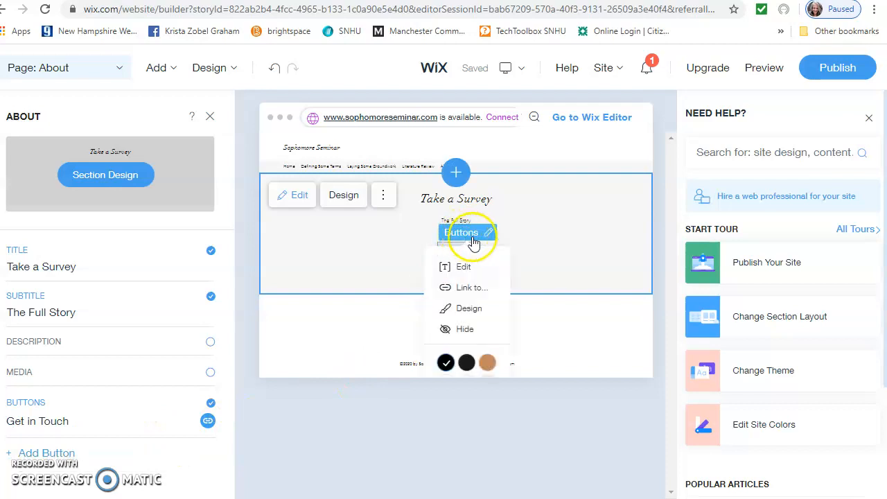
{"action": "left_click", "coordinate": [471, 267]}
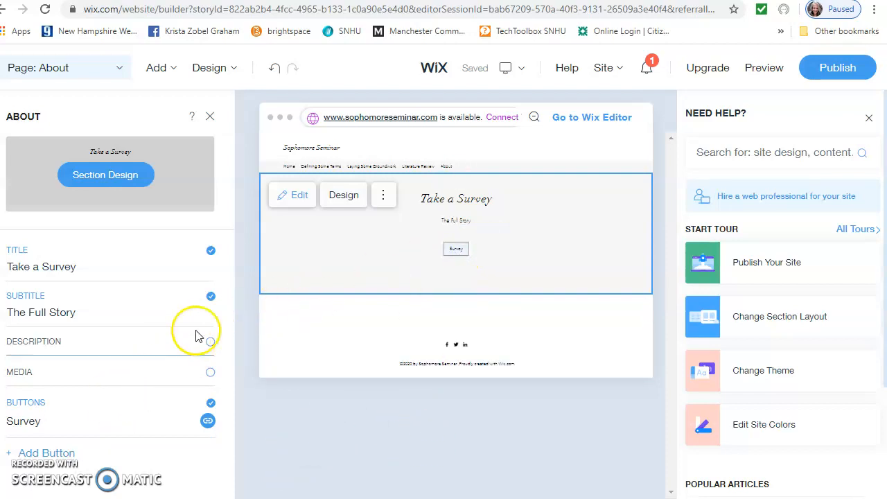
Hide the subtitle of the Take a Survey section.
{"action": "left_click", "coordinate": [211, 298]}
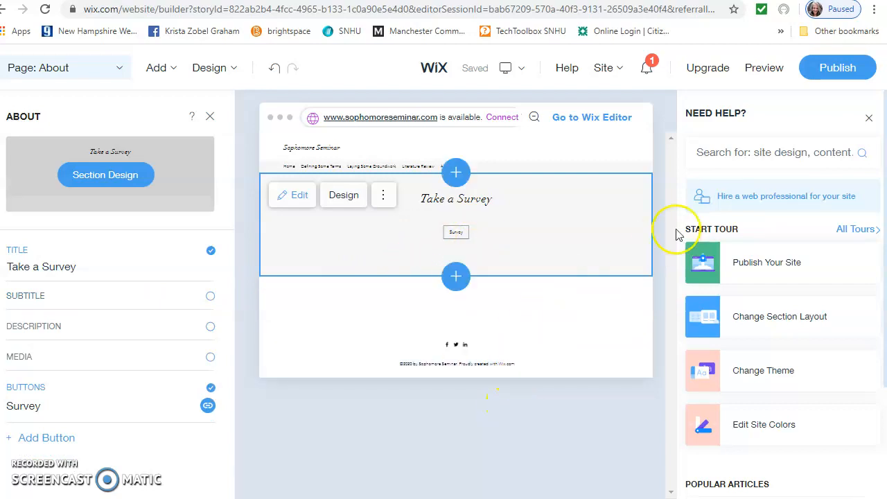
{"action": "left_click", "coordinate": [384, 196]}
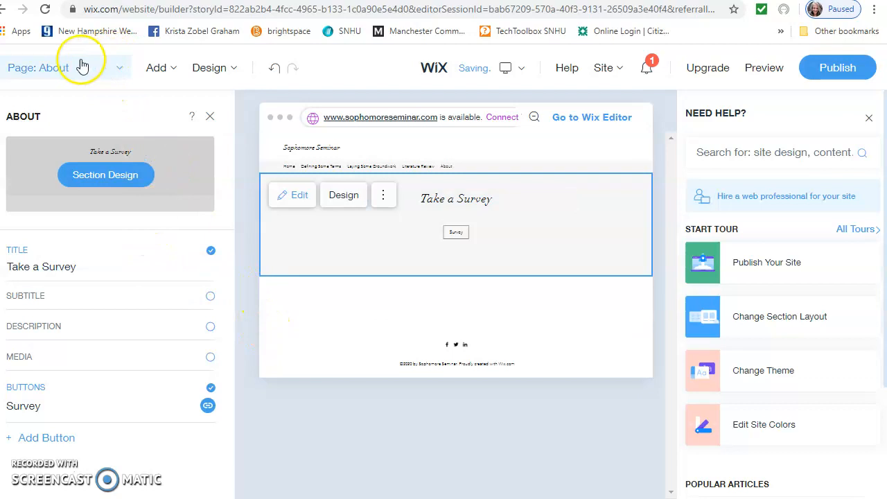
Rename the About page to "Survey" in the site's page list.
{"action": "left_click", "coordinate": [116, 69]}
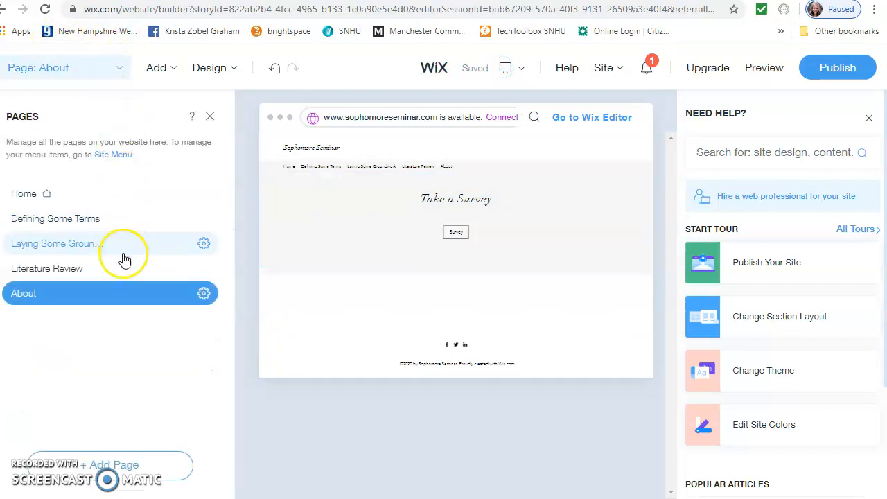
{"action": "left_click", "coordinate": [206, 294]}
{"action": "left_click", "coordinate": [252, 337]}
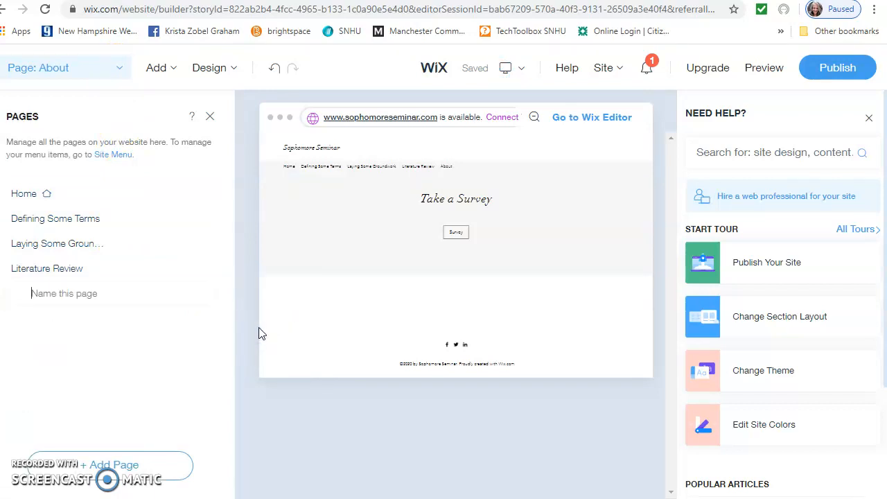
{"action": "left_click", "coordinate": [160, 348]}
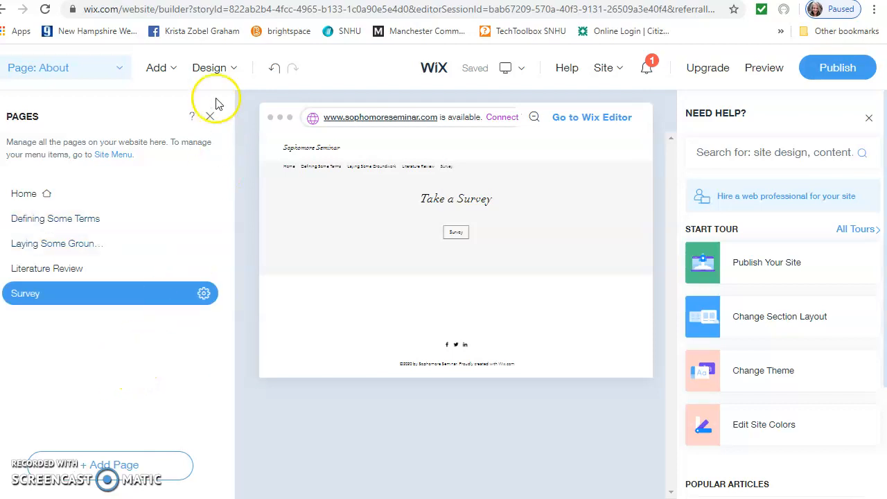
Publish the site and open its live version.
{"action": "left_click", "coordinate": [828, 67]}
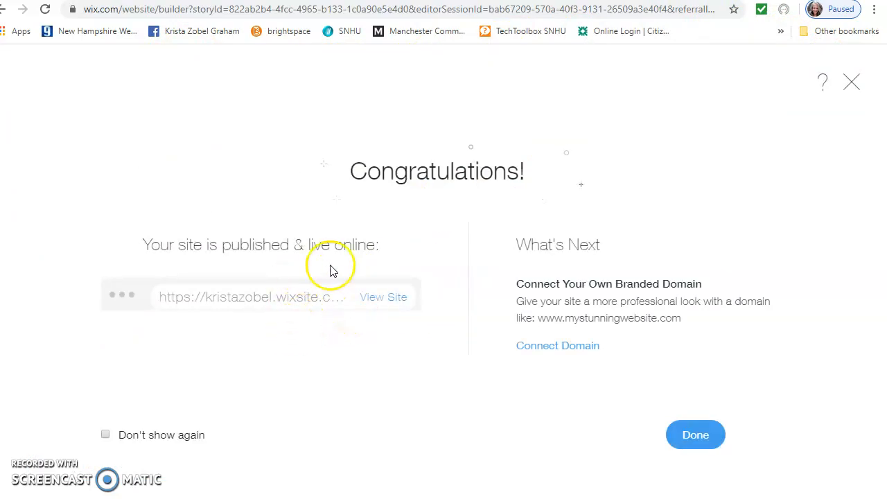
{"action": "left_click", "coordinate": [390, 299]}
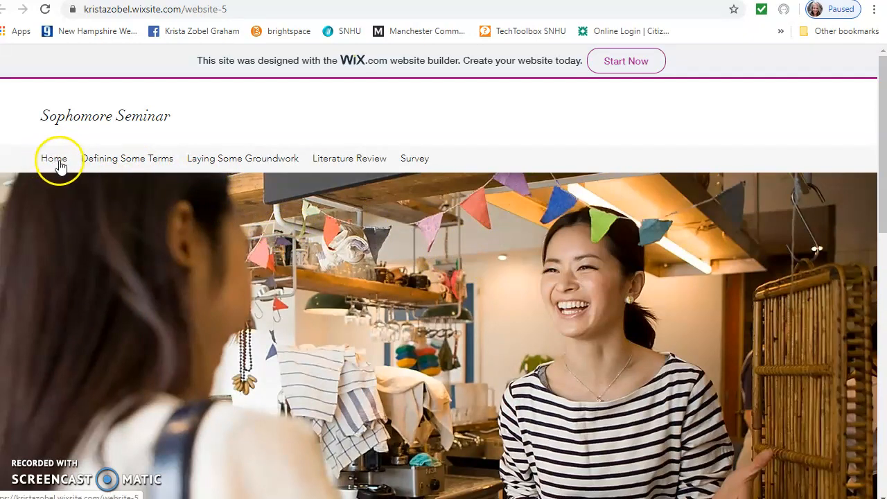
Check the Defining Some Terms, Laying Some Groundwork, Literature Review and Survey pages on the live site.
{"action": "left_click", "coordinate": [117, 160]}
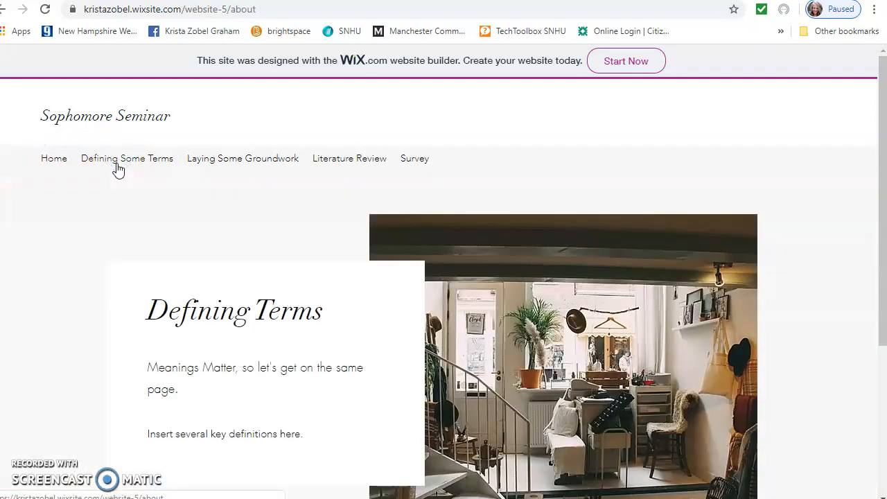
{"action": "left_click", "coordinate": [217, 161]}
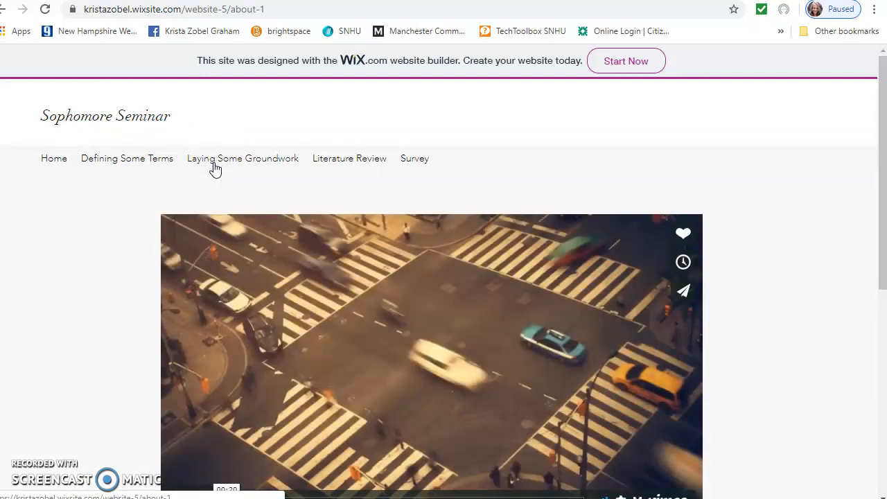
{"action": "scroll", "coordinate": [397, 199], "scroll_direction": "down", "scroll_amount": 1}
{"action": "scroll", "coordinate": [392, 207], "scroll_direction": "down", "scroll_amount": 3}
{"action": "scroll", "coordinate": [388, 201], "scroll_direction": "up", "scroll_amount": 4}
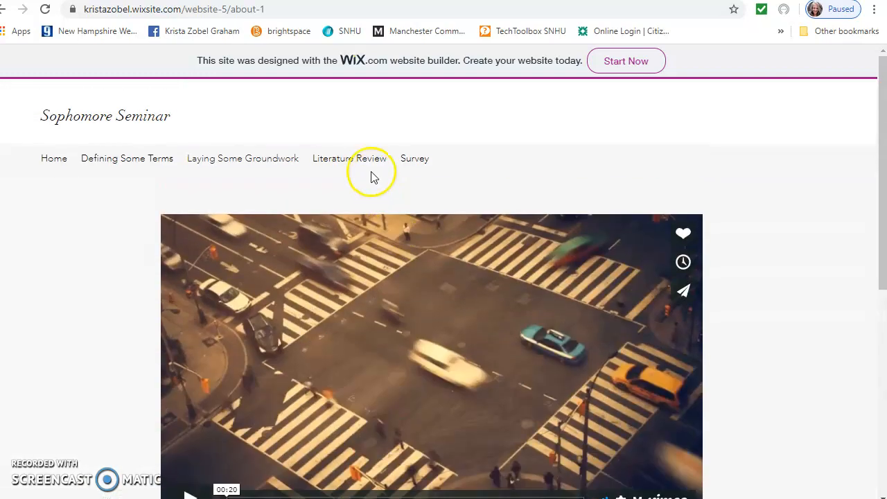
{"action": "left_click", "coordinate": [351, 154]}
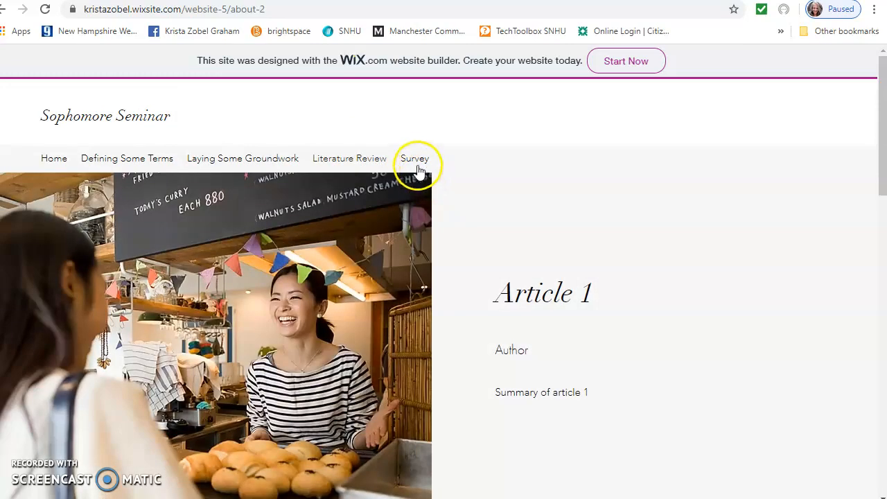
{"action": "left_click", "coordinate": [415, 160]}
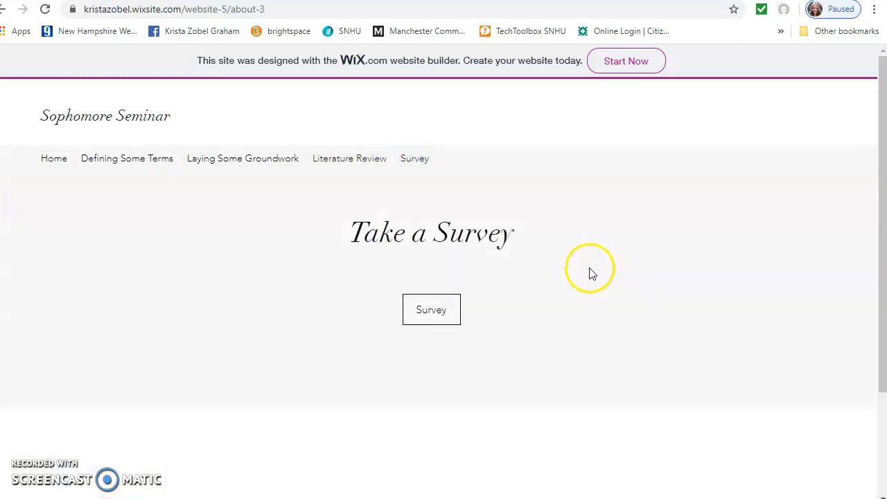
Test the Survey button's link on the live site, close the opened form, and return to the Survey page.
{"action": "left_click", "coordinate": [432, 310]}
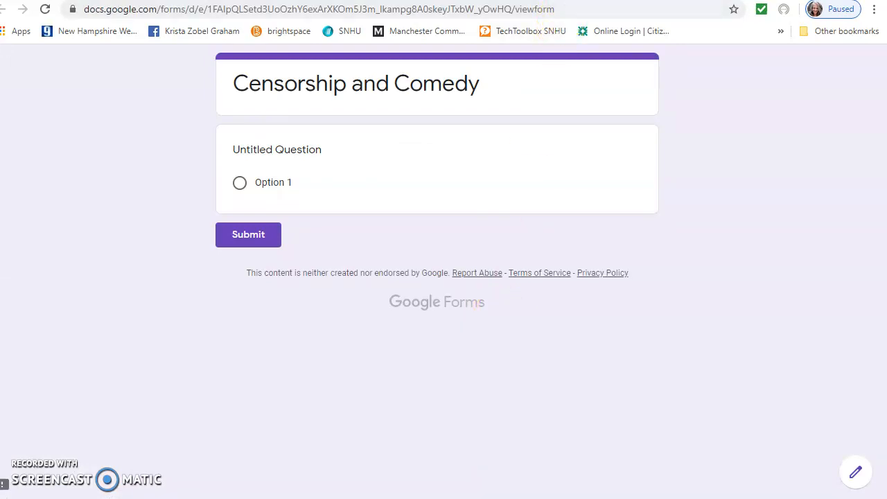
{"action": "key", "text": "ctrl+w"}
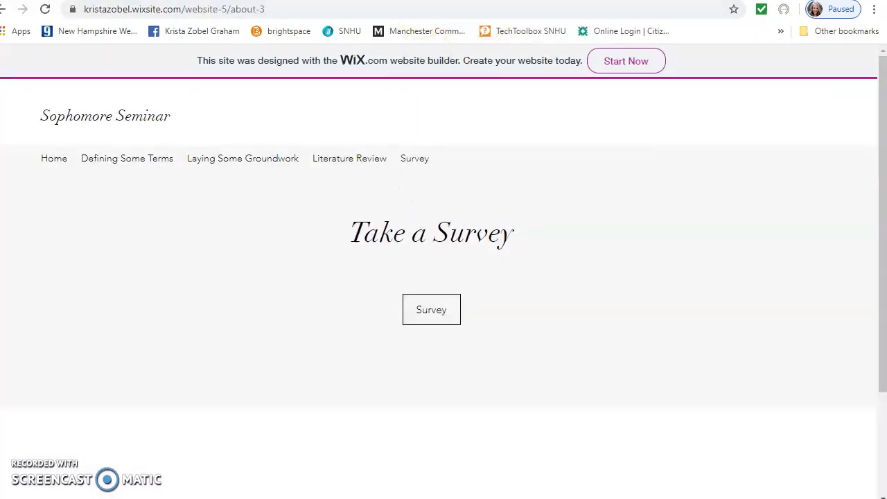
{"action": "left_click", "coordinate": [331, 1]}
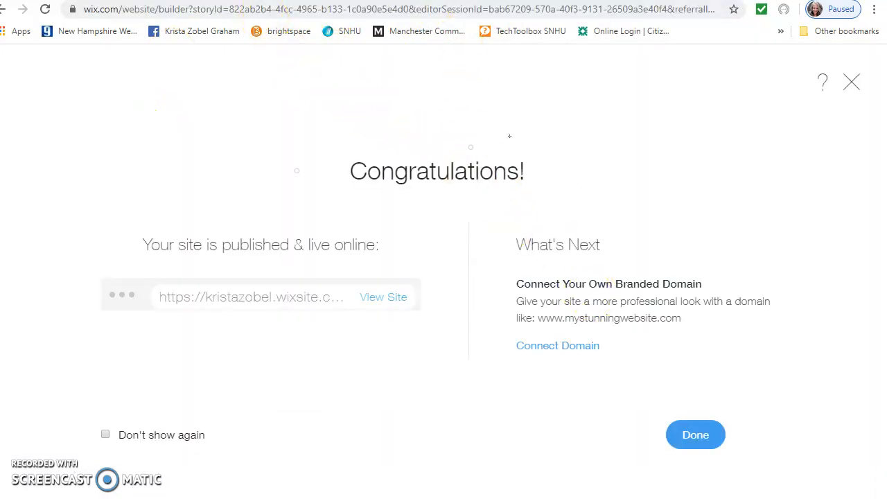
{"action": "left_click", "coordinate": [503, 0]}
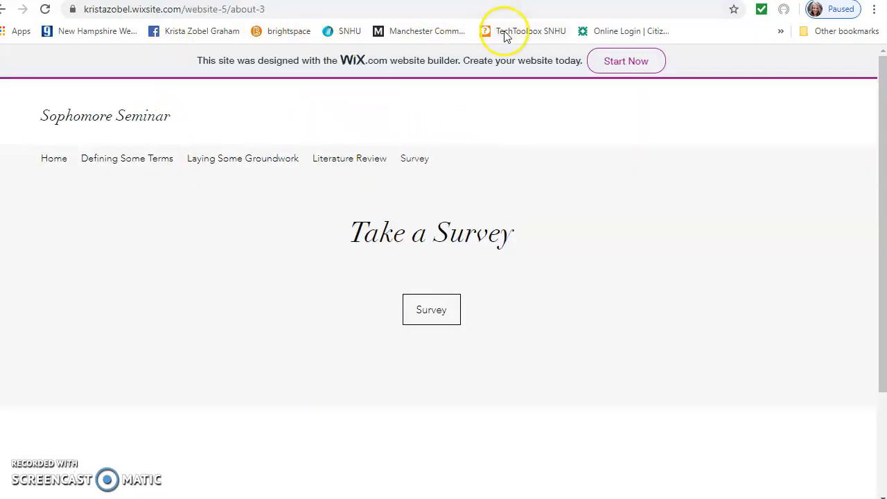
Go to the live site's Home page and look over its content.
{"action": "left_click", "coordinate": [54, 160]}
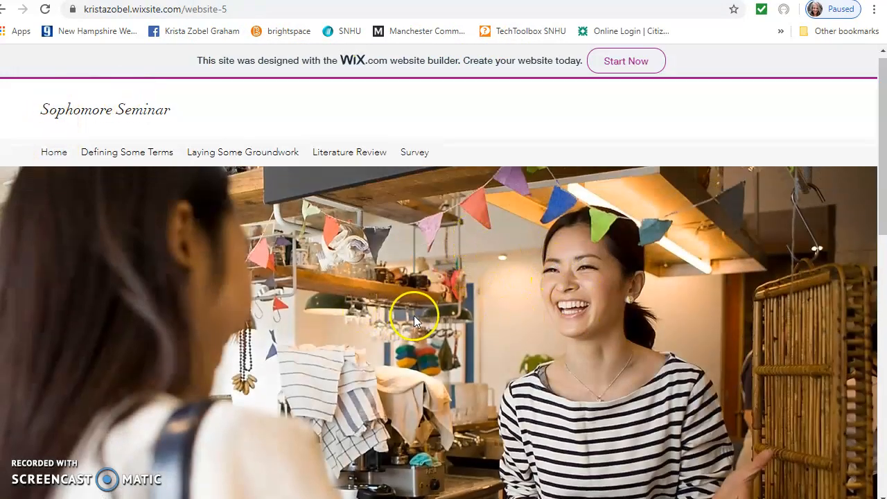
{"action": "scroll", "coordinate": [414, 316], "scroll_direction": "down", "scroll_amount": 3}
{"action": "scroll", "coordinate": [449, 310], "scroll_direction": "up", "scroll_amount": 3}
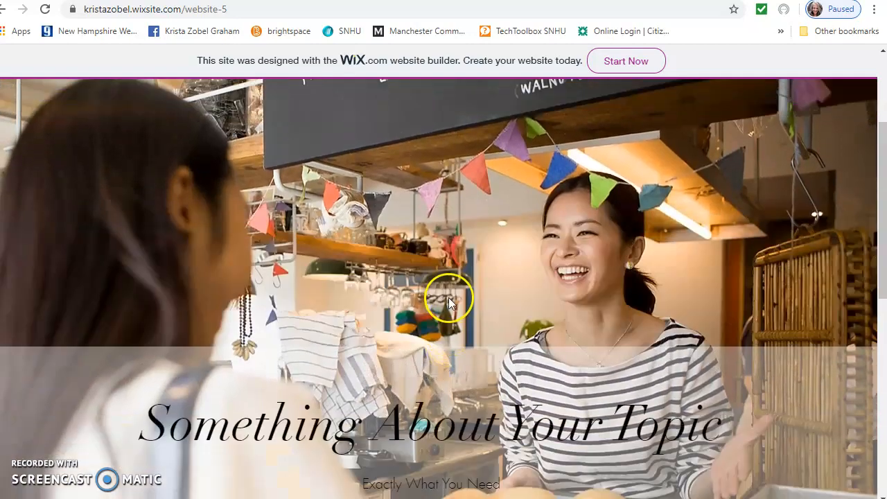